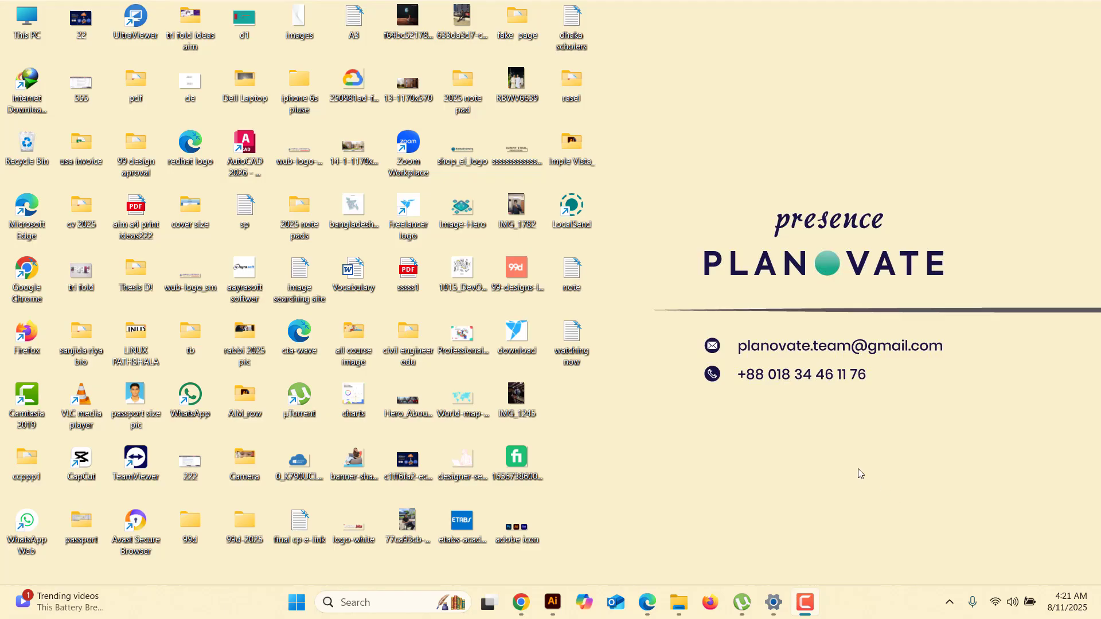
# Switch to Illustrator, draw a red square in the upper-left area of the artboard and shift it slightly down and right.
pyautogui.click(551, 539)
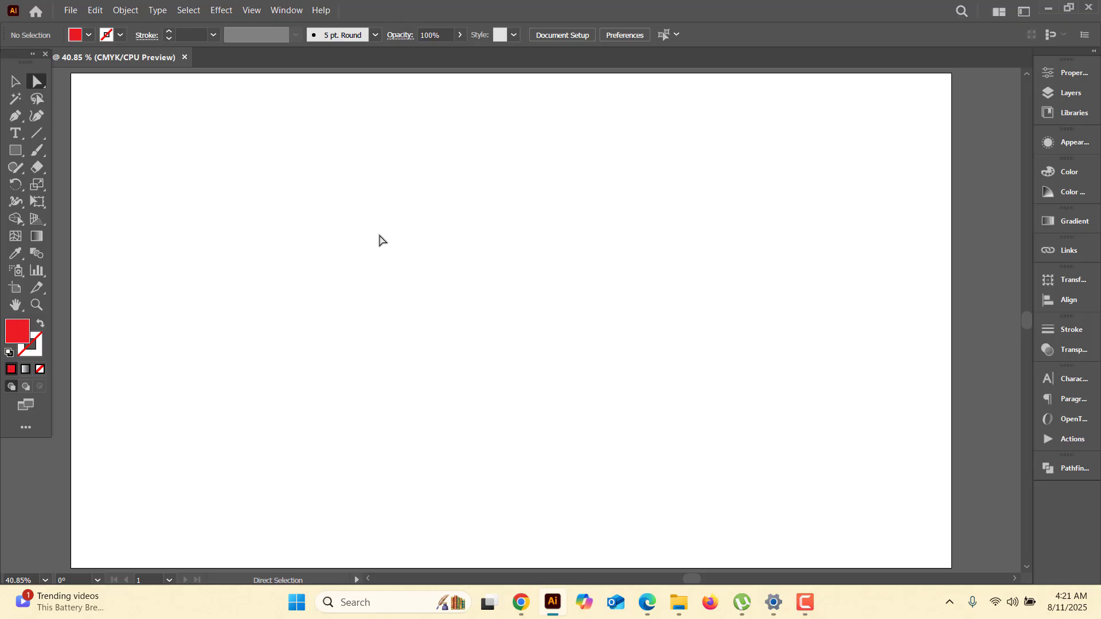
pyautogui.hscroll(-3, 384, 238)
pyautogui.hscroll(1, 388, 248)
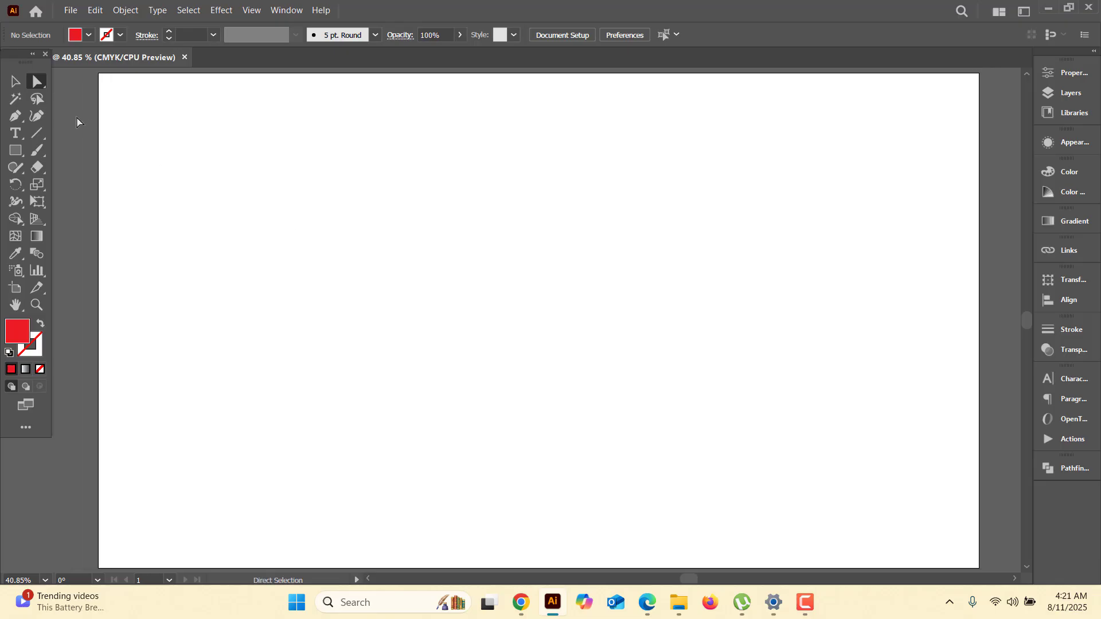
pyautogui.click(16, 82)
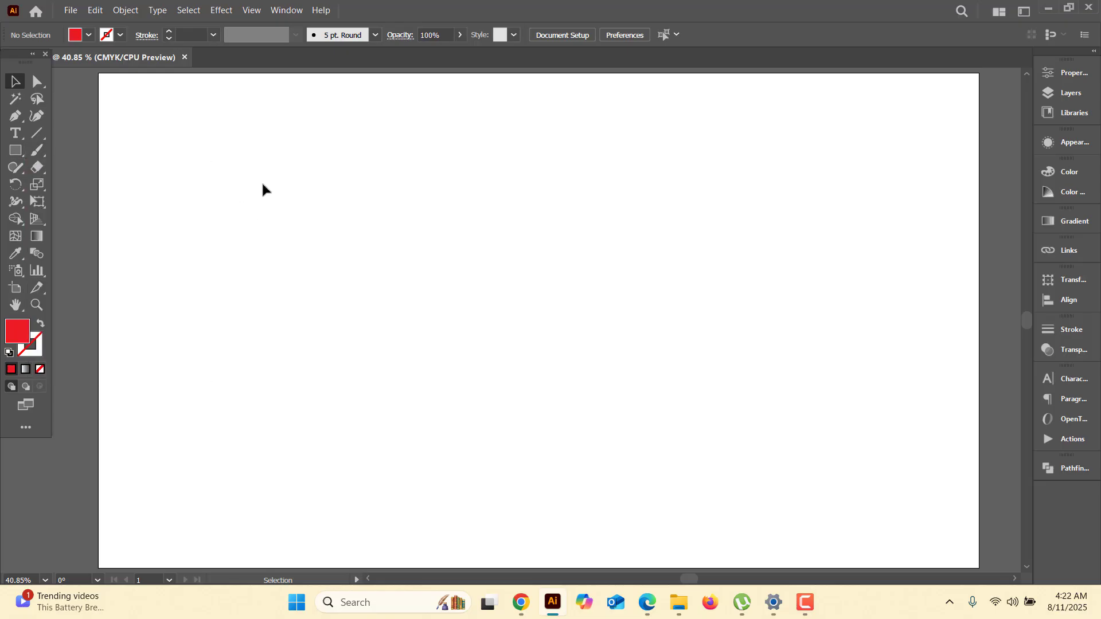
pyautogui.click(15, 150)
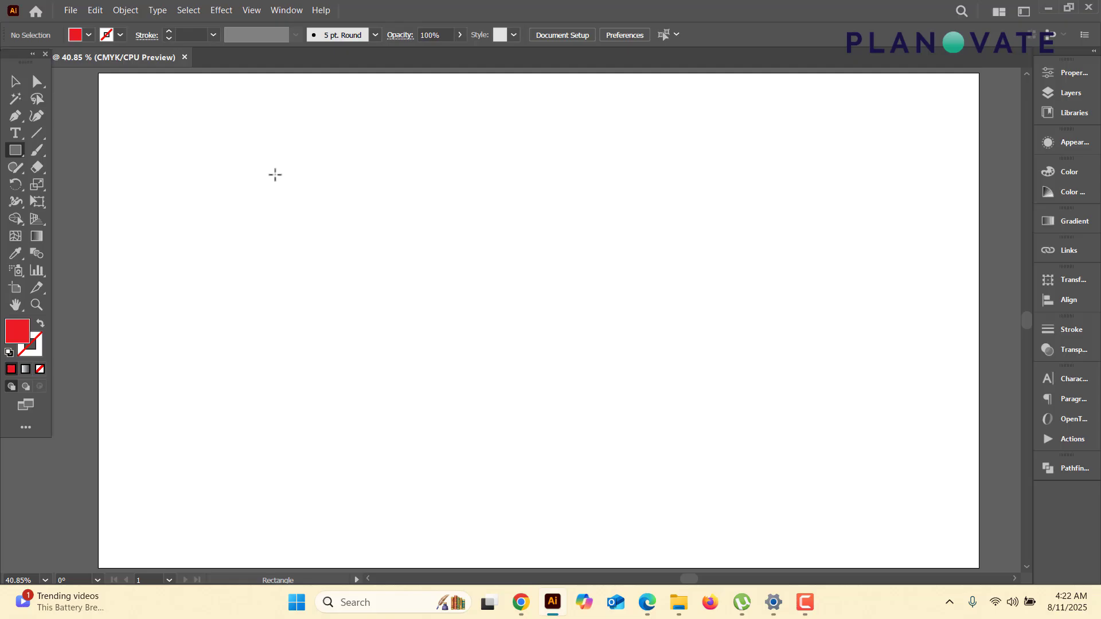
pyautogui.moveTo(258, 176)
pyautogui.mouseDown()
pyautogui.moveTo(307, 222)
pyautogui.moveTo(294, 211)
pyautogui.mouseUp()
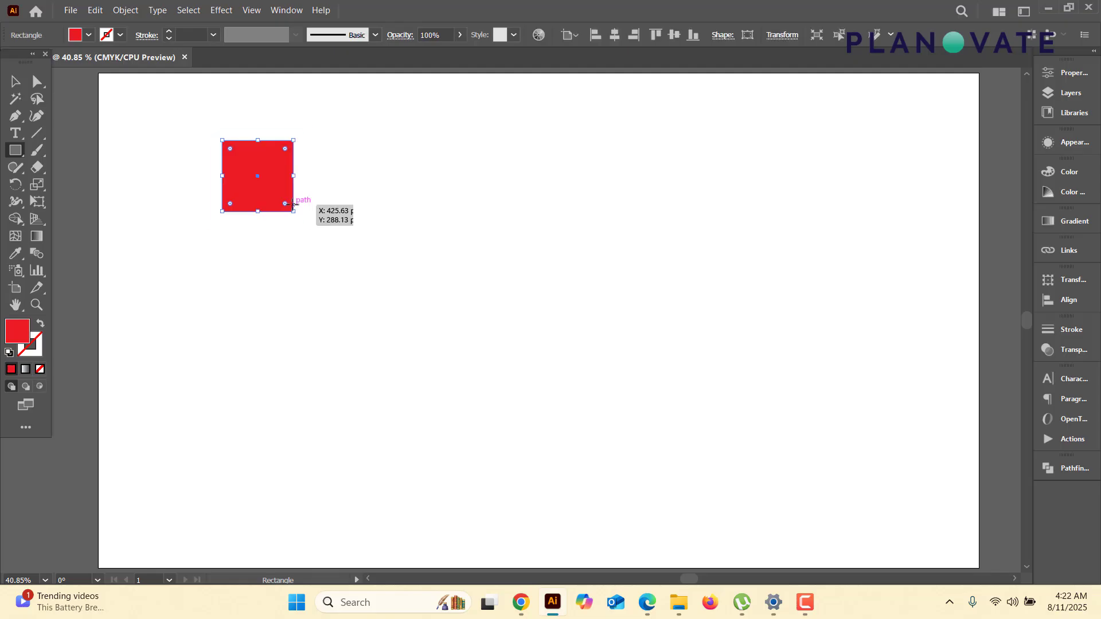
pyautogui.click(15, 82)
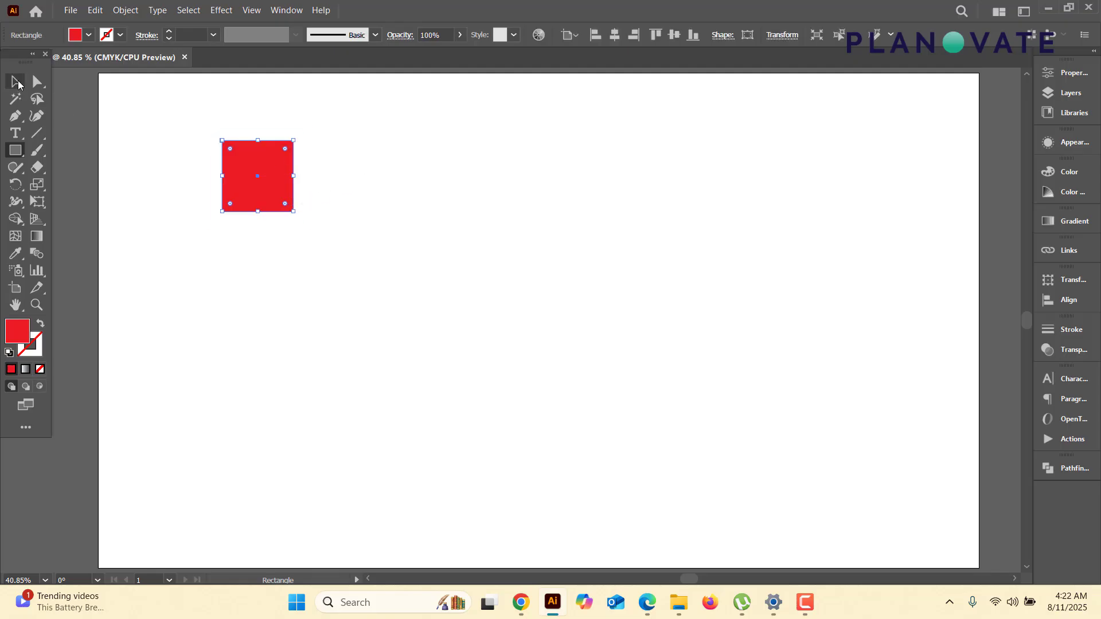
pyautogui.moveTo(273, 180)
pyautogui.mouseDown()
pyautogui.moveTo(299, 172)
pyautogui.moveTo(287, 189)
pyautogui.mouseUp()
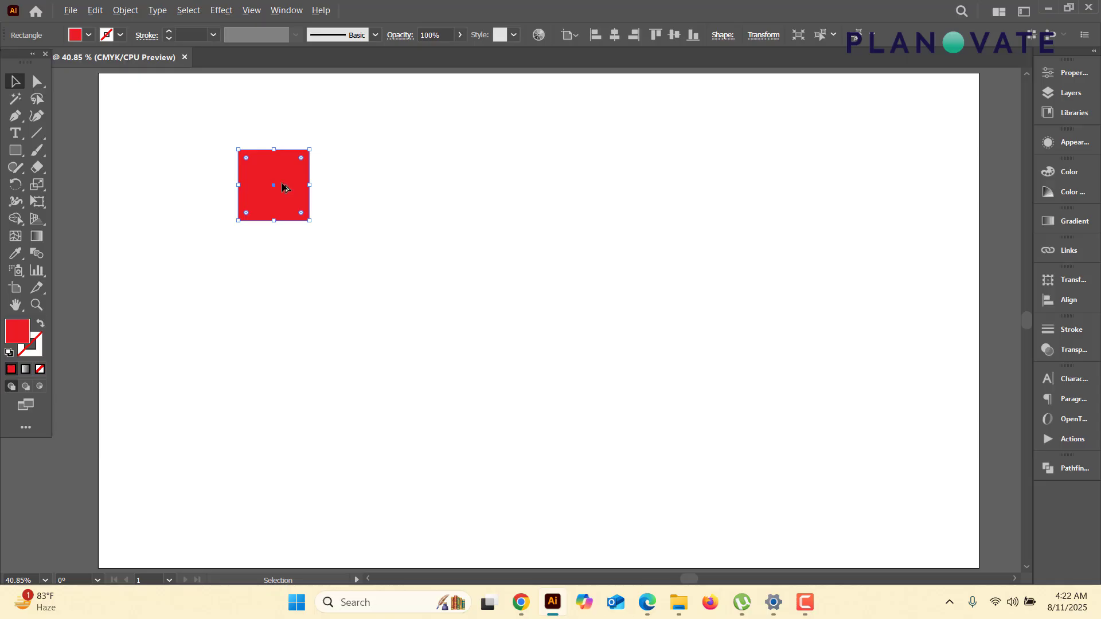
pyautogui.moveTo(283, 188); pyautogui.dragTo(446, 229)
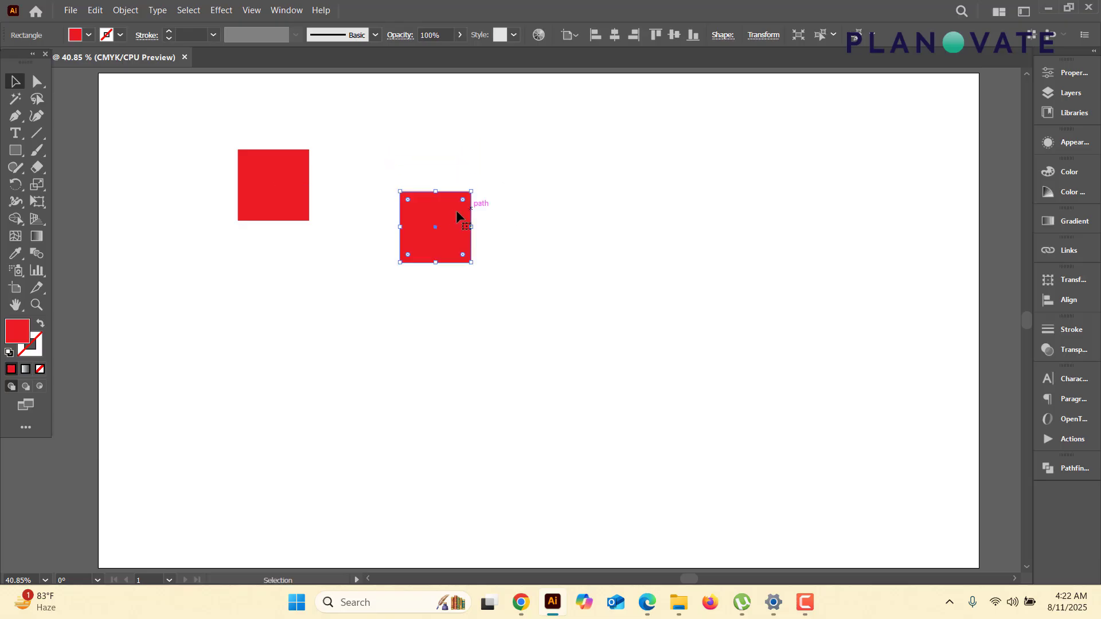
pyautogui.hotkey('ctrl', 'z')
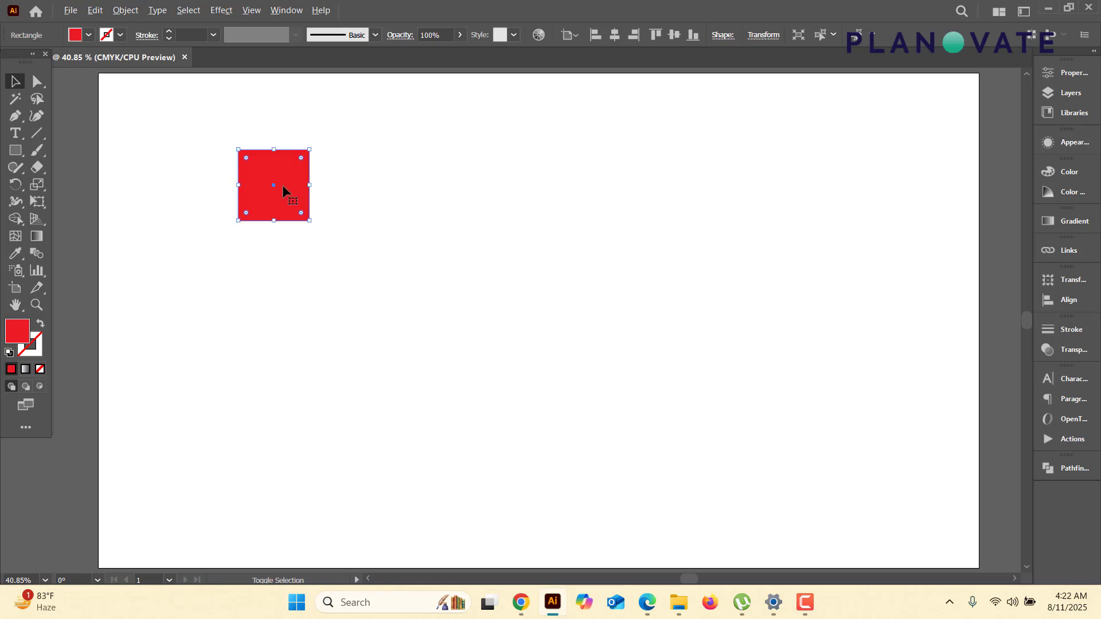
pyautogui.click(345, 184)
# Duplicate the red square horizontally, and copy the pair to the right to form a row of four squares.
pyautogui.click(283, 189)
pyautogui.moveTo(288, 196); pyautogui.dragTo(453, 204)
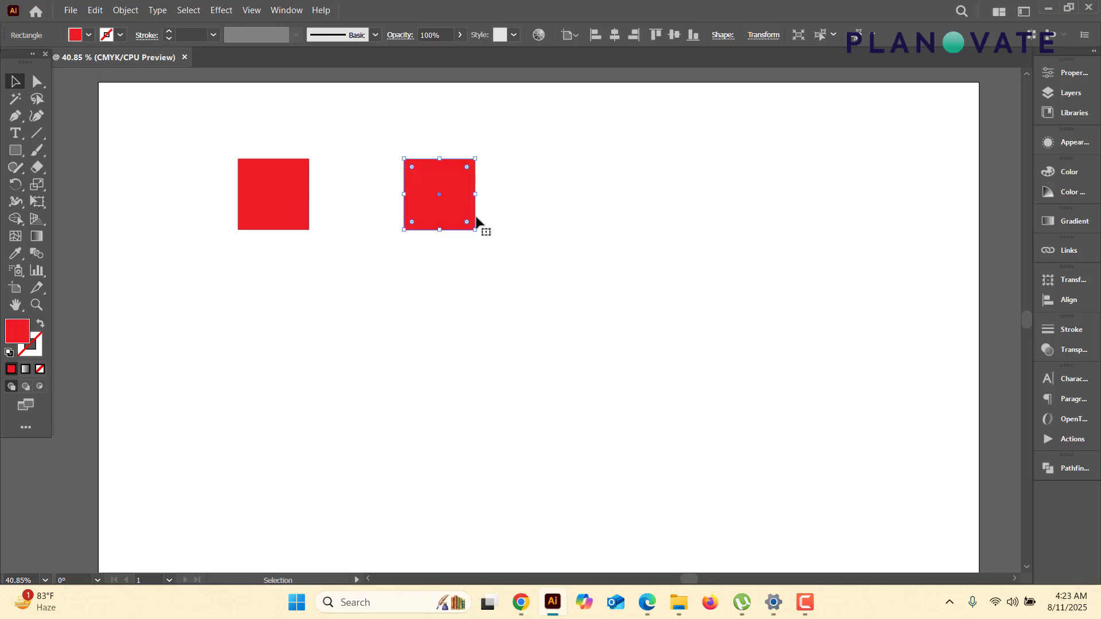
pyautogui.moveTo(184, 140); pyautogui.dragTo(568, 250)
pyautogui.moveTo(272, 198); pyautogui.dragTo(592, 197)
# Duplicate the whole row of four squares straight down to form a second row.
pyautogui.moveTo(190, 130); pyautogui.dragTo(851, 279)
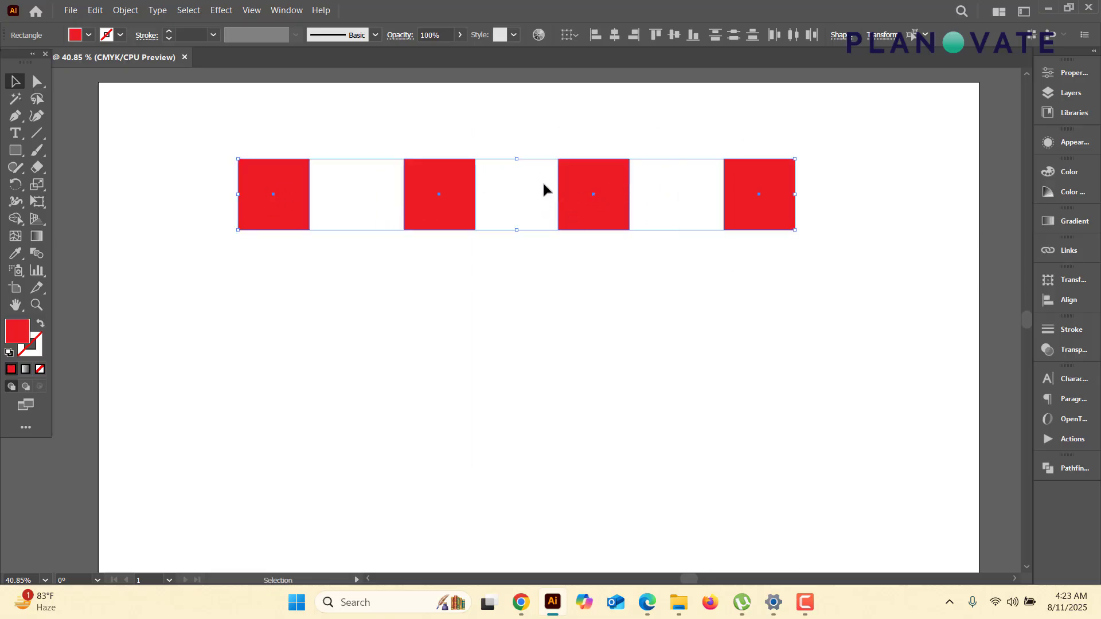
pyautogui.moveTo(585, 196); pyautogui.dragTo(583, 364)
pyautogui.click(491, 267)
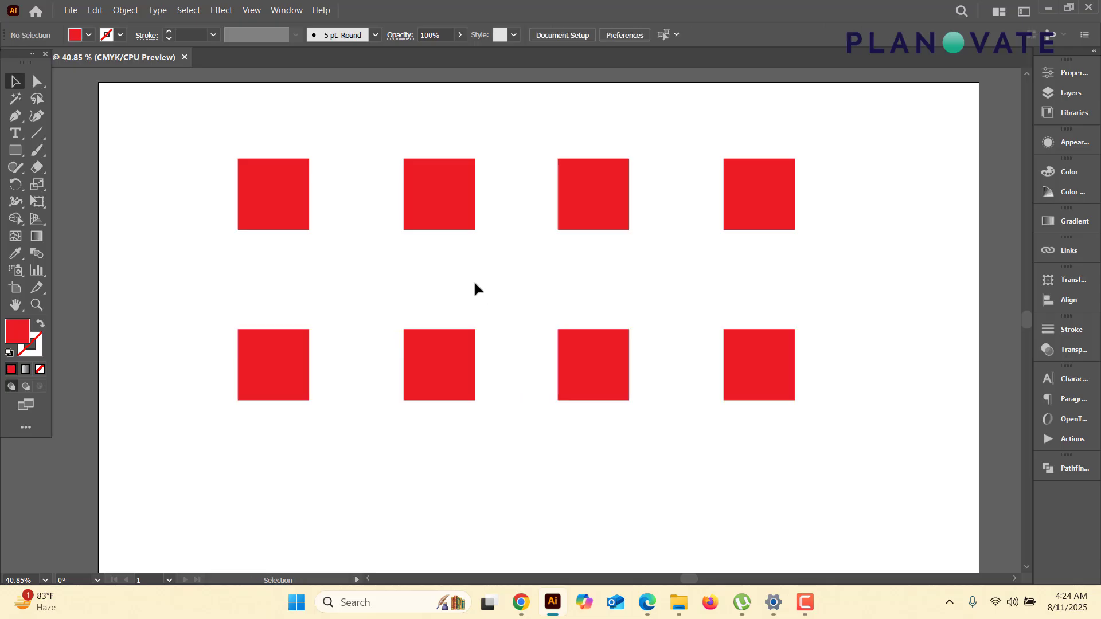
# Fill the first square of the bottom row and the third square of the top row with yellow.
pyautogui.click(283, 358)
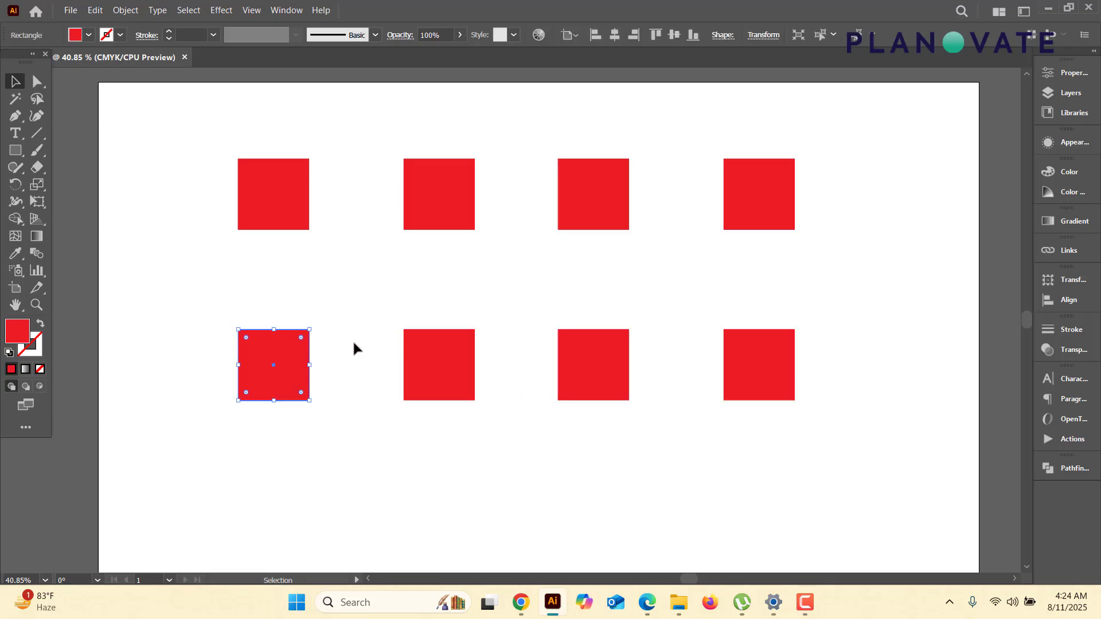
pyautogui.keyDown('shift'); pyautogui.click(587, 213); pyautogui.keyUp('shift')
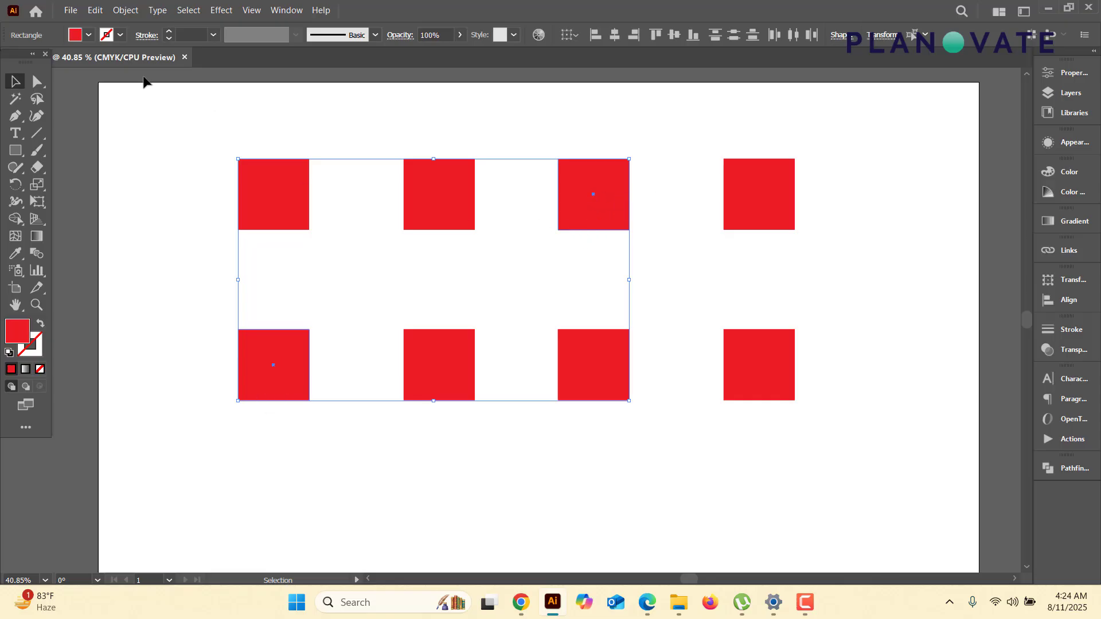
pyautogui.click(89, 35)
pyautogui.click(60, 60)
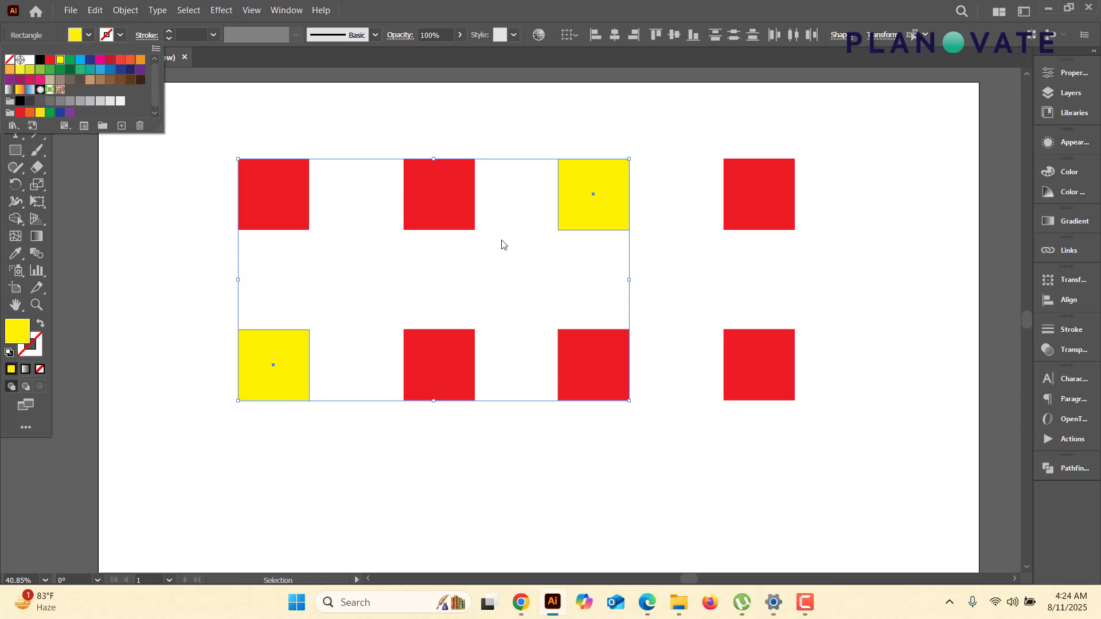
pyautogui.click(505, 273)
pyautogui.click(512, 310)
# Fill the third square of the bottom row and the fourth square of the top row with dark green.
pyautogui.click(587, 366)
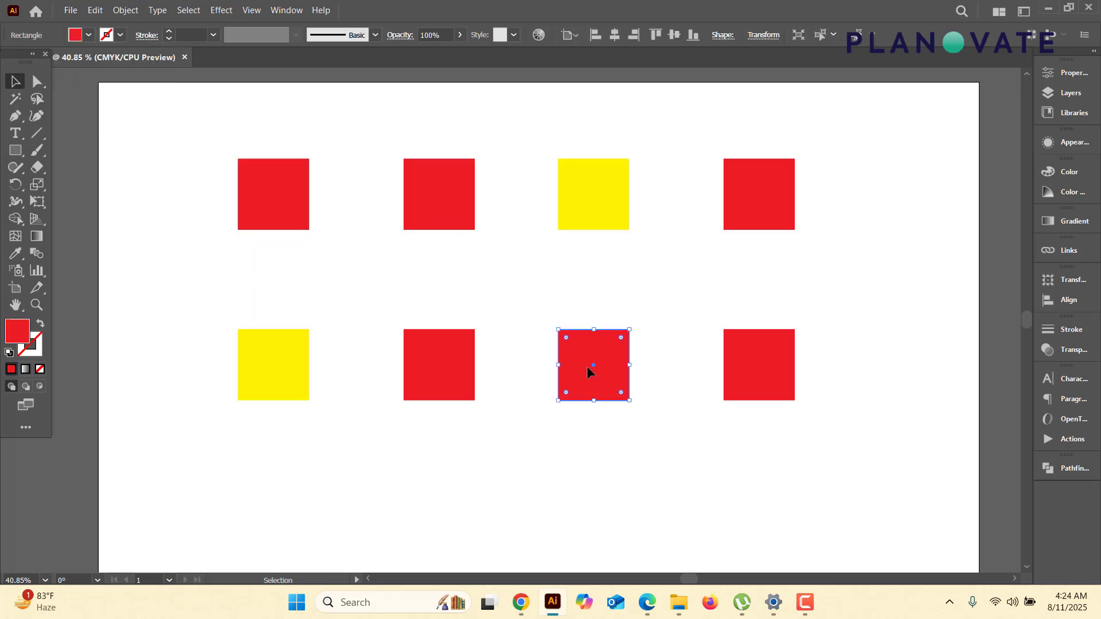
pyautogui.keyDown('shift'); pyautogui.click(749, 205); pyautogui.keyUp('shift')
pyautogui.click(89, 35)
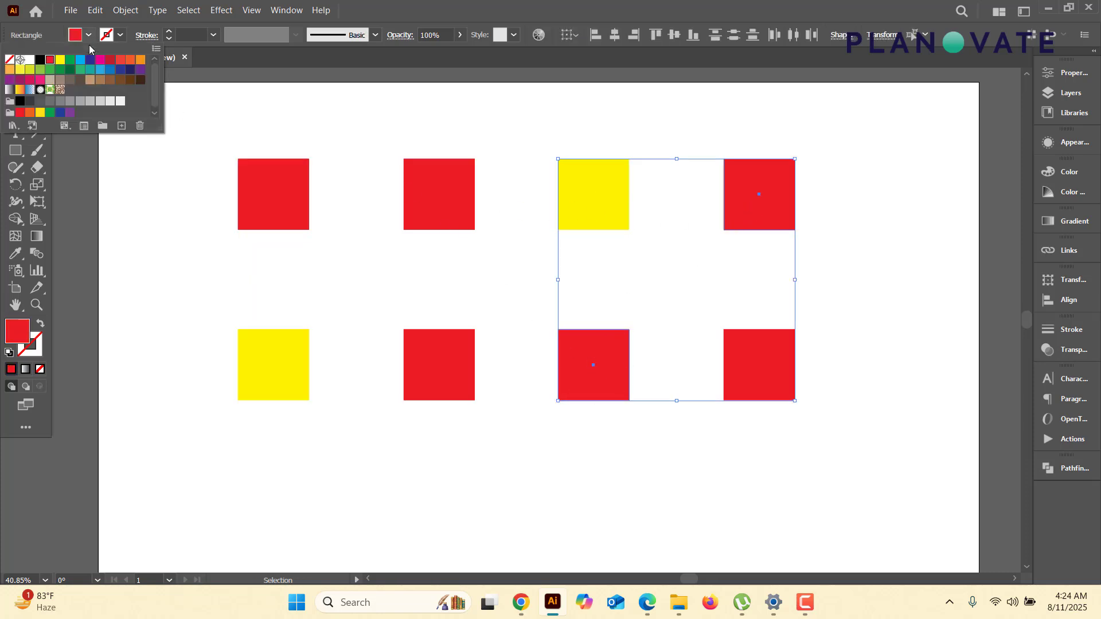
pyautogui.click(76, 79)
pyautogui.click(130, 228)
pyautogui.click(218, 255)
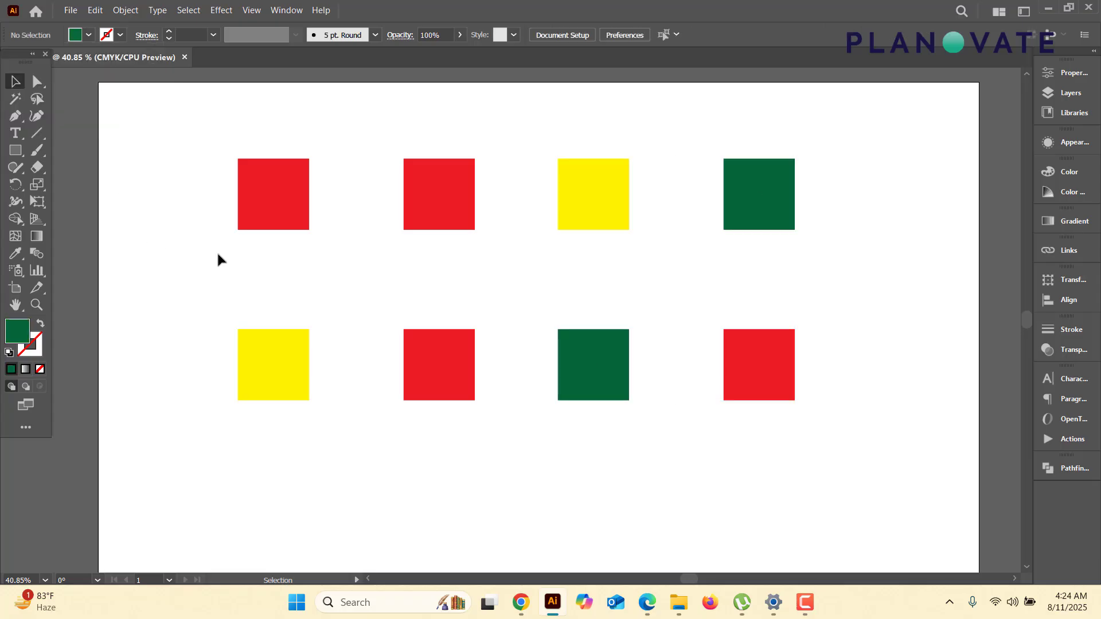
# Select both yellow squares with the Magic Wand, recolor them magenta and dark blue in turn, and delete them.
pyautogui.click(17, 101)
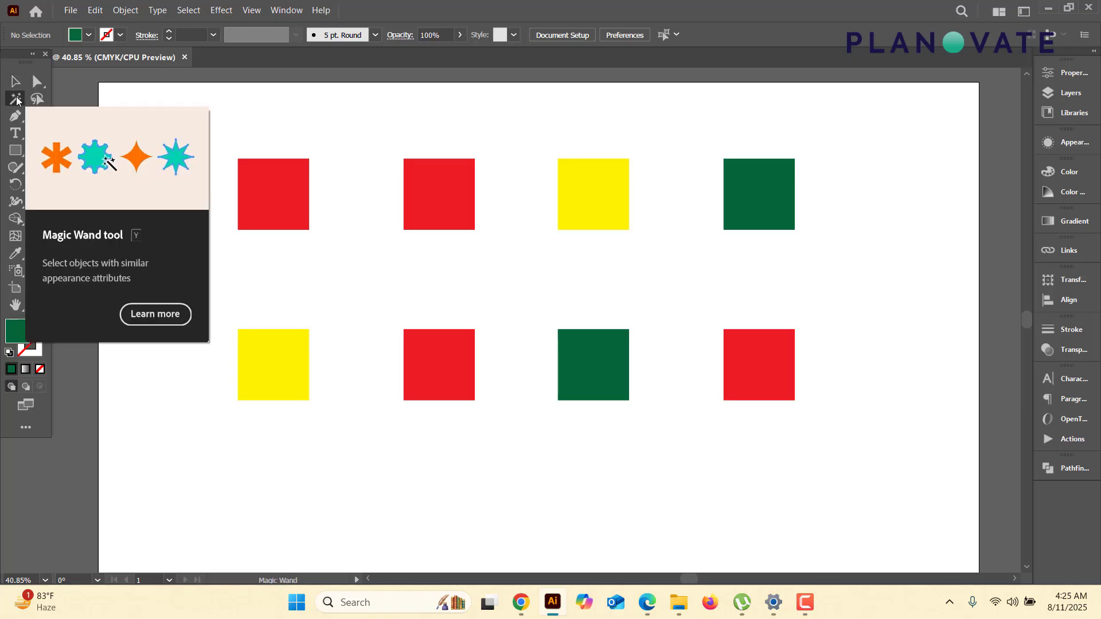
pyautogui.click(269, 369)
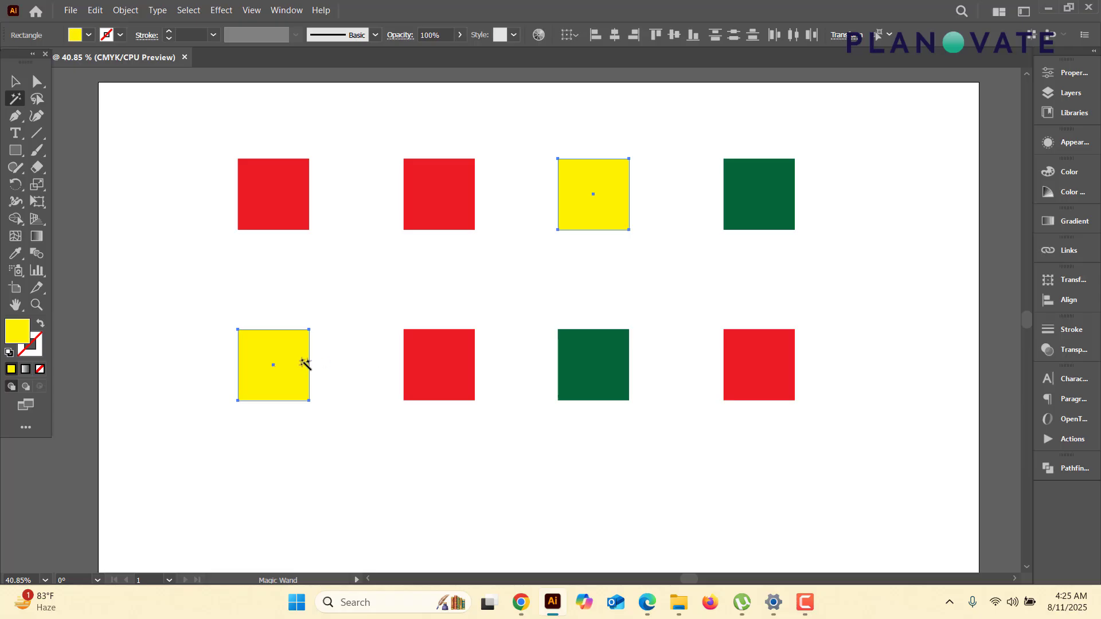
pyautogui.click(90, 36)
pyautogui.click(98, 61)
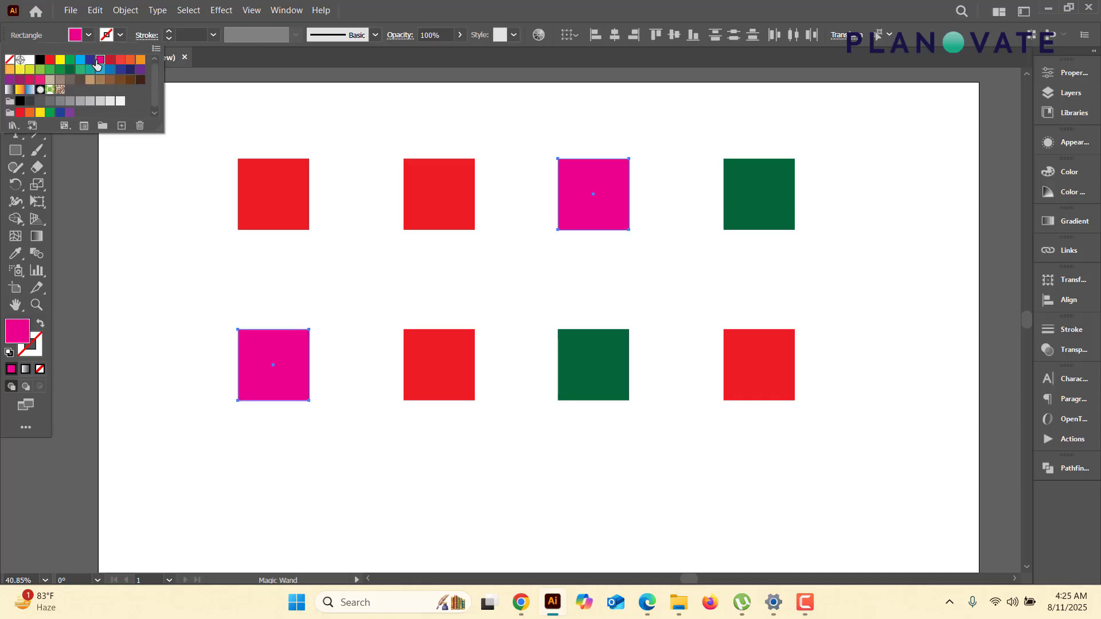
pyautogui.click(119, 70)
pyautogui.click(119, 71)
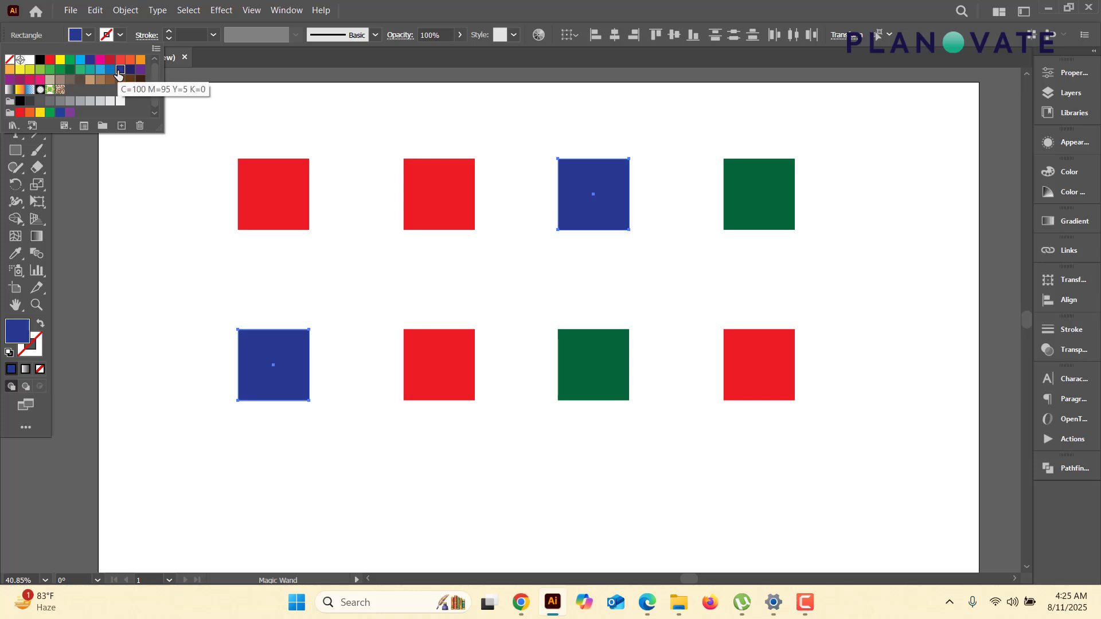
pyautogui.click(235, 260)
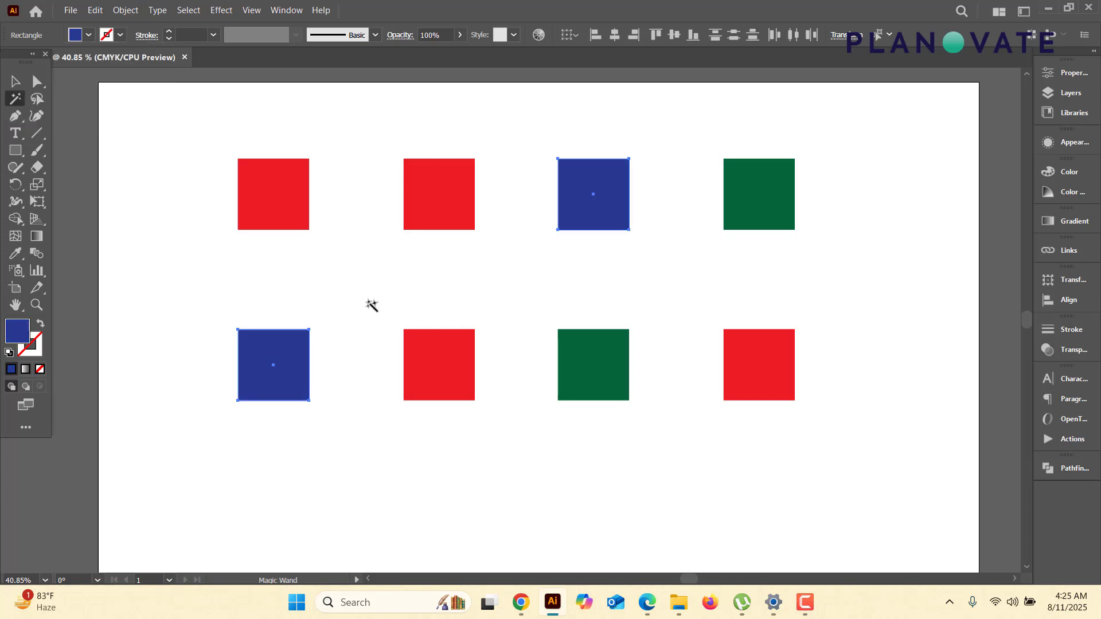
pyautogui.press('Delete')
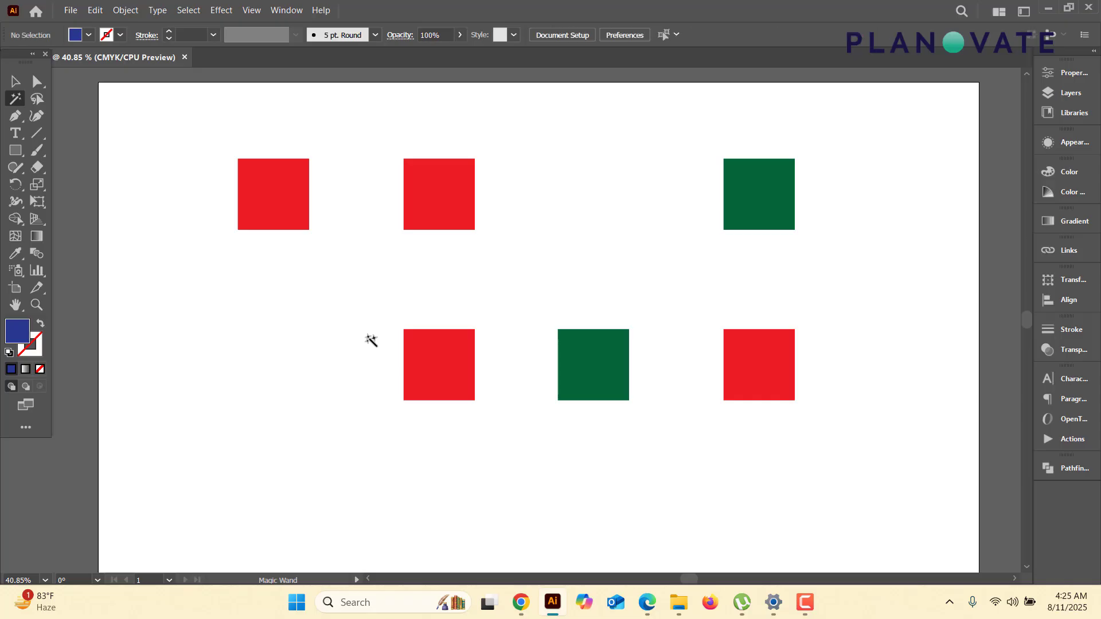
# Select all red squares with the Magic Wand and fill them with dark blue.
pyautogui.click(449, 368)
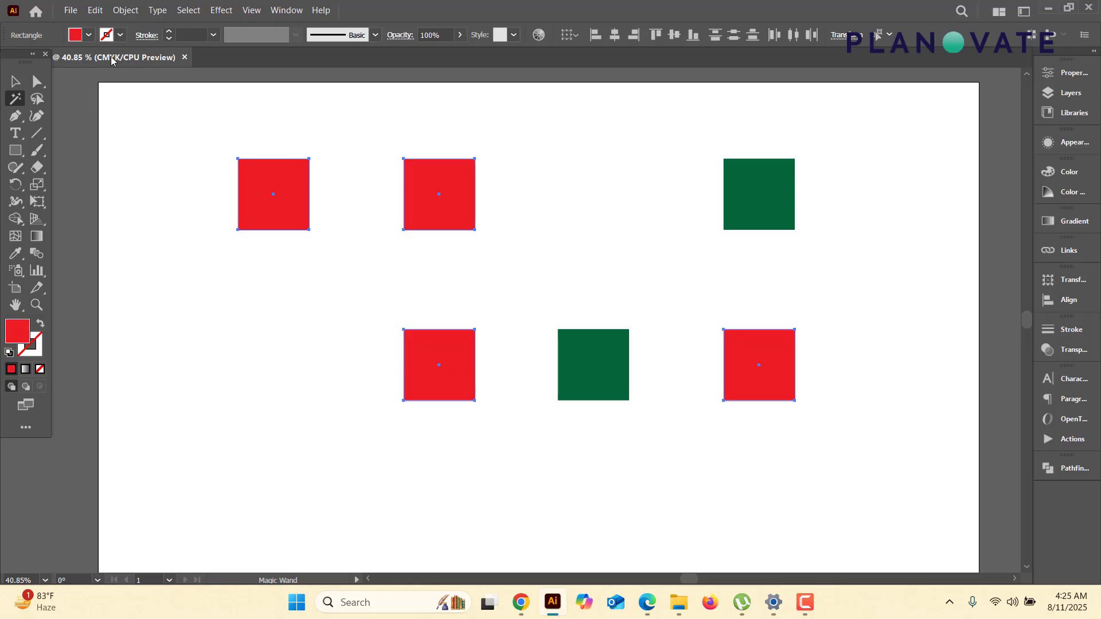
pyautogui.click(89, 35)
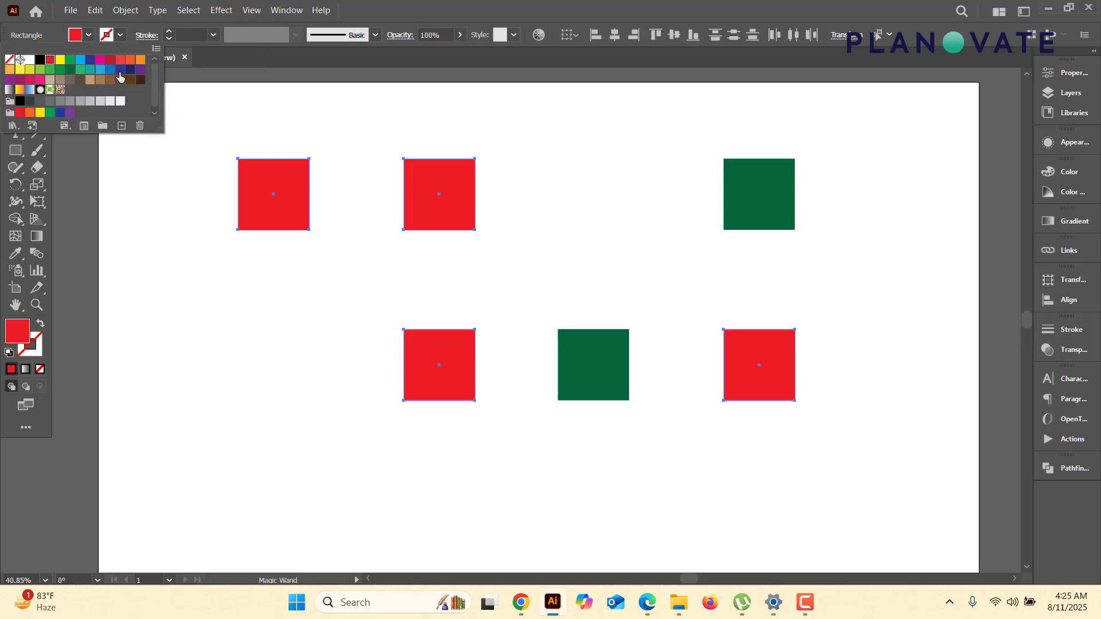
pyautogui.click(121, 70)
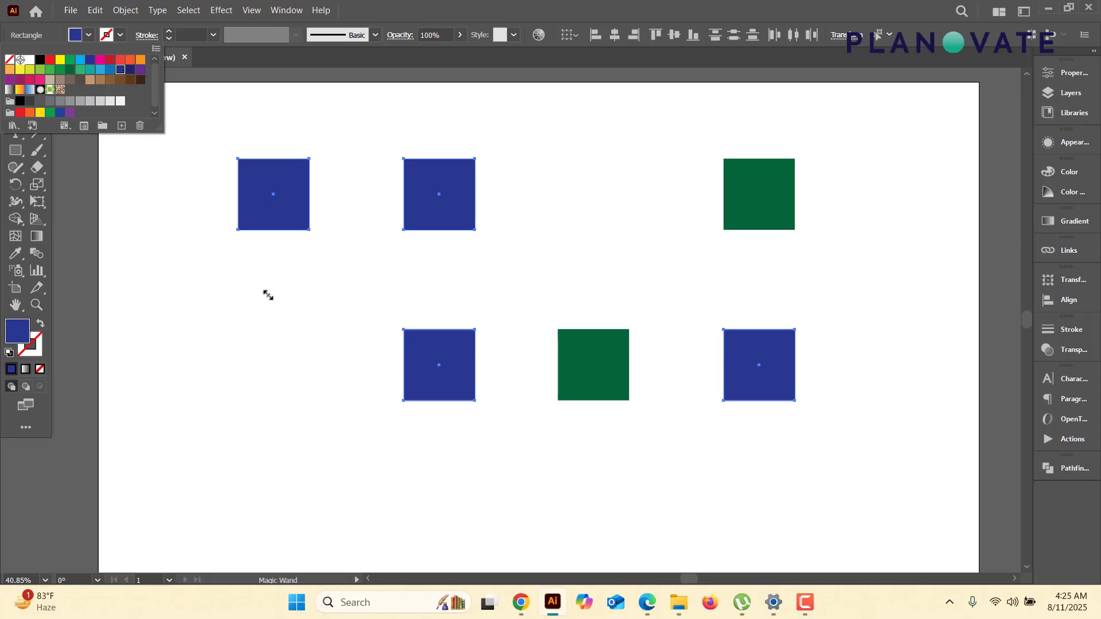
pyautogui.click(297, 309)
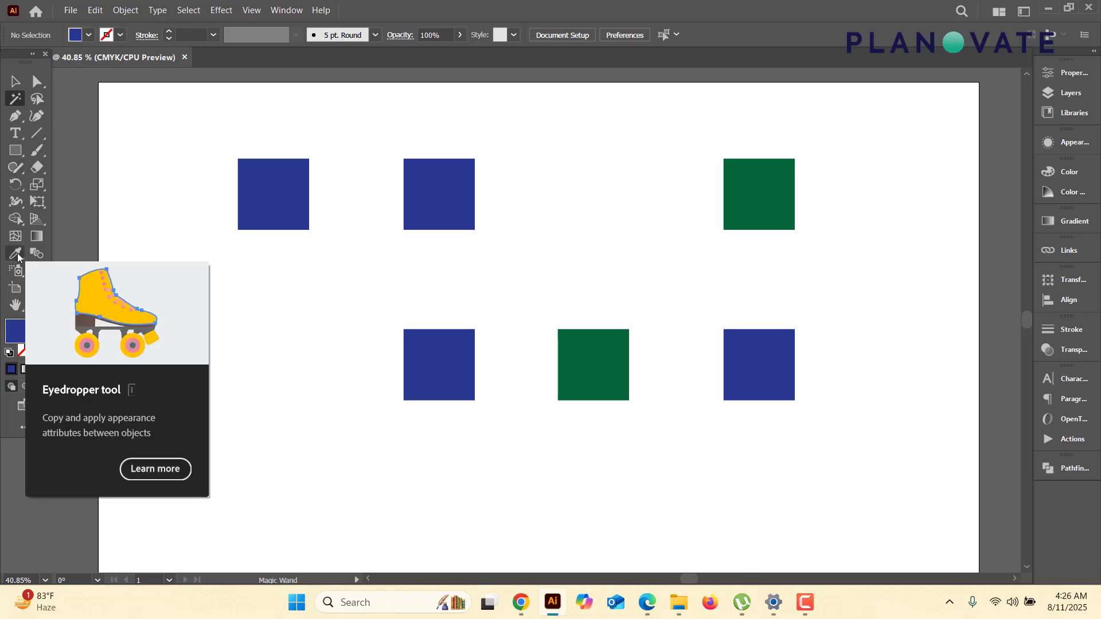
# Select the top-left and bottom-right blue squares and use the Eyedropper to apply the artboard's white, followed by the surrounding canvas grey.
pyautogui.click(13, 86)
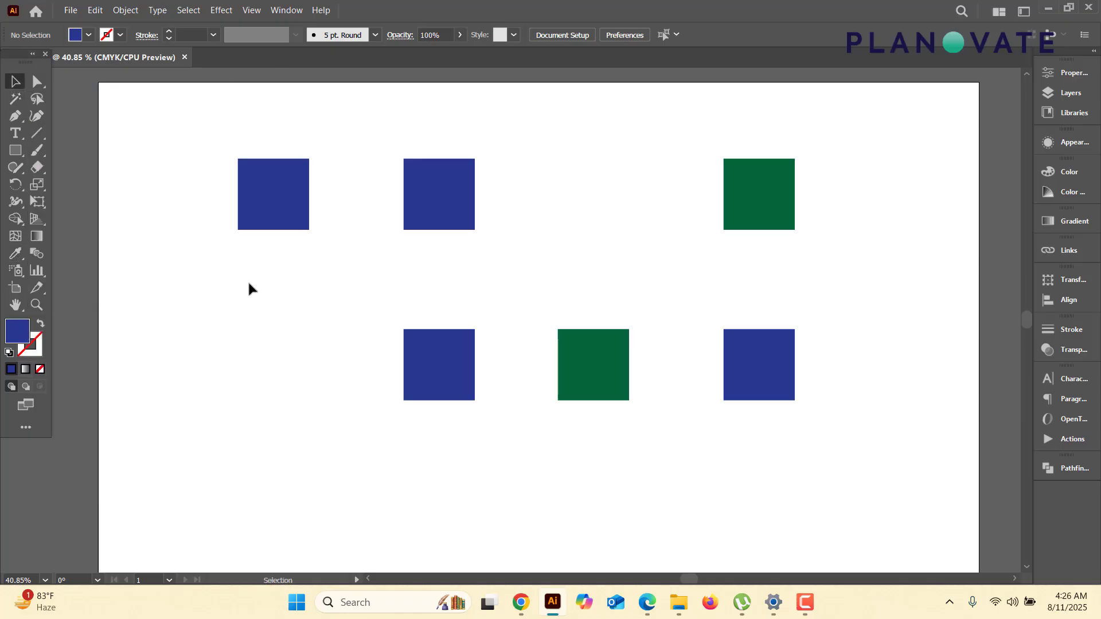
pyautogui.click(270, 205)
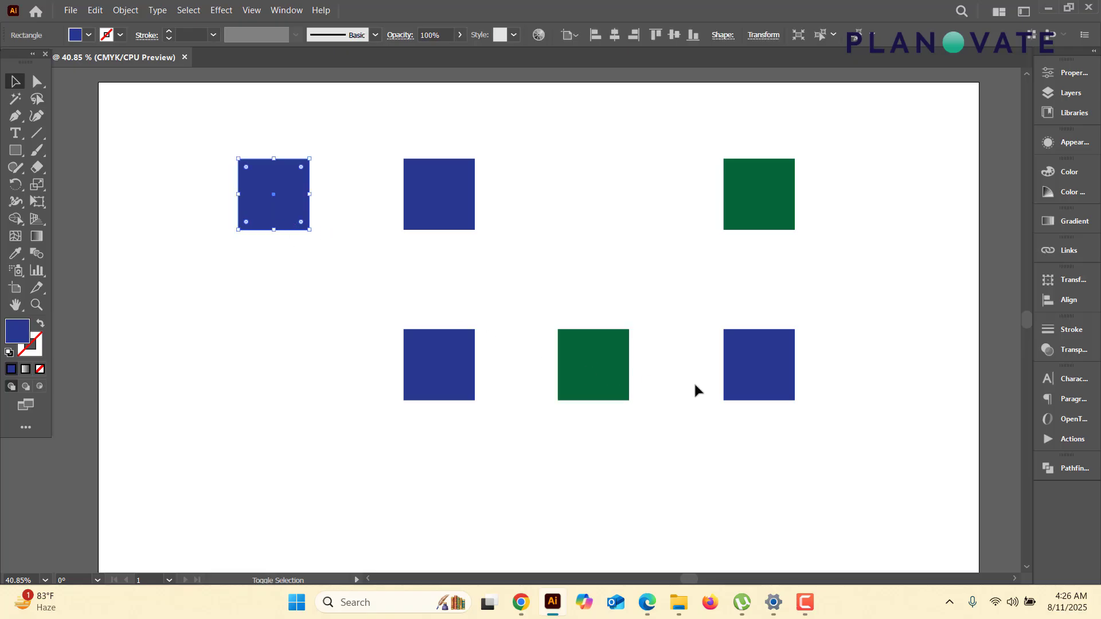
pyautogui.keyDown('shift'); pyautogui.click(752, 369); pyautogui.keyUp('shift')
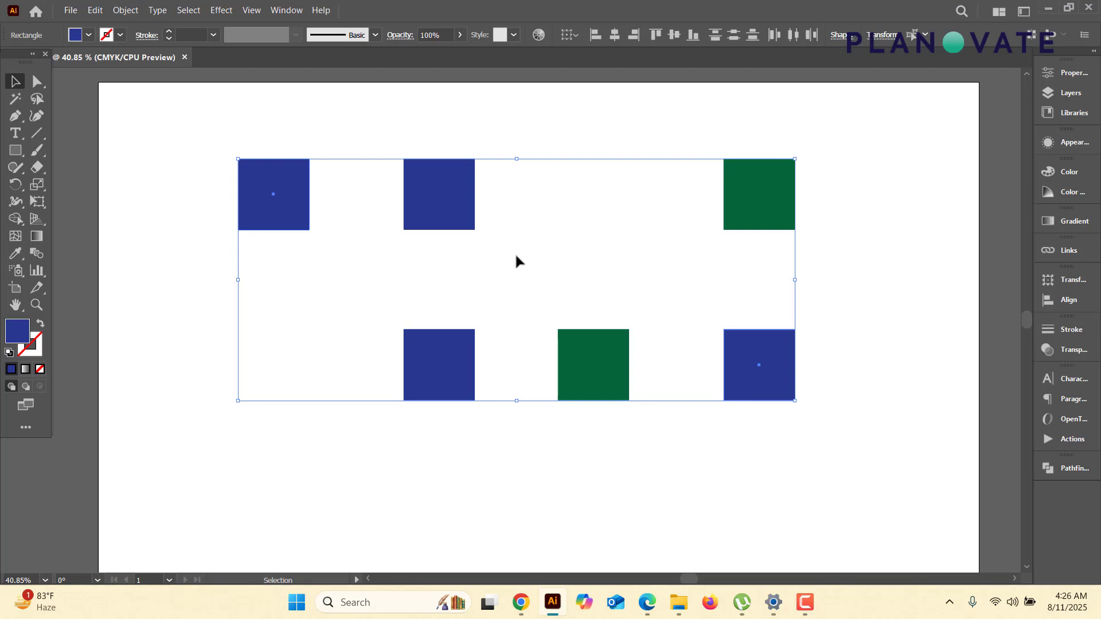
pyautogui.click(15, 253)
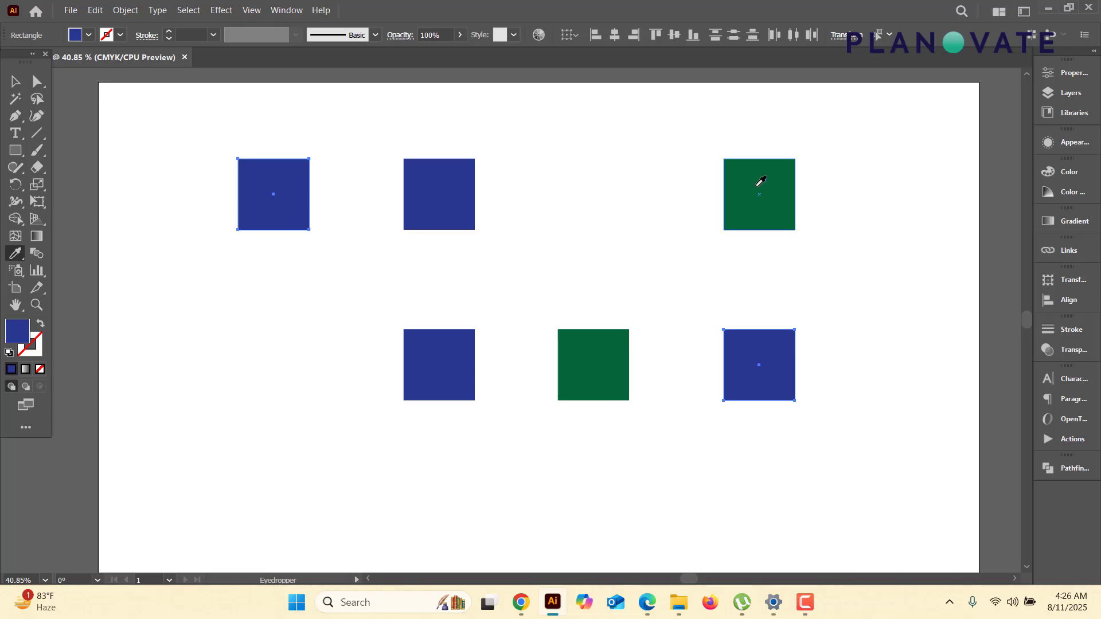
pyautogui.click(631, 189)
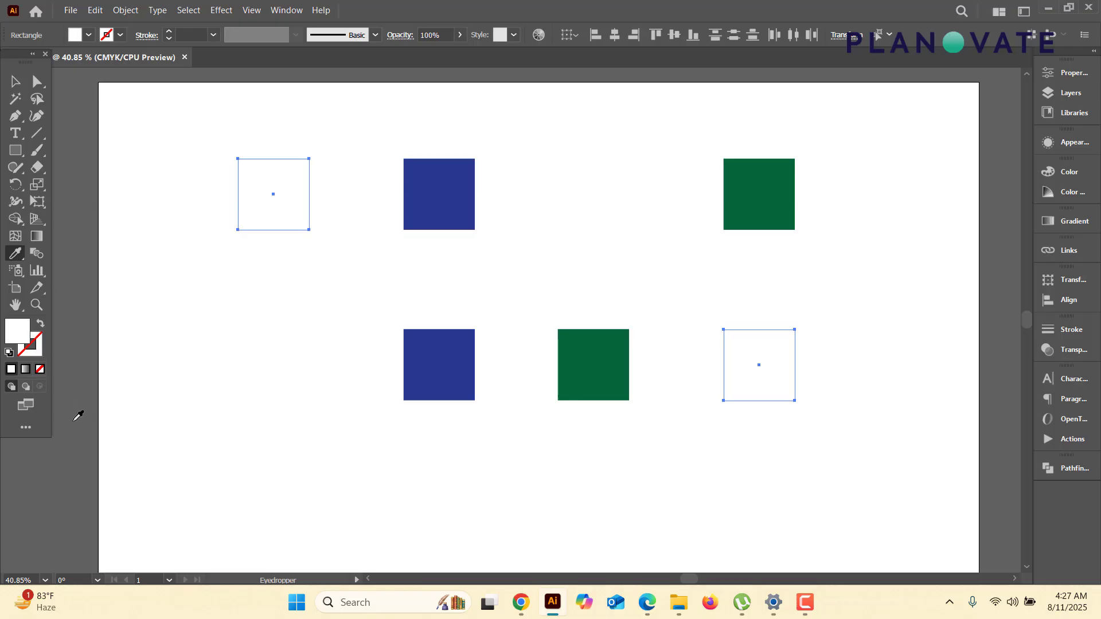
pyautogui.click(63, 475)
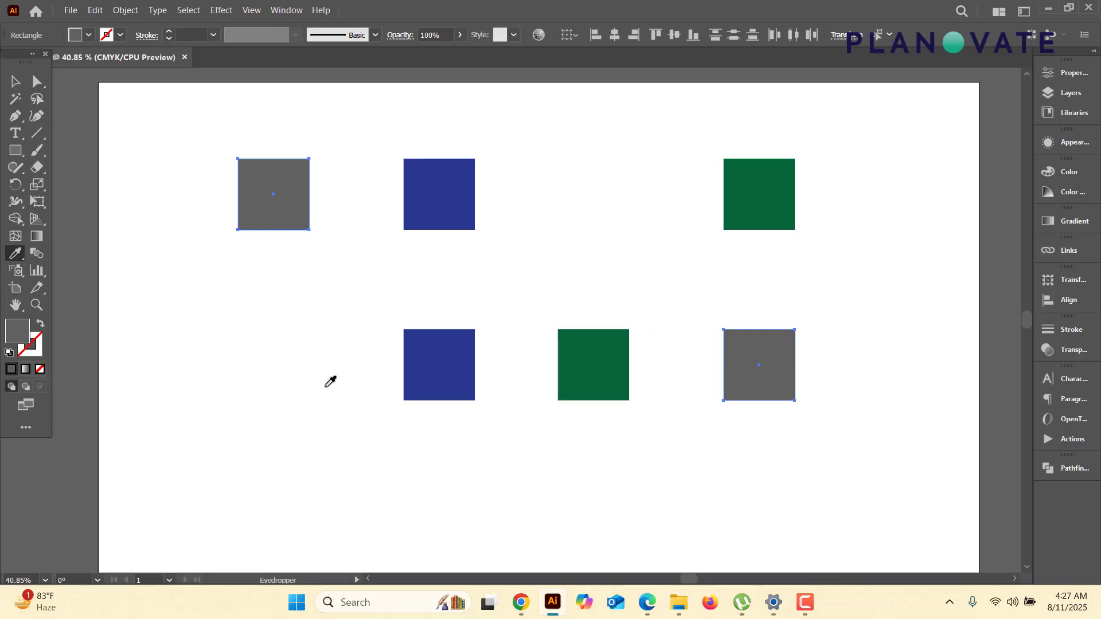
# Switch to Chrome and search Google for "pastel colors".
pyautogui.click(521, 603)
pyautogui.click(720, 14)
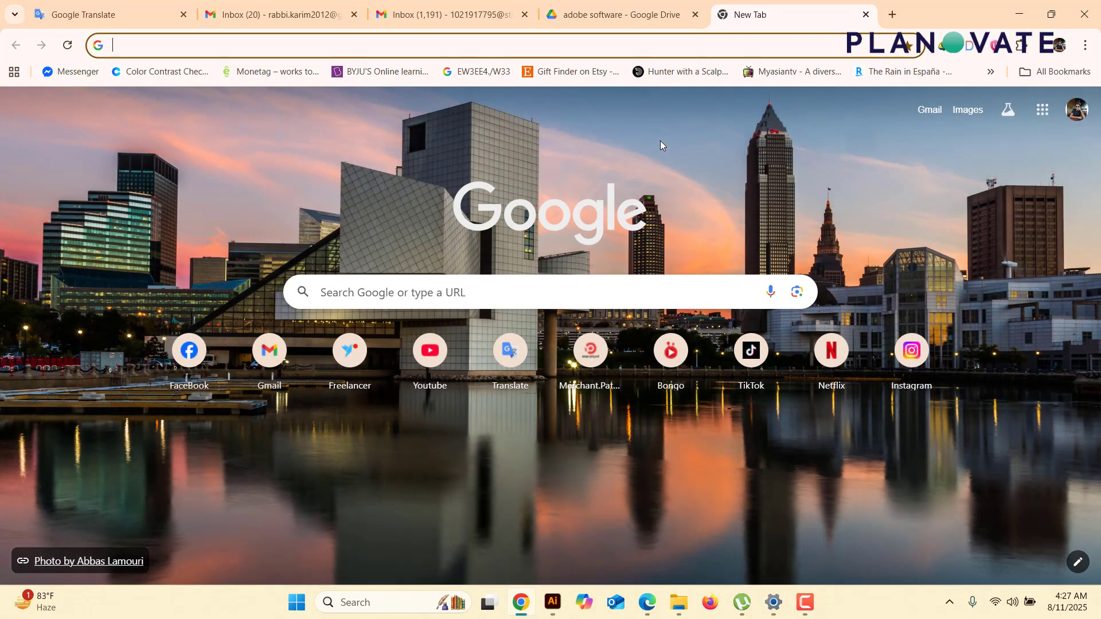
pyautogui.write('pastel colors')
pyautogui.press('Return')
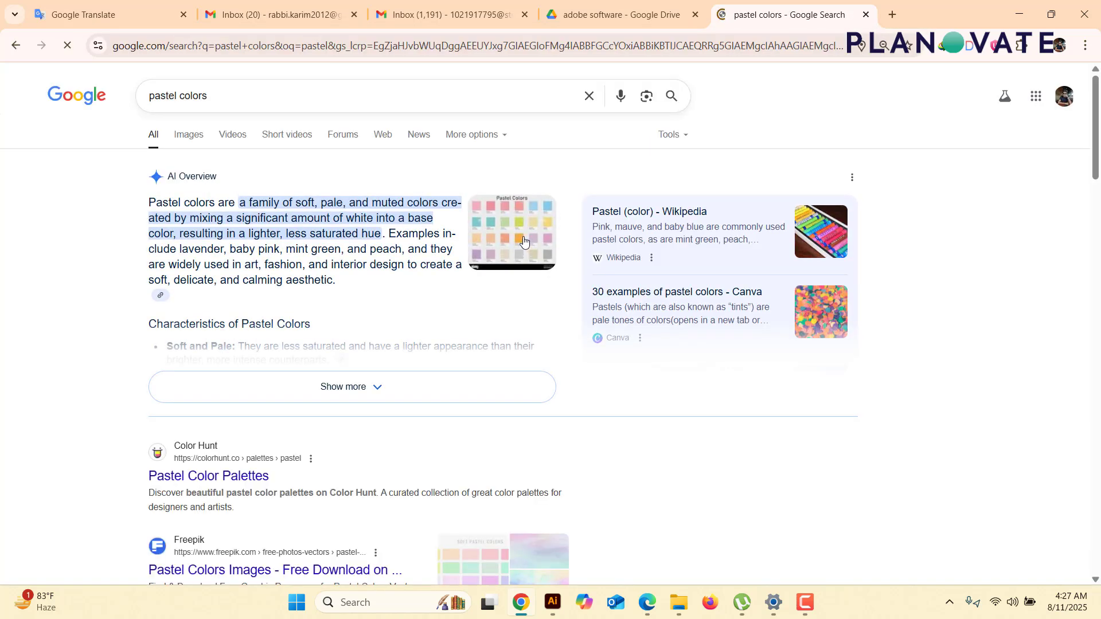
# Copy the Alamy "Pastel Colors" chart image from the search results and paste it into the Illustrator document.
pyautogui.click(525, 239)
pyautogui.rightClick(886, 293)
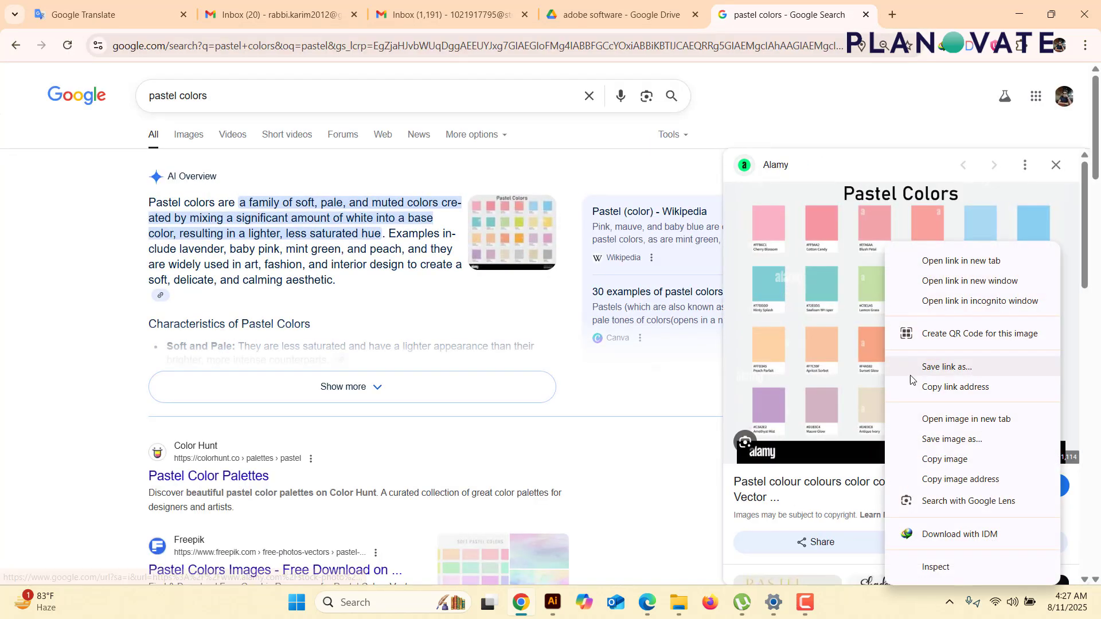
pyautogui.click(935, 460)
pyautogui.hotkey('alt', 'Tab')
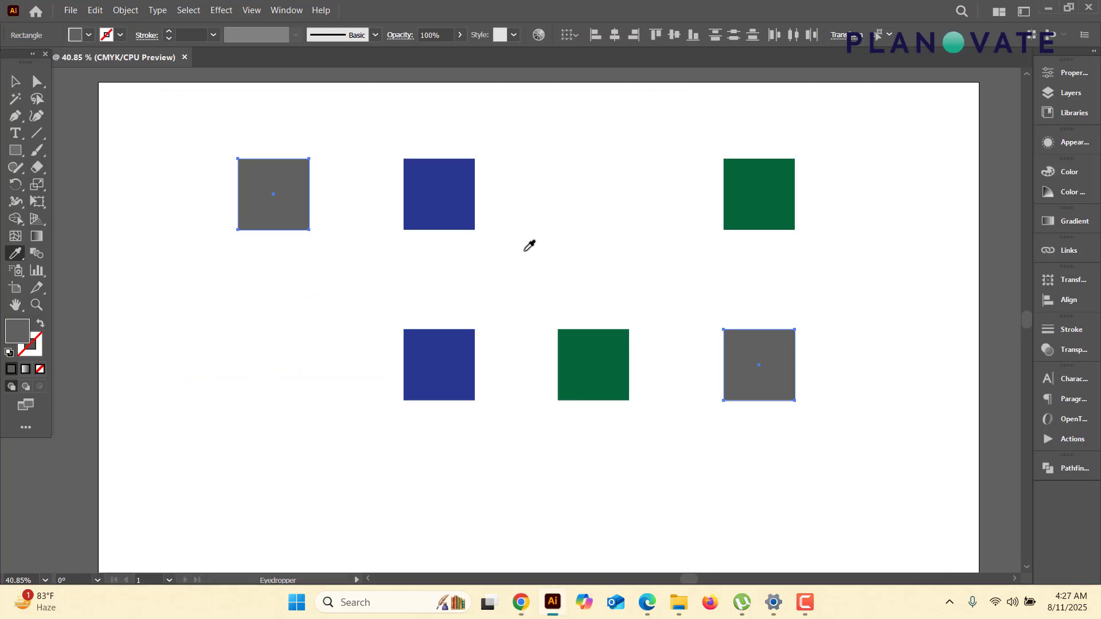
pyautogui.hotkey('ctrl', 'a')
pyautogui.hotkey('ctrl', 'v')
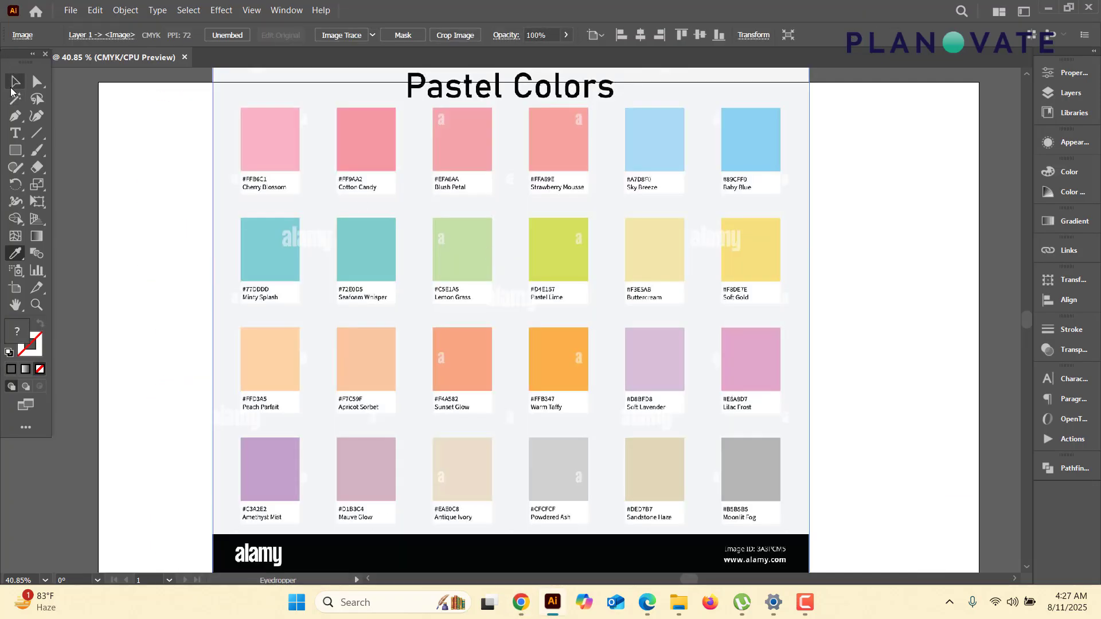
# Shrink the pasted pastel chart and move it beside the squares so it overlaps the artboard's left edge, then deselect it.
pyautogui.click(16, 82)
pyautogui.scroll(-2, 510, 286)
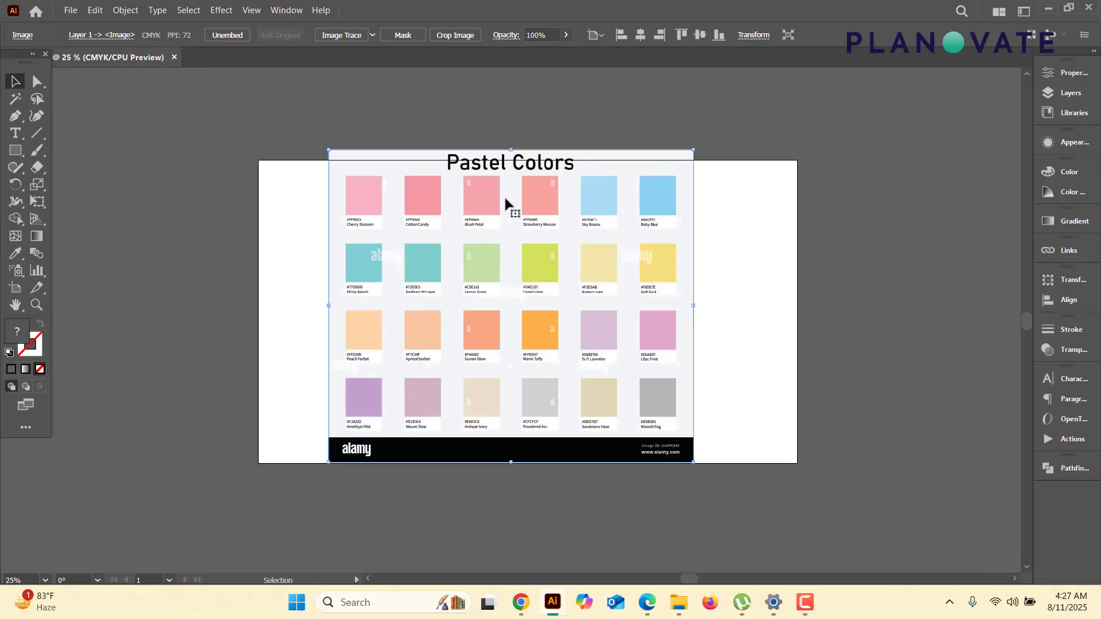
pyautogui.scroll(1, 518, 256)
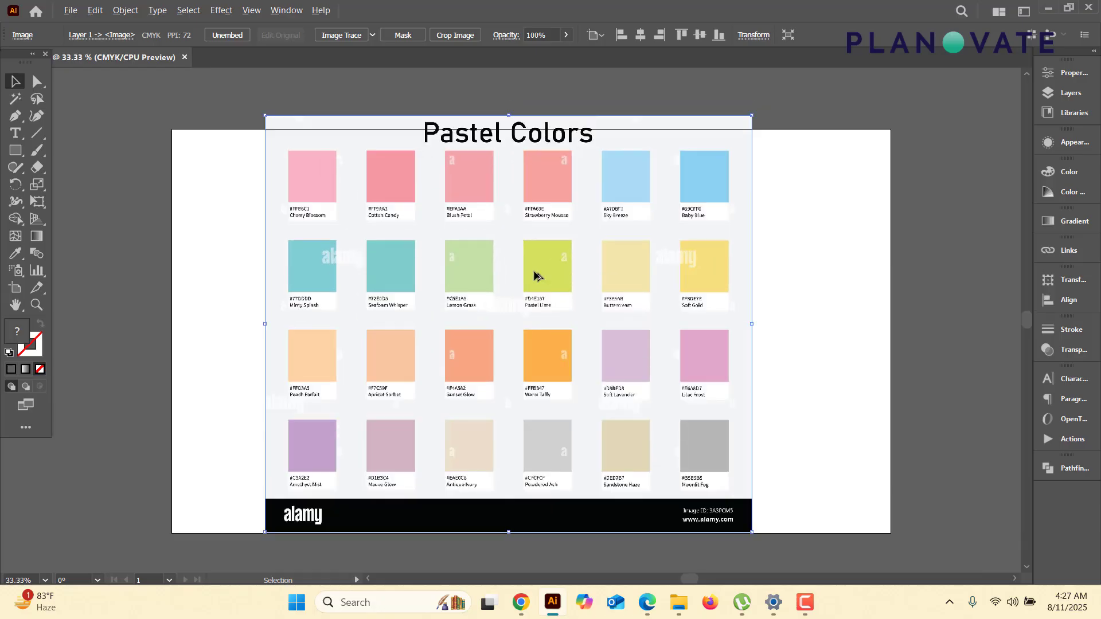
pyautogui.scroll(-1, 535, 276)
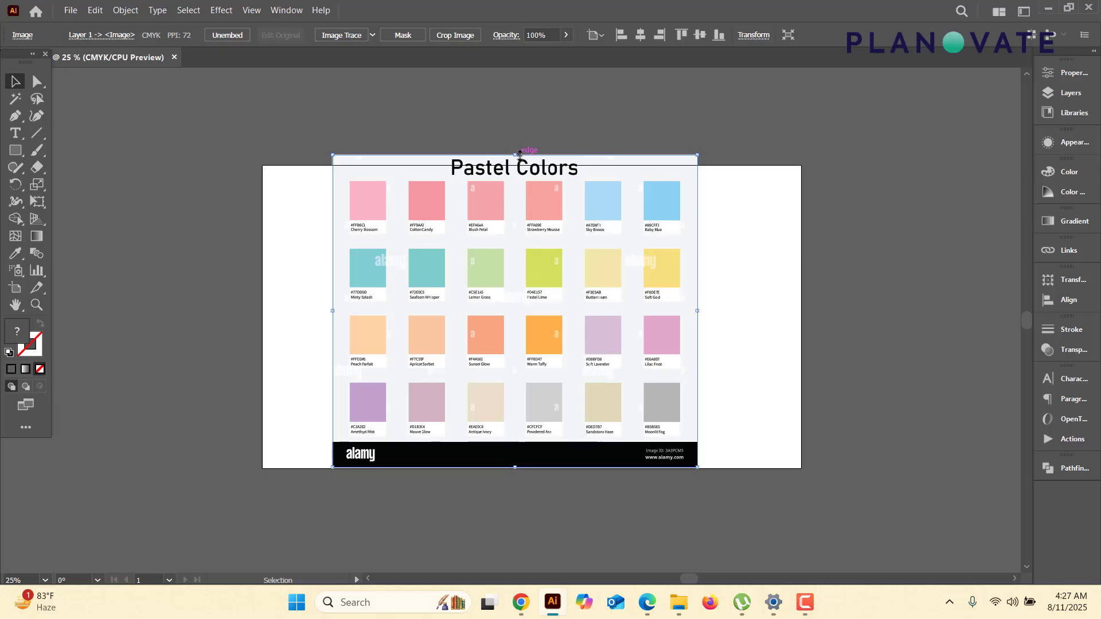
pyautogui.scroll(2, 520, 153)
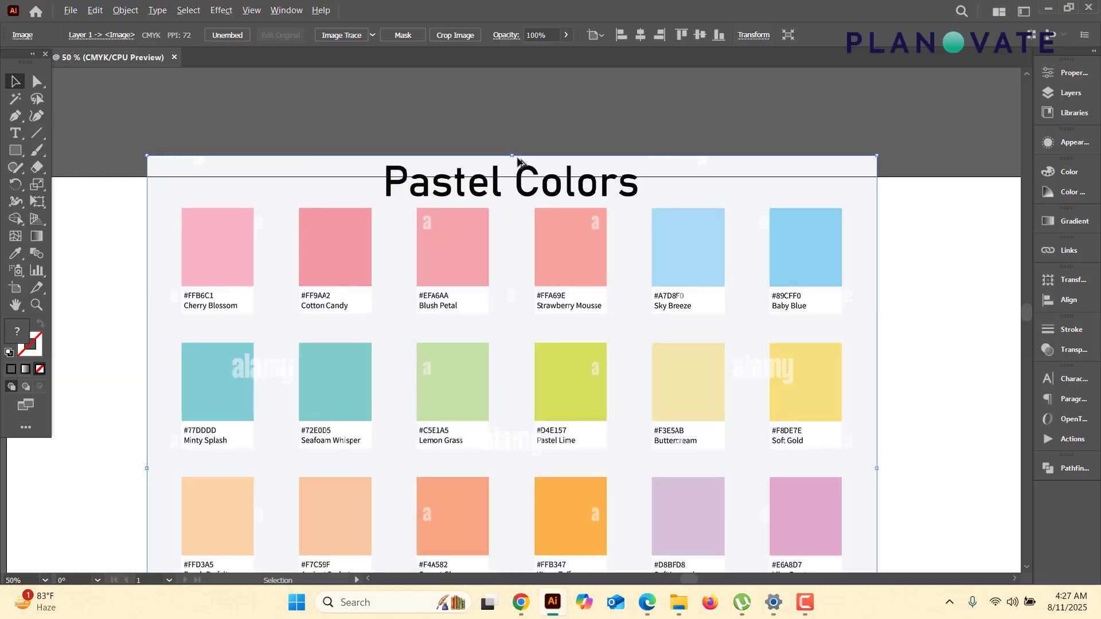
pyautogui.scroll(-2, 518, 156)
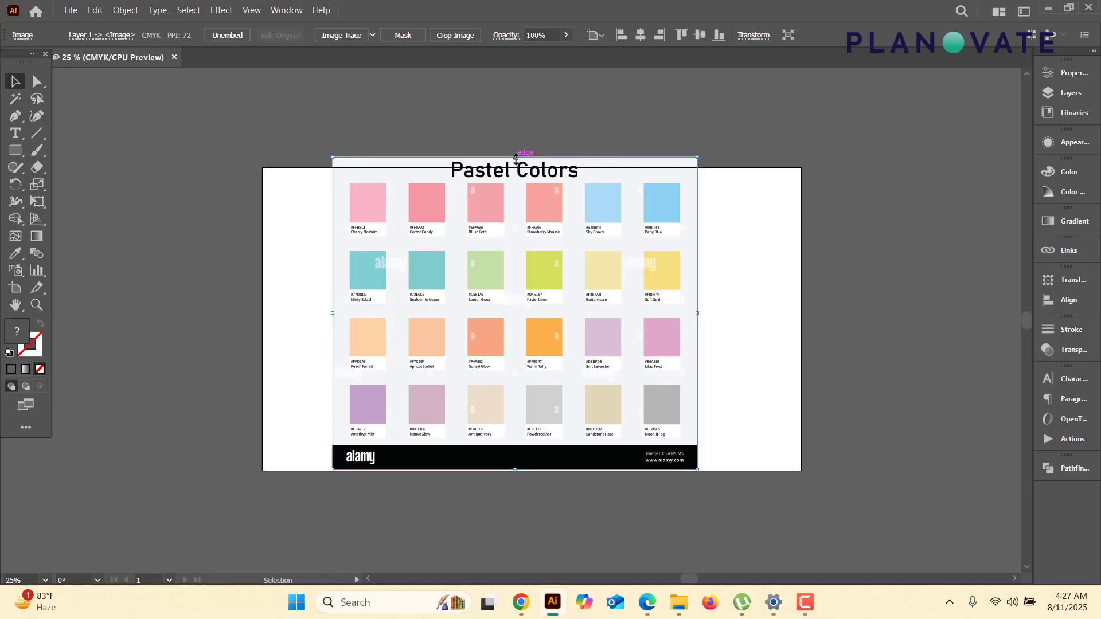
pyautogui.moveTo(516, 158); pyautogui.dragTo(529, 210)
pyautogui.moveTo(548, 279); pyautogui.dragTo(225, 261)
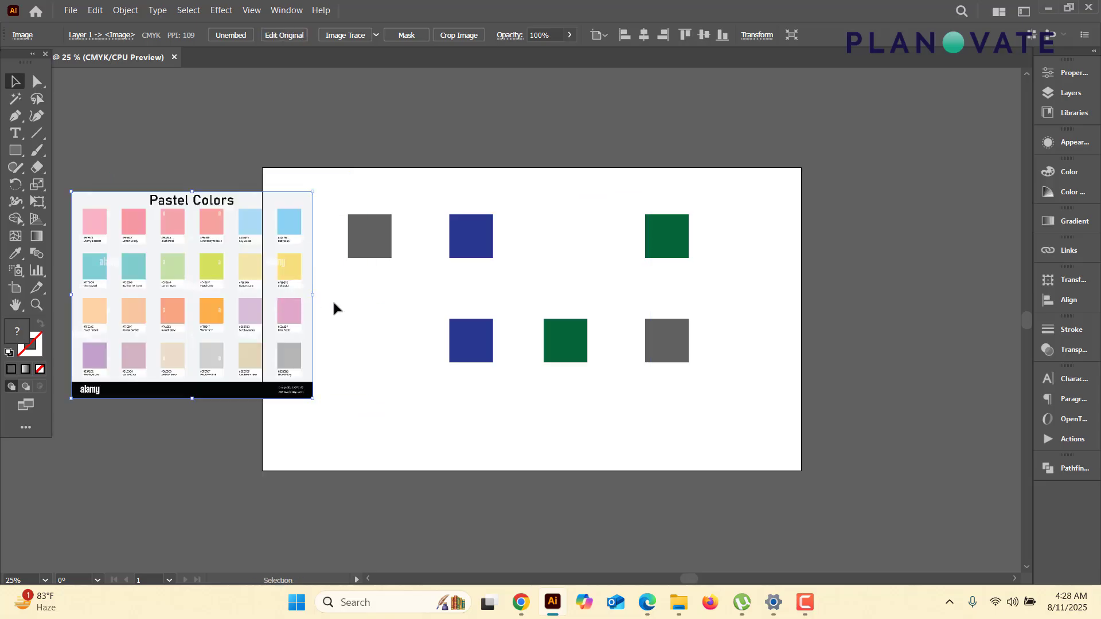
pyautogui.click(333, 308)
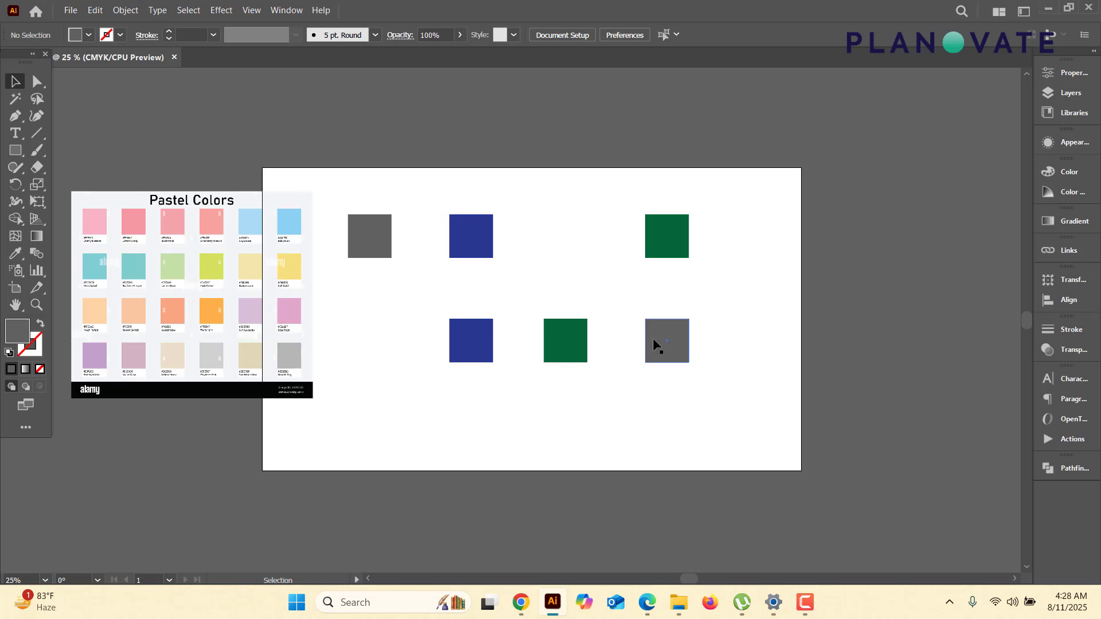
# Select both grey squares with the Magic Wand and apply the chart's Cherry Blossom pink using the Eyedropper.
pyautogui.press('y')
pyautogui.click(377, 241)
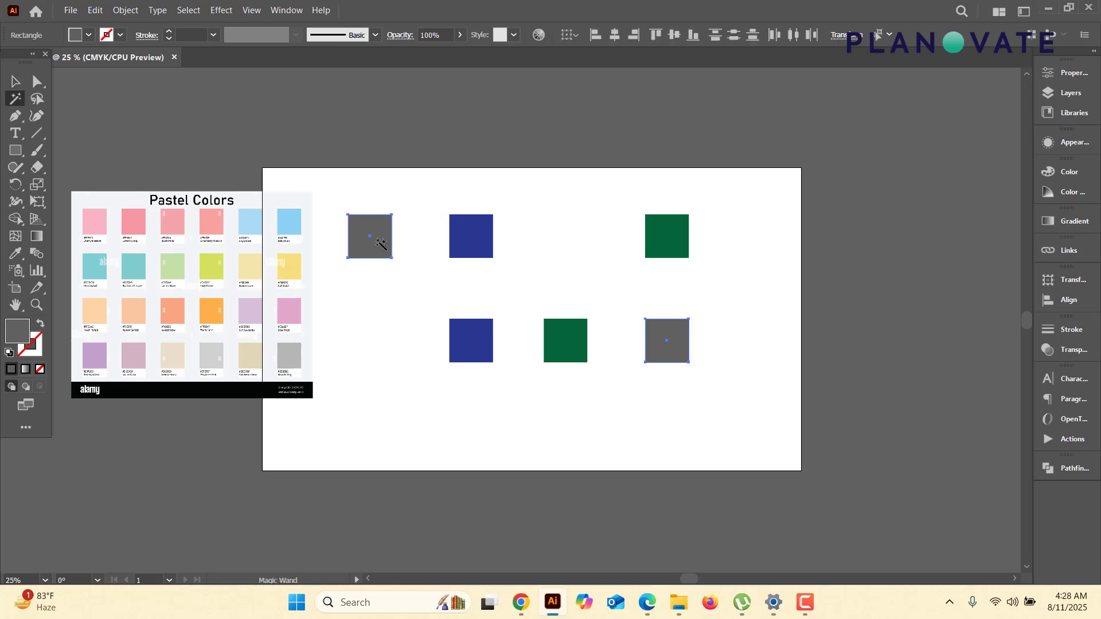
pyautogui.click(13, 259)
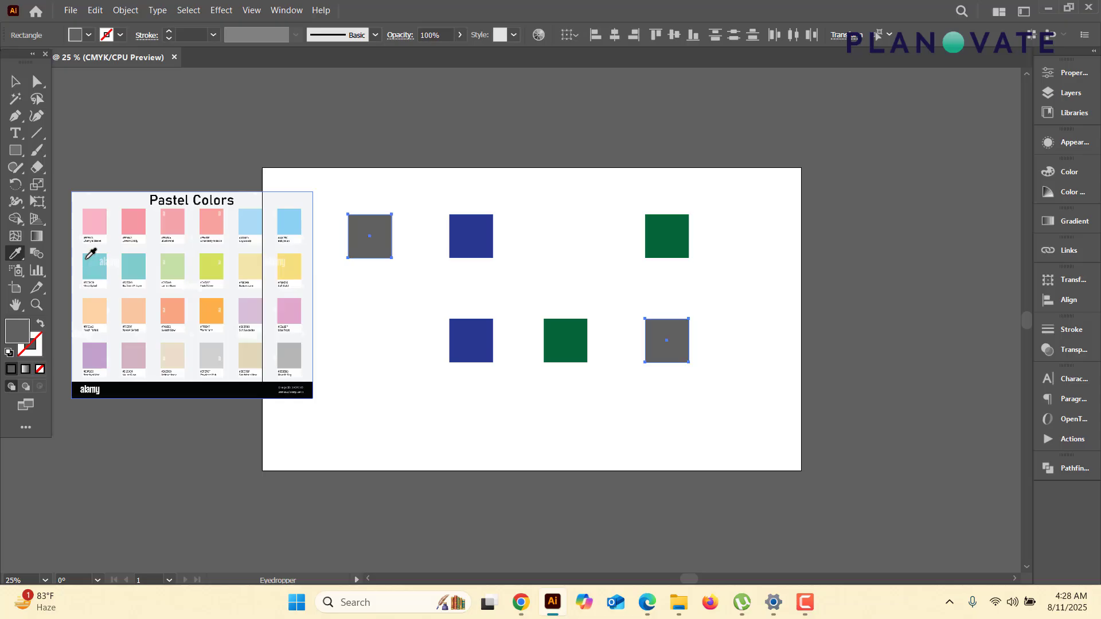
pyautogui.click(104, 218)
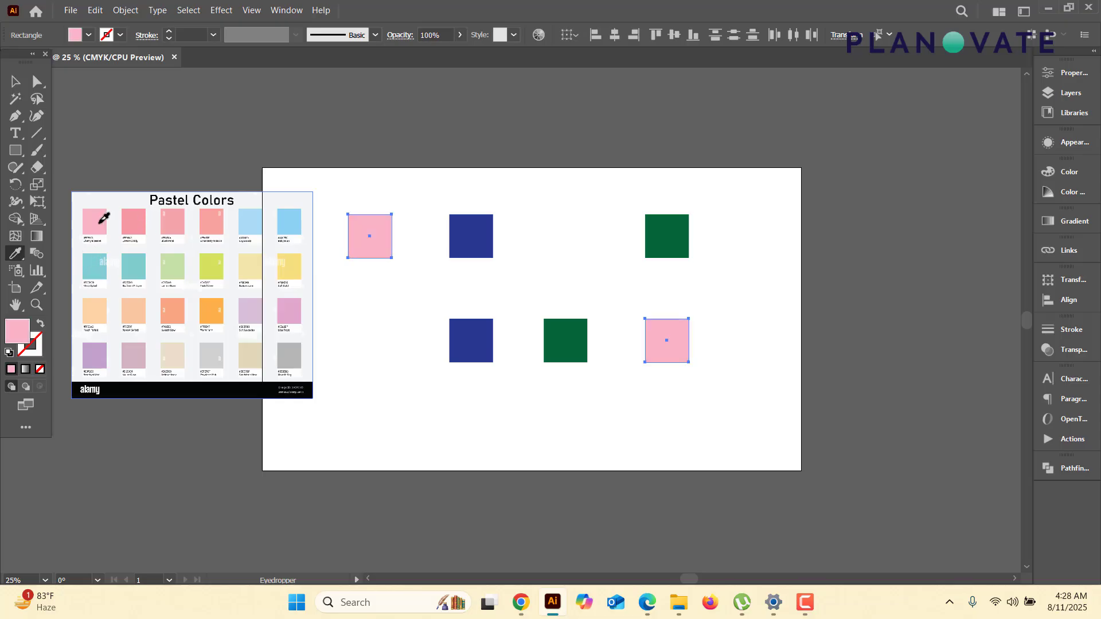
# Sample further pastel swatches onto the two selected squares, from Cotton Candy through Sky Breeze, Lilac Frost and Mauve Glow, ending with Amethyst Mist.
pyautogui.click(135, 219)
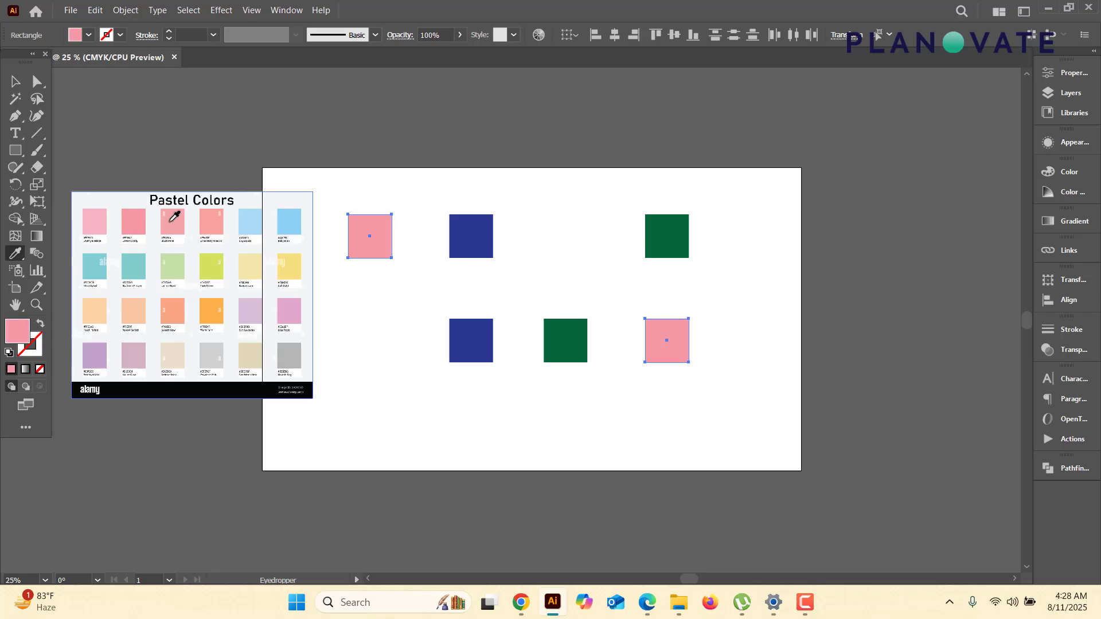
pyautogui.click(249, 217)
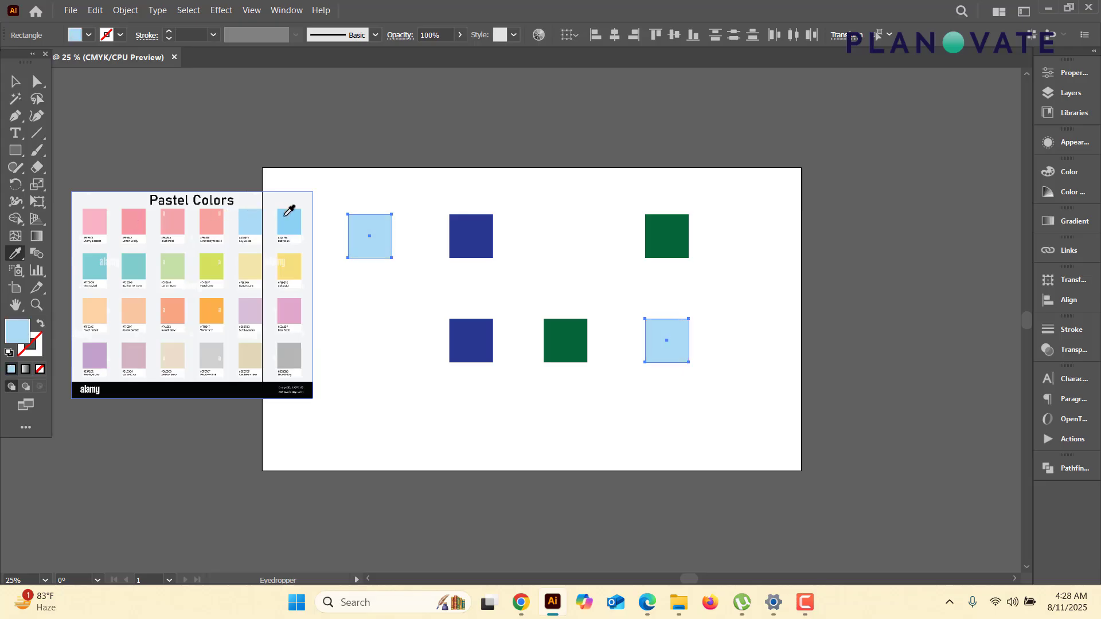
pyautogui.click(287, 223)
pyautogui.click(285, 264)
pyautogui.click(285, 304)
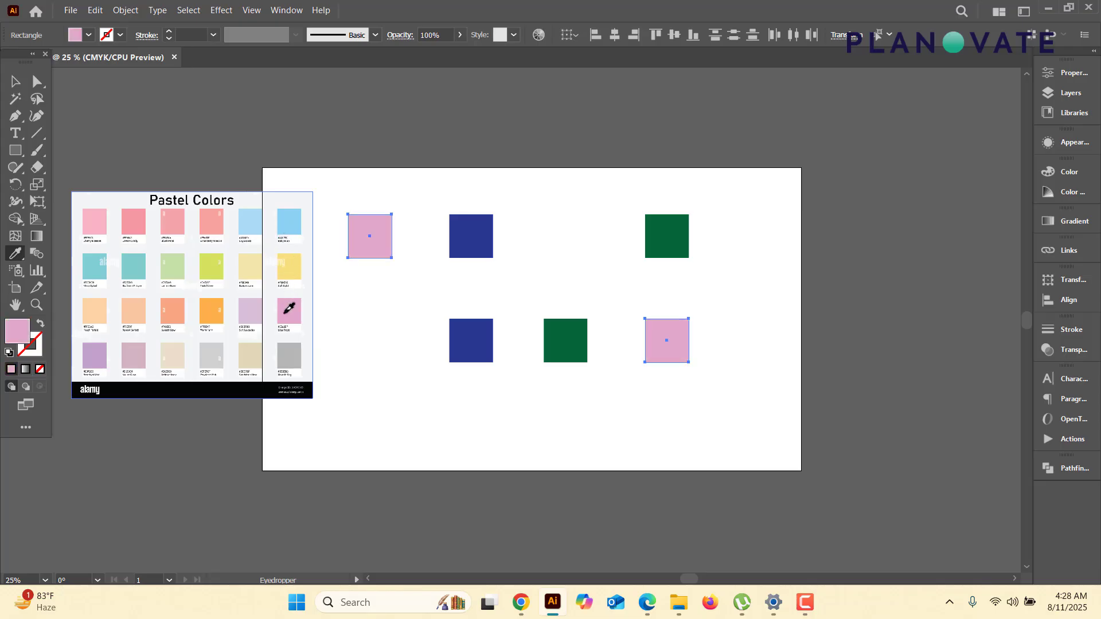
pyautogui.click(253, 354)
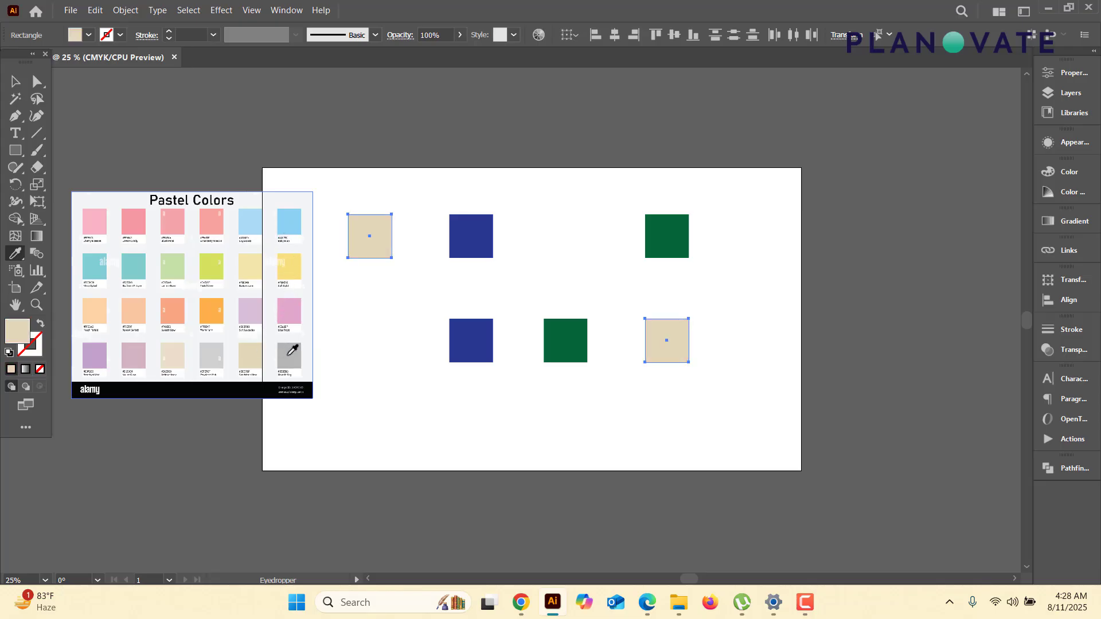
pyautogui.click(181, 357)
pyautogui.click(143, 353)
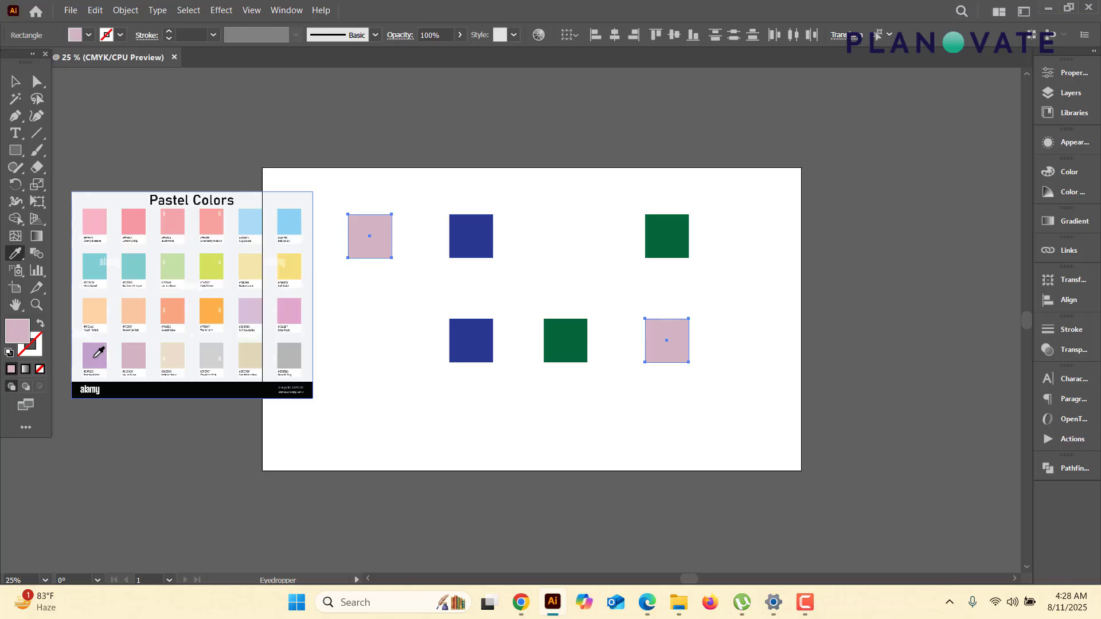
pyautogui.click(95, 356)
# Deselect the squares and delete the pastel chart image.
pyautogui.click(16, 81)
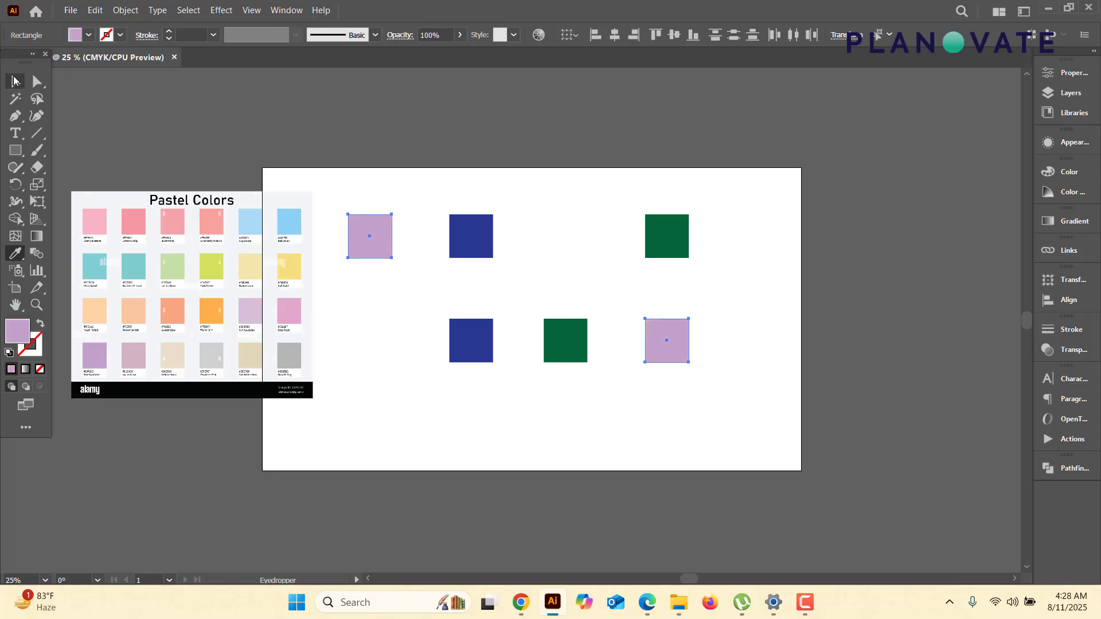
pyautogui.hotkey('ctrl', 'a')
pyautogui.click(147, 112)
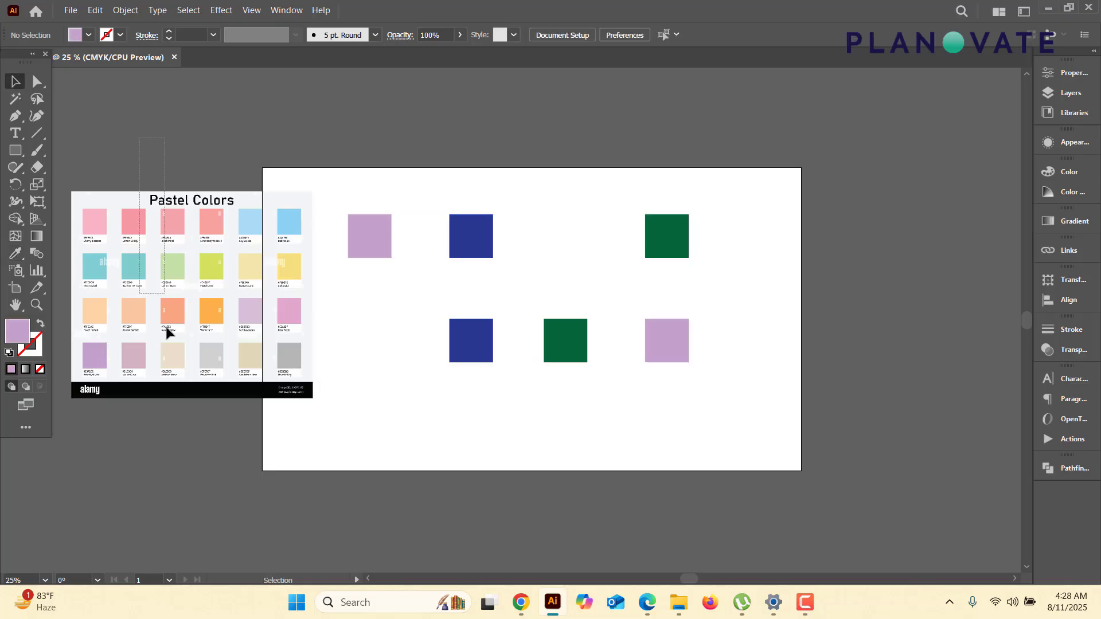
pyautogui.click(118, 305)
pyautogui.press('Delete')
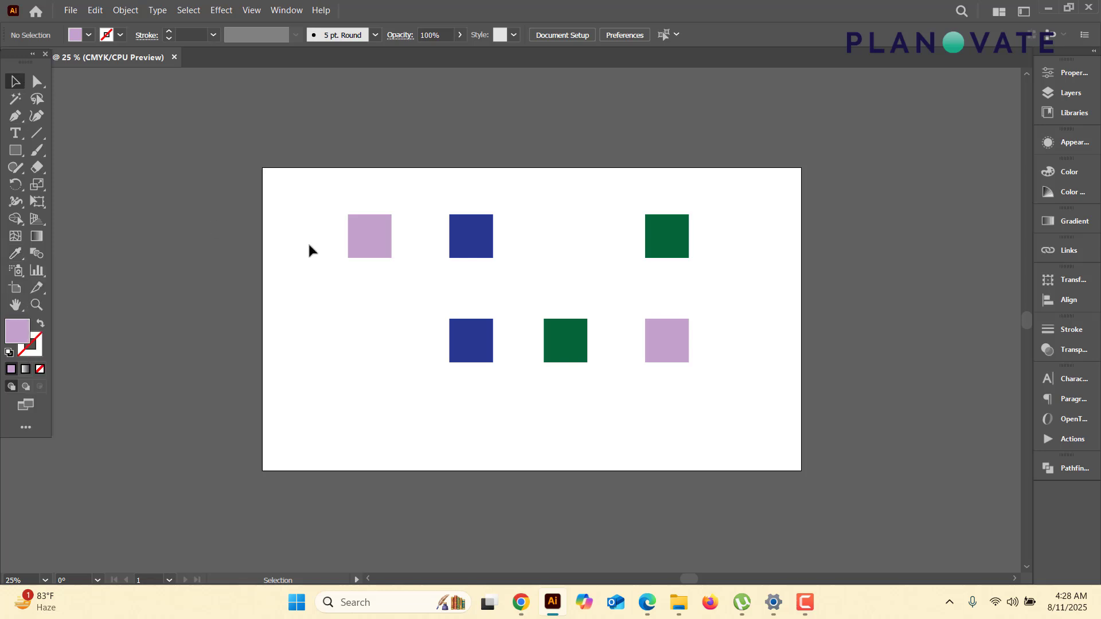
# Recolor the first square of the top row with the Eyedropper, sampling the dark green square in the same row, and deselect it.
pyautogui.click(376, 248)
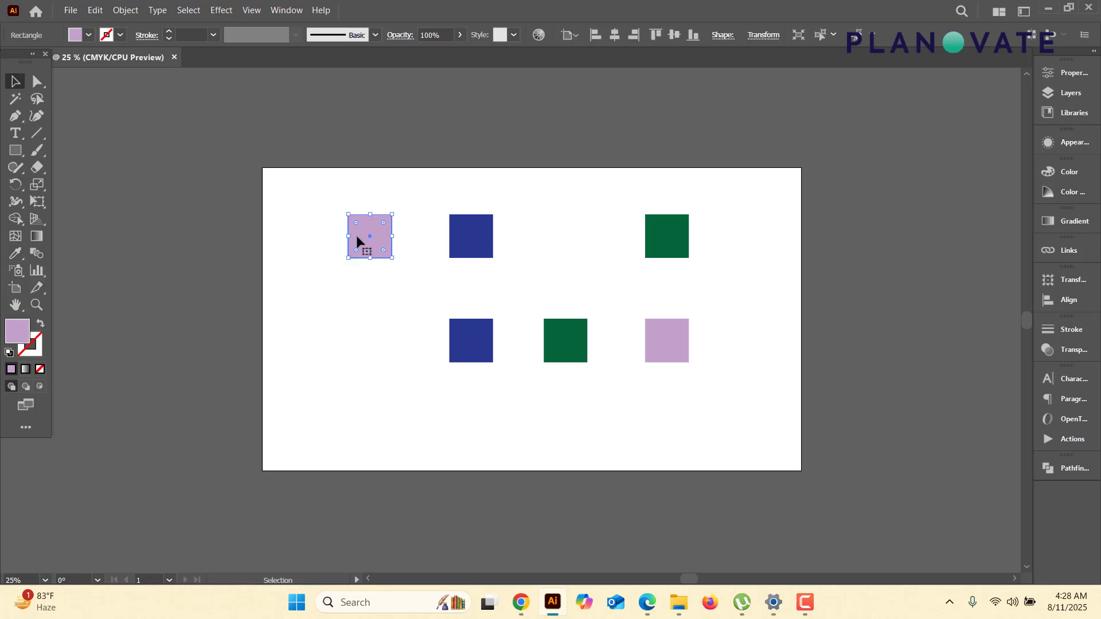
pyautogui.click(18, 258)
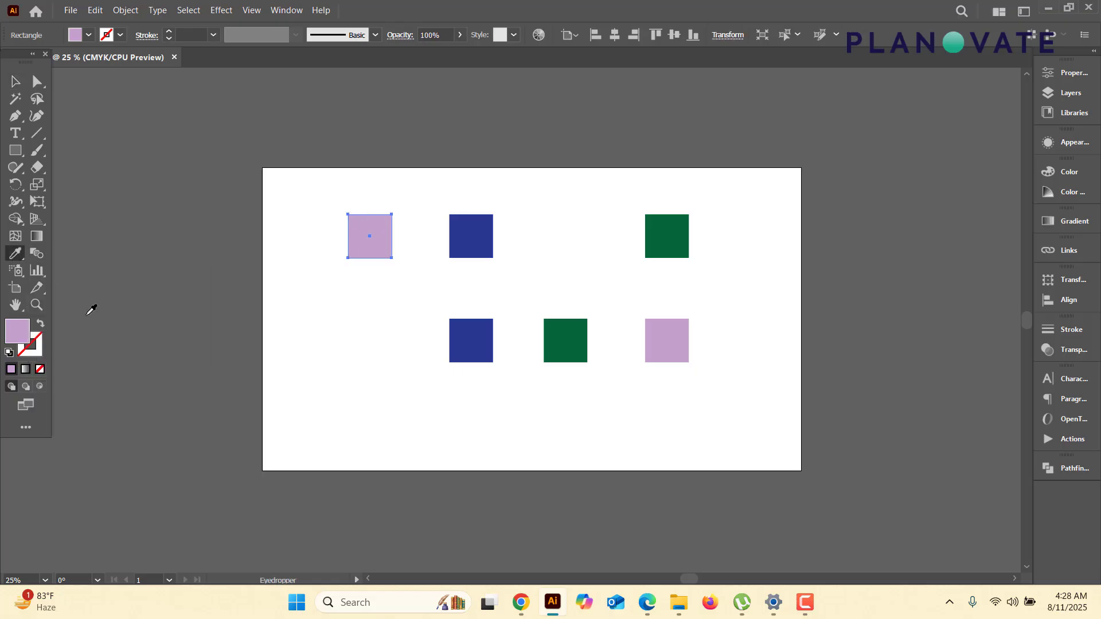
pyautogui.click(677, 226)
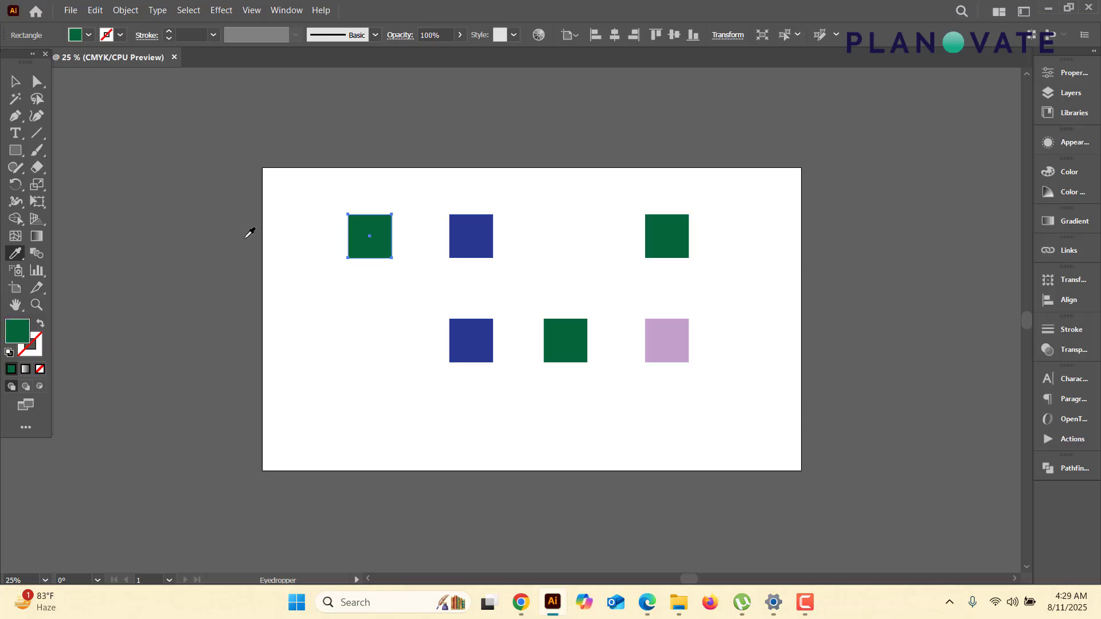
pyautogui.click(15, 82)
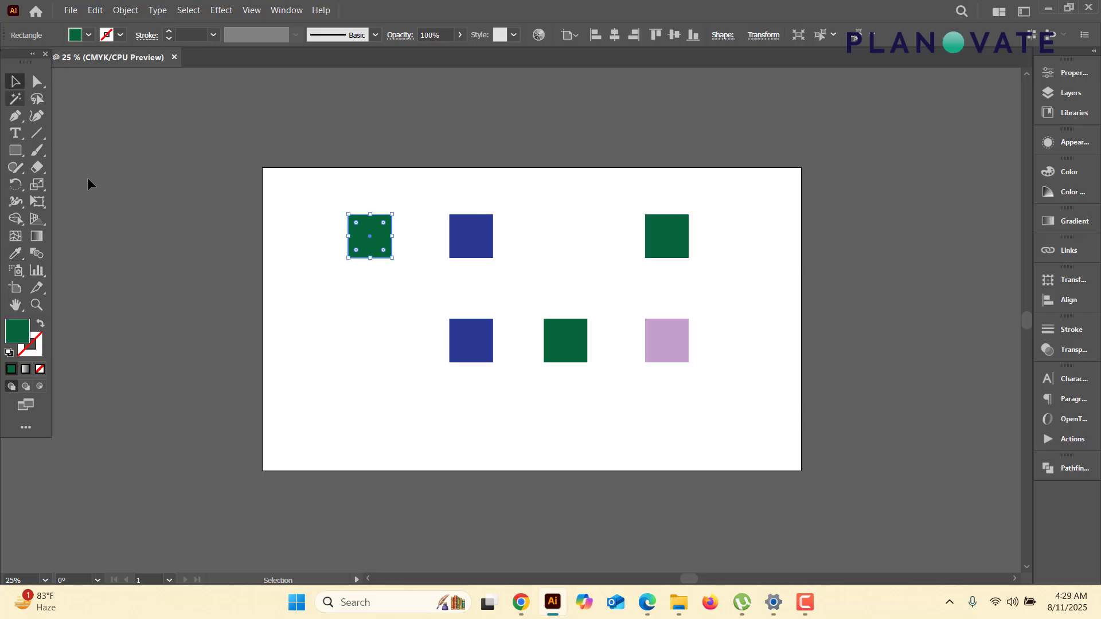
pyautogui.click(180, 314)
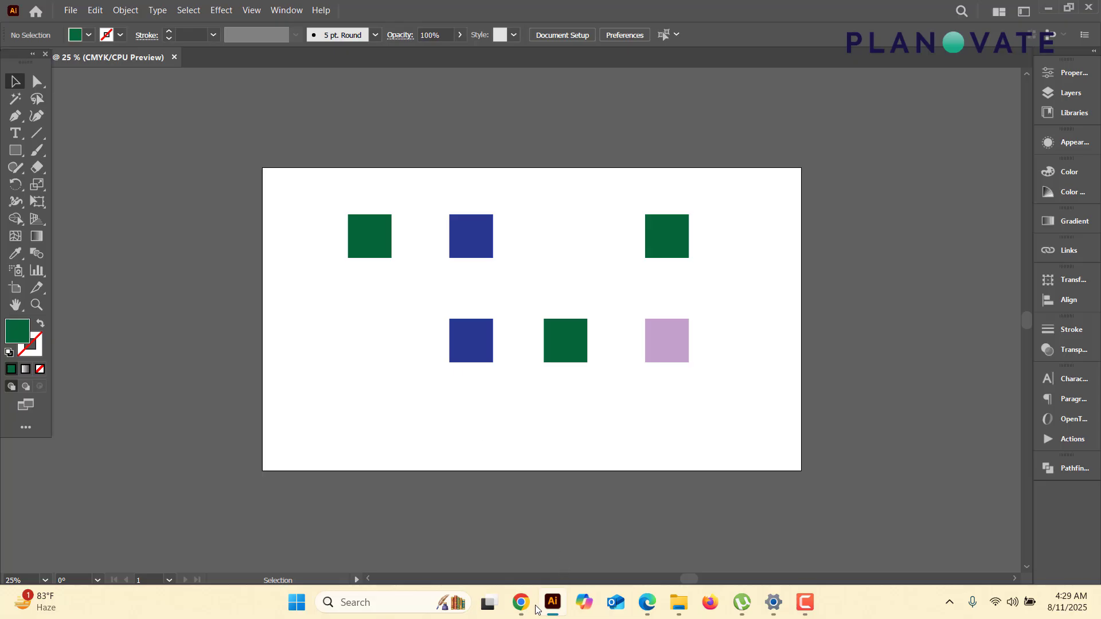
# Select the first square of the top row, then switch to Chrome and search Google in a new tab for "bangladesh flag green color code".
pyautogui.moveTo(291, 199); pyautogui.dragTo(394, 349)
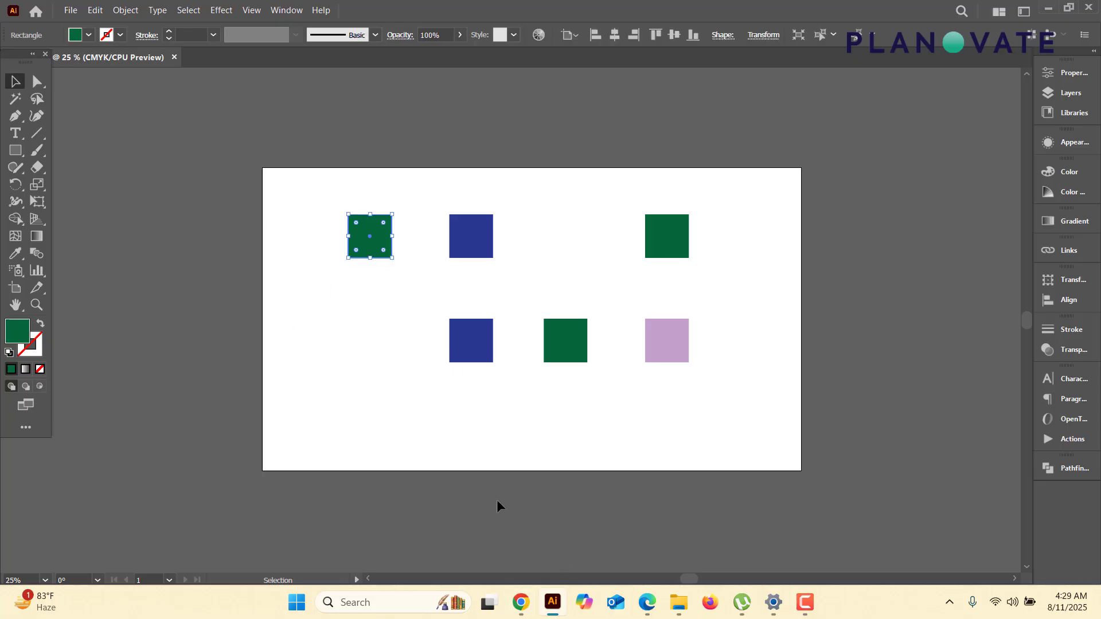
pyautogui.click(521, 602)
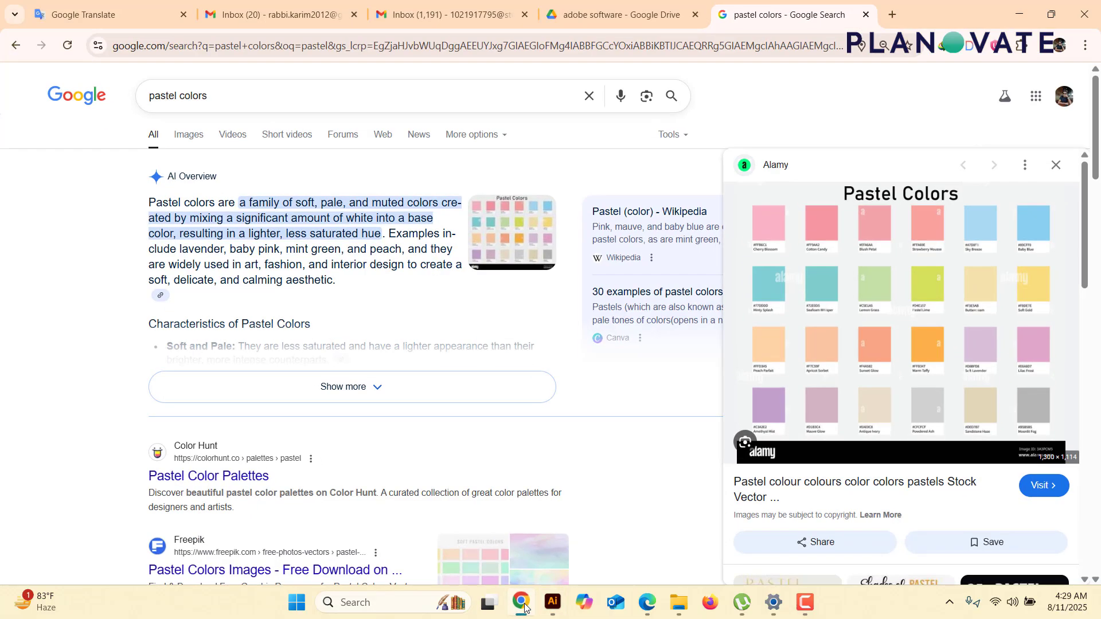
pyautogui.click(893, 14)
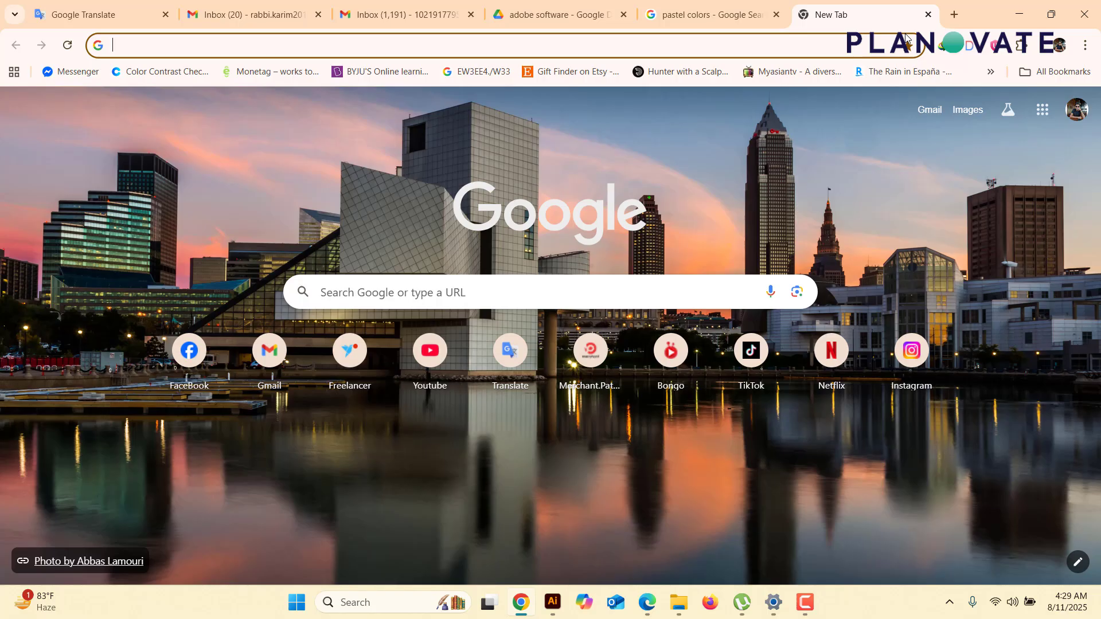
pyautogui.write('bangla')
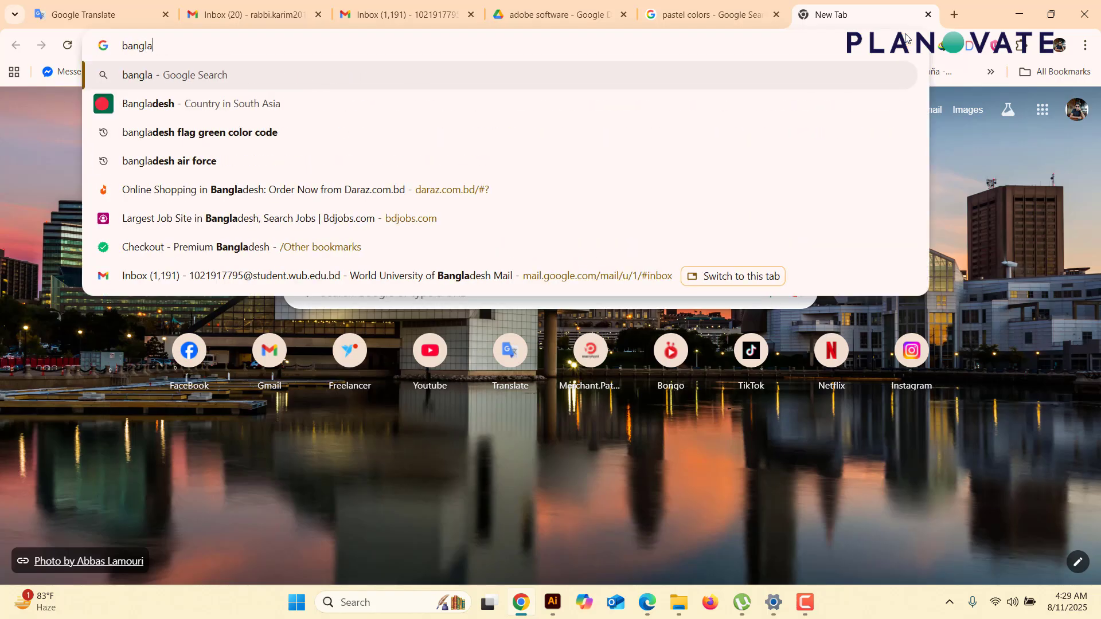
pyautogui.write('desh flag')
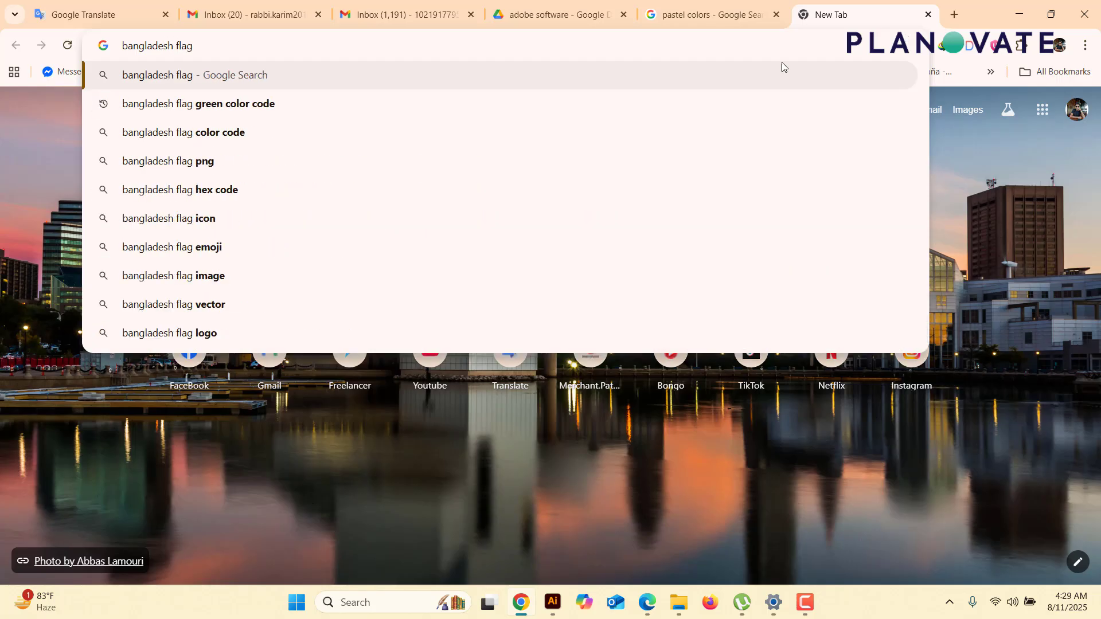
pyautogui.click(385, 109)
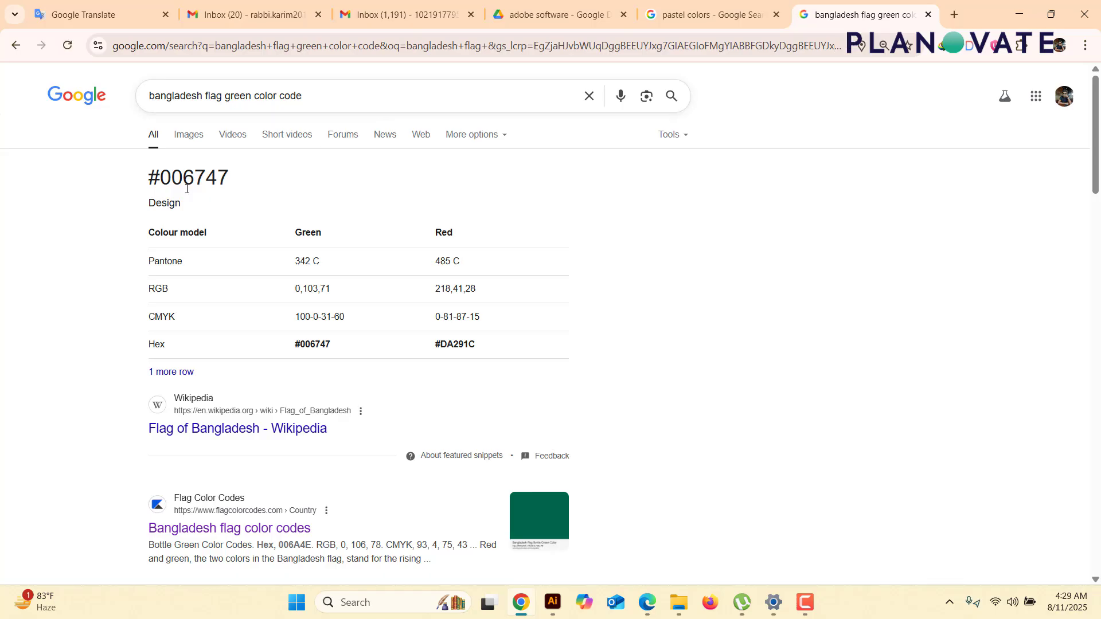
# Examine the hex, RGB and CMYK values listed for the Bangladesh flag colors in the search result.
pyautogui.moveTo(148, 178)
pyautogui.mouseDown()
pyautogui.moveTo(237, 179)
pyautogui.moveTo(149, 180)
pyautogui.mouseUp()
pyautogui.click(229, 178)
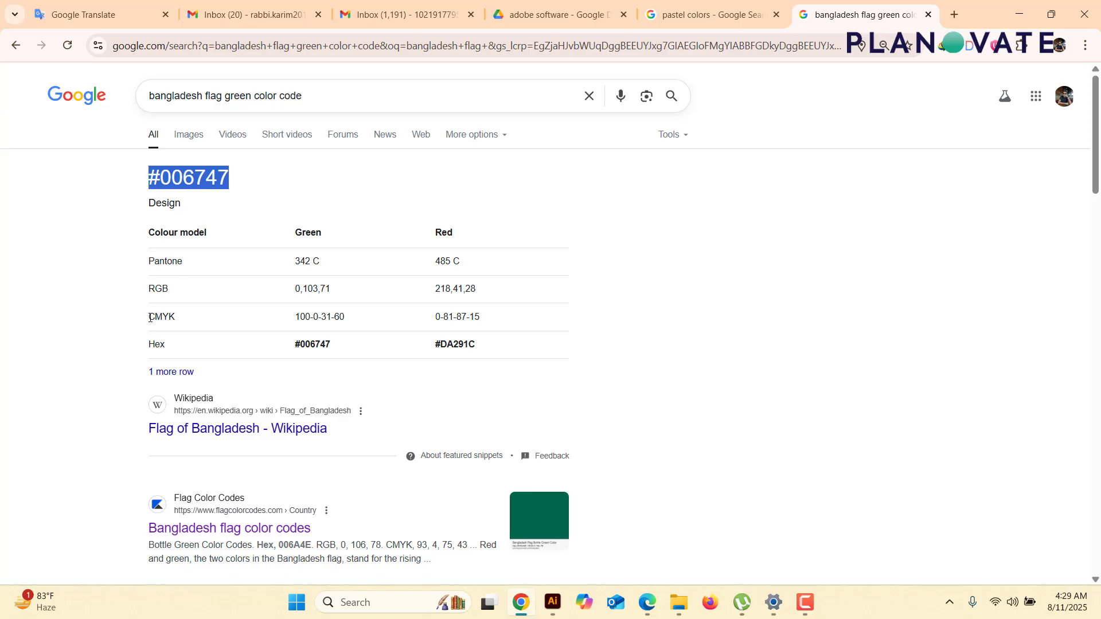
pyautogui.moveTo(150, 317); pyautogui.dragTo(174, 348)
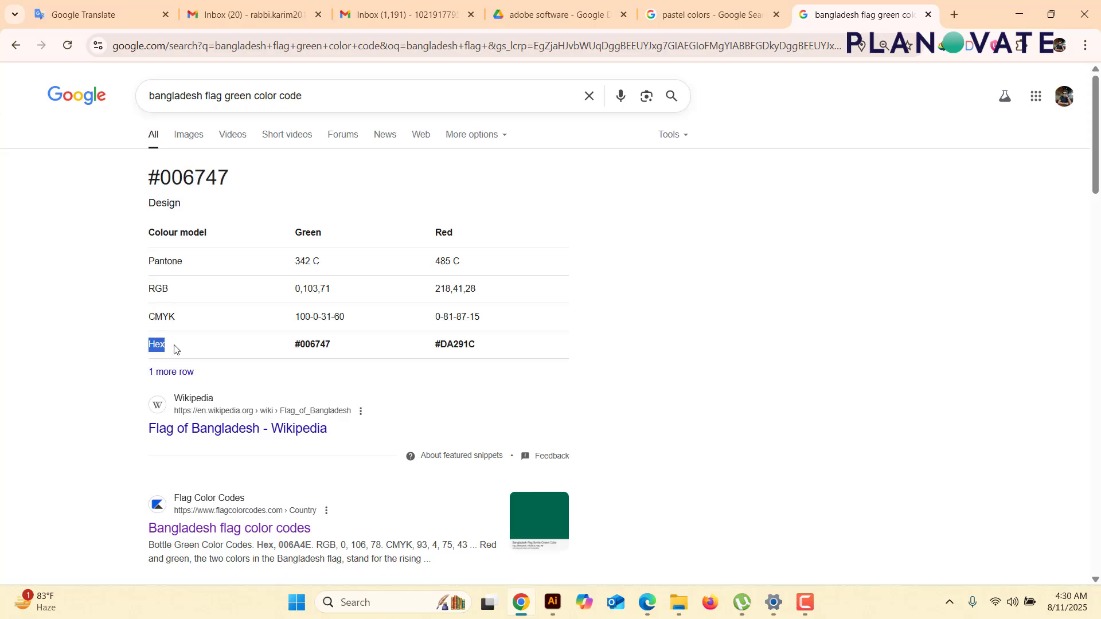
pyautogui.moveTo(149, 290); pyautogui.dragTo(176, 296)
pyautogui.click(155, 291)
pyautogui.moveTo(298, 287); pyautogui.dragTo(197, 323)
pyautogui.click(403, 320)
# Copy the green hex code #006747 from the heading of the search result.
pyautogui.moveTo(231, 181); pyautogui.dragTo(146, 181)
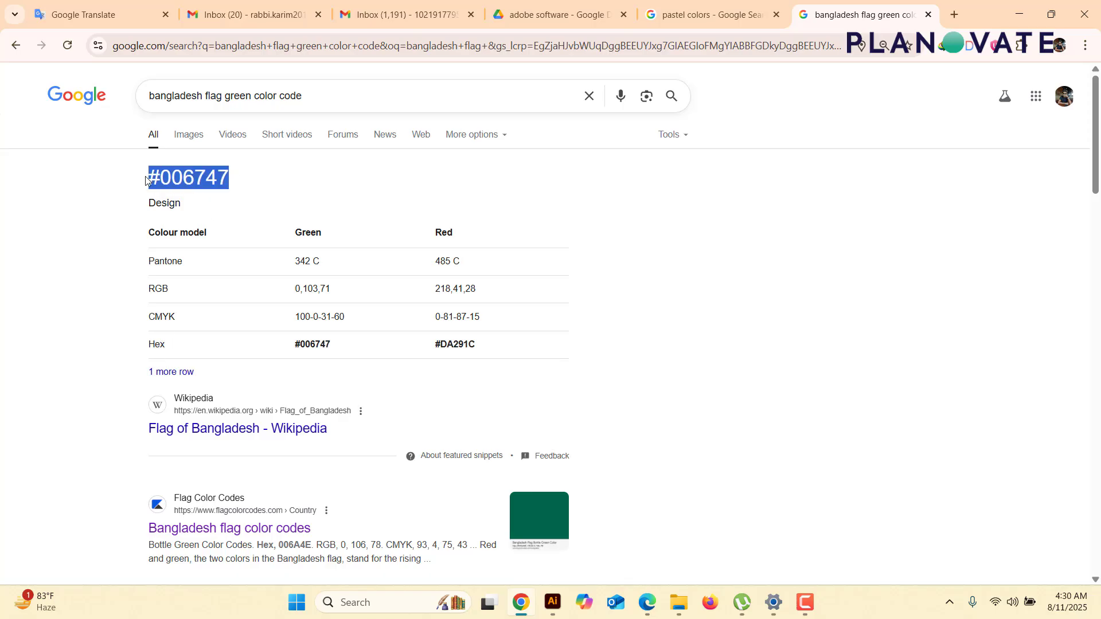
pyautogui.rightClick(163, 178)
pyautogui.click(192, 197)
# Switch to Illustrator and fill the selected first square of the top row with the magenta swatch.
pyautogui.click(554, 604)
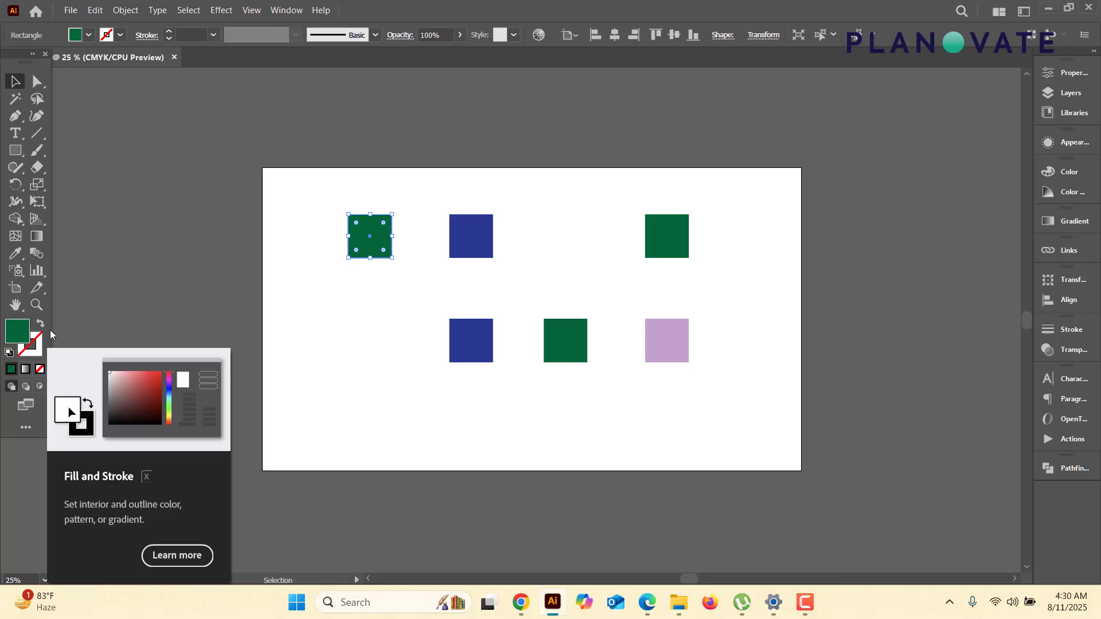
pyautogui.click(89, 35)
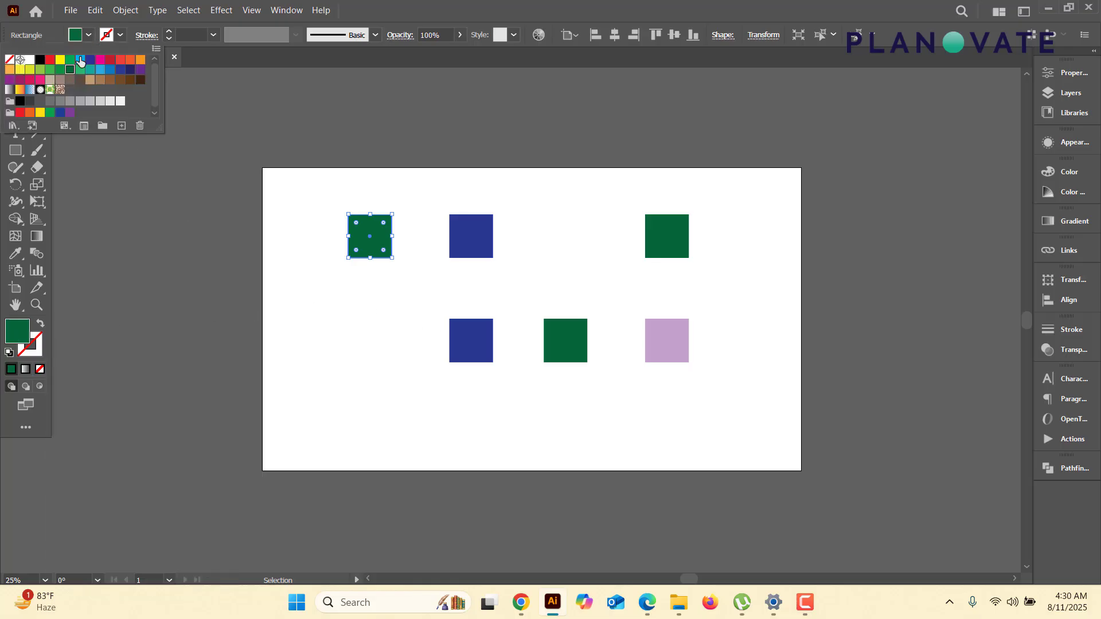
pyautogui.click(100, 59)
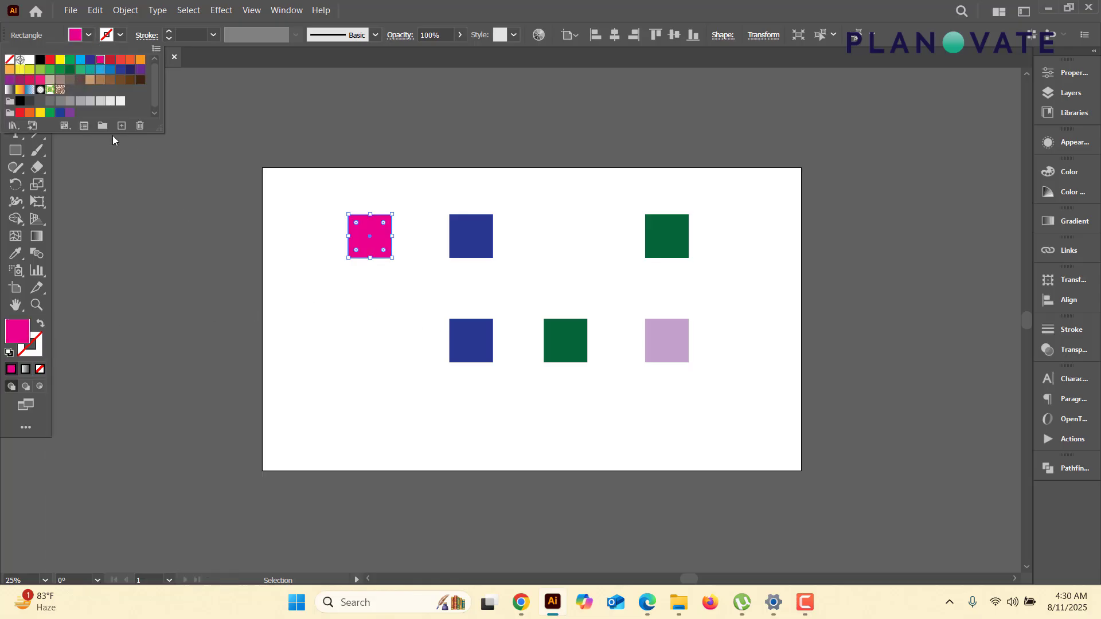
# Set the first square's fill to hex 006747 in the Color Picker, copying the code without the # from Chrome, and deselect the square.
pyautogui.doubleClick(17, 335)
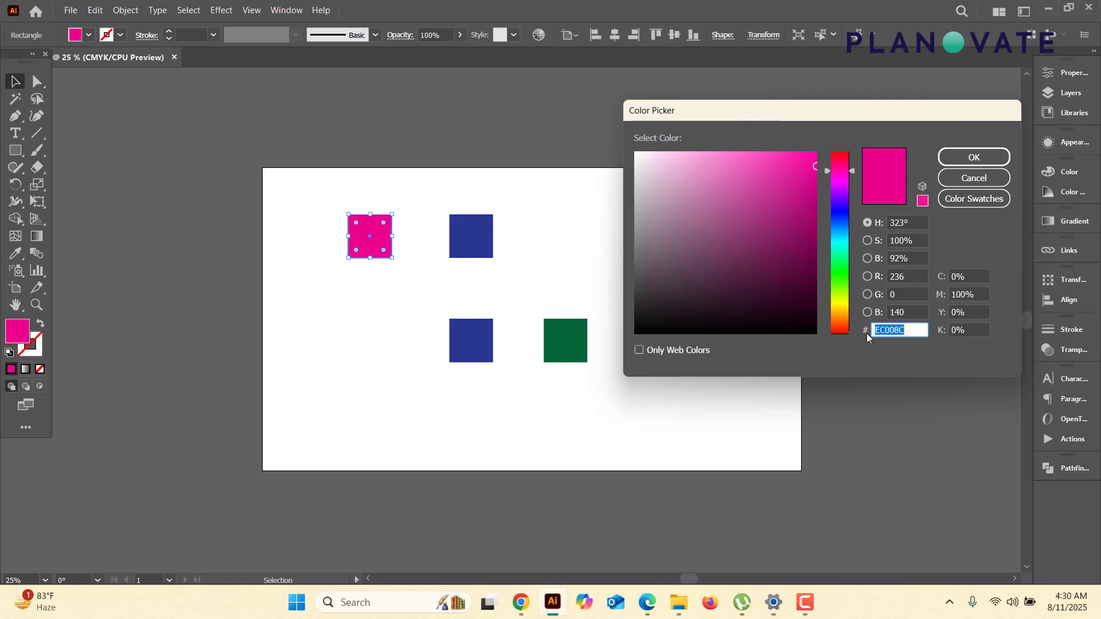
pyautogui.click(523, 607)
pyautogui.click(150, 178)
pyautogui.moveTo(159, 177); pyautogui.dragTo(248, 182)
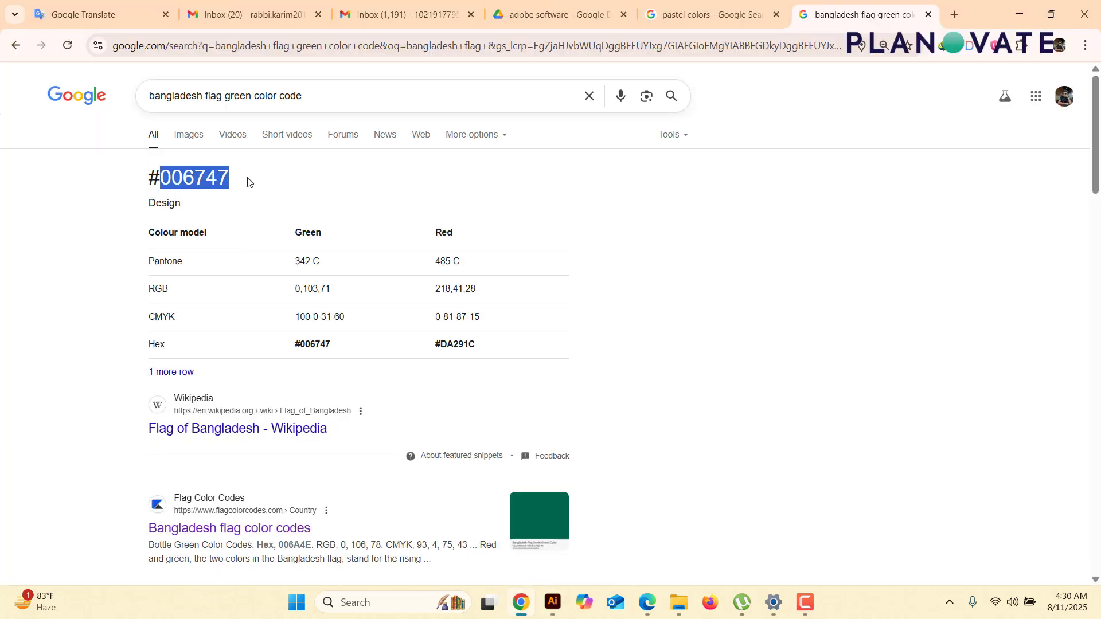
pyautogui.hotkey('ctrl', 'c')
pyautogui.hotkey('alt', 'Tab')
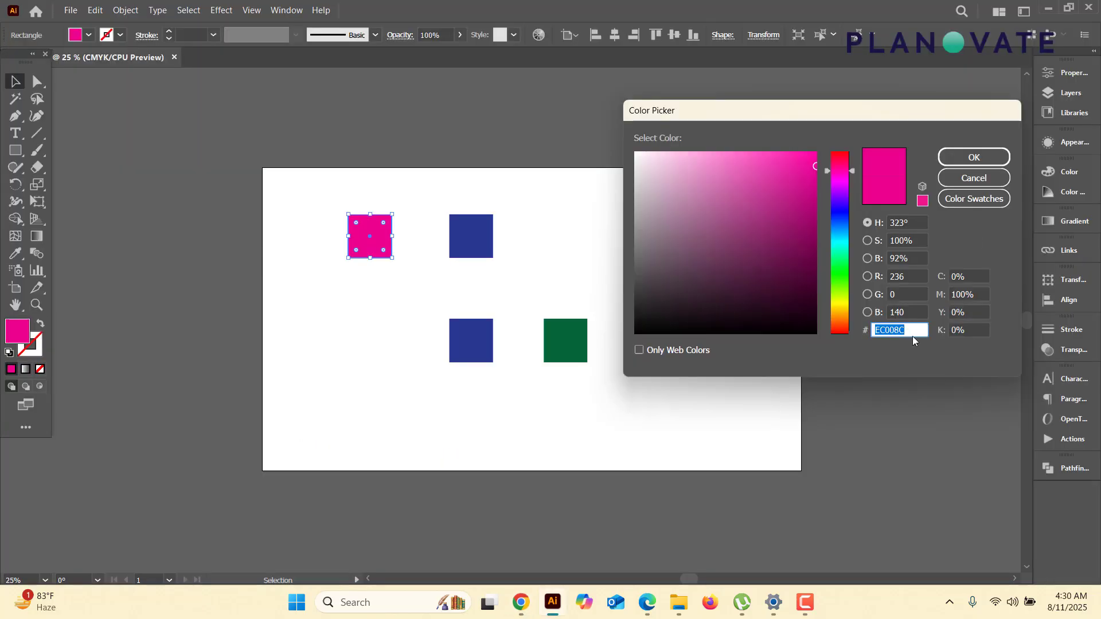
pyautogui.hotkey('ctrl', 'v')
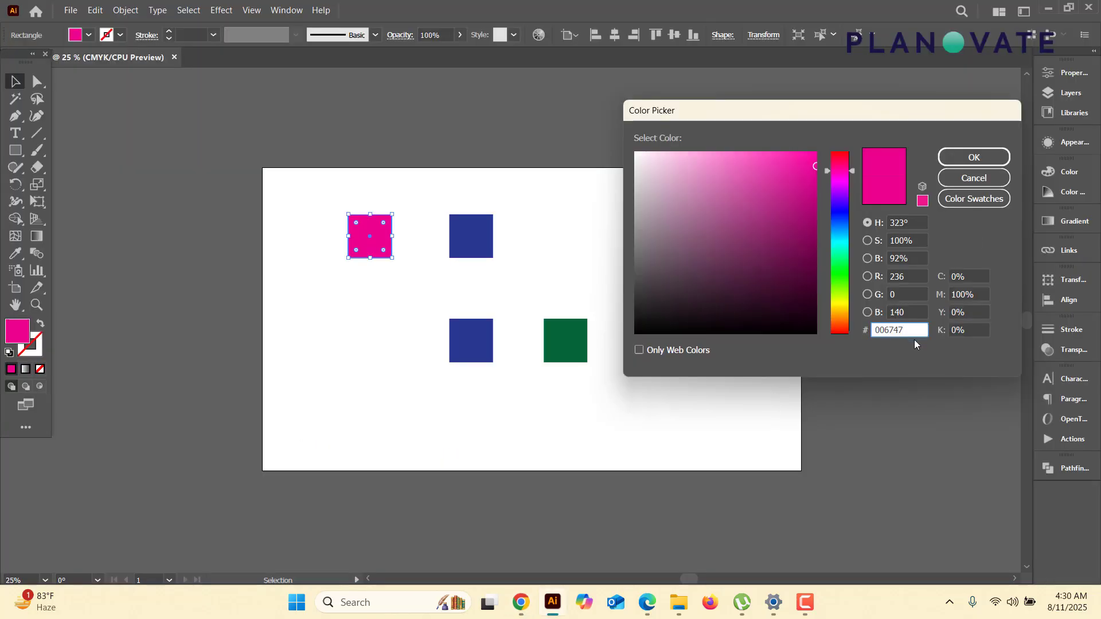
pyautogui.click(974, 159)
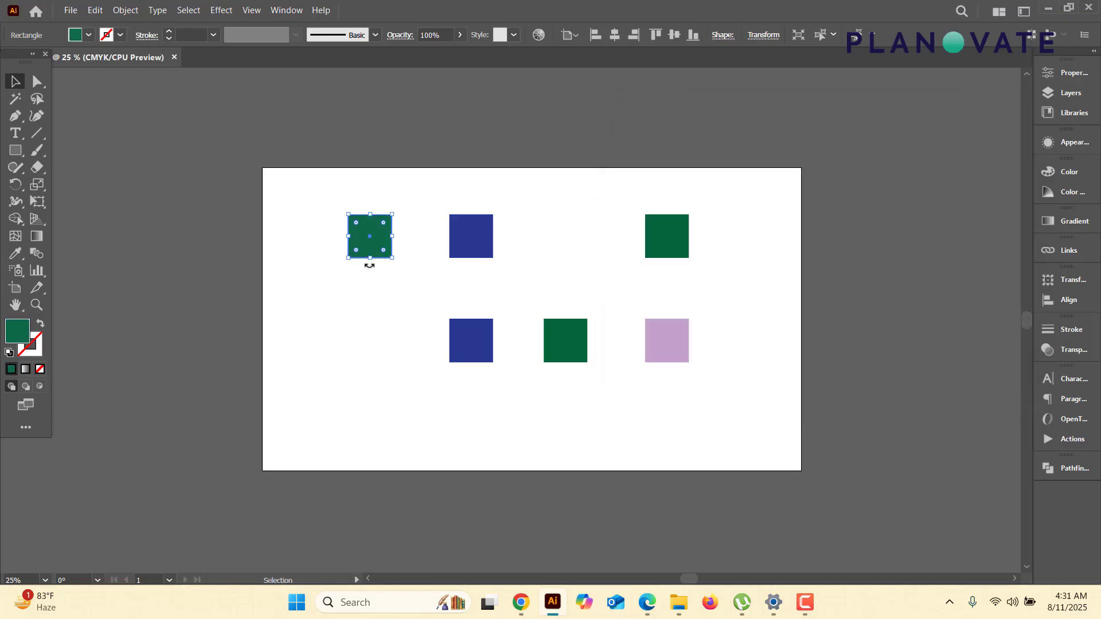
pyautogui.click(375, 303)
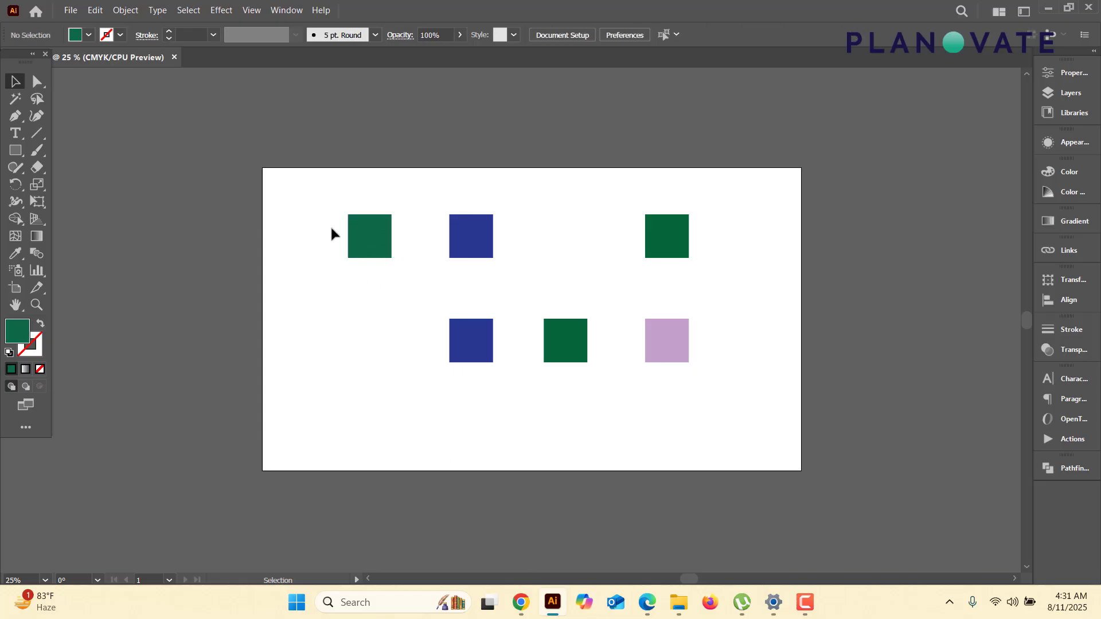
# Select the first square of the top row, then switch to Chrome and examine the CMYK values of the flag's green and red.
pyautogui.moveTo(327, 184); pyautogui.dragTo(414, 303)
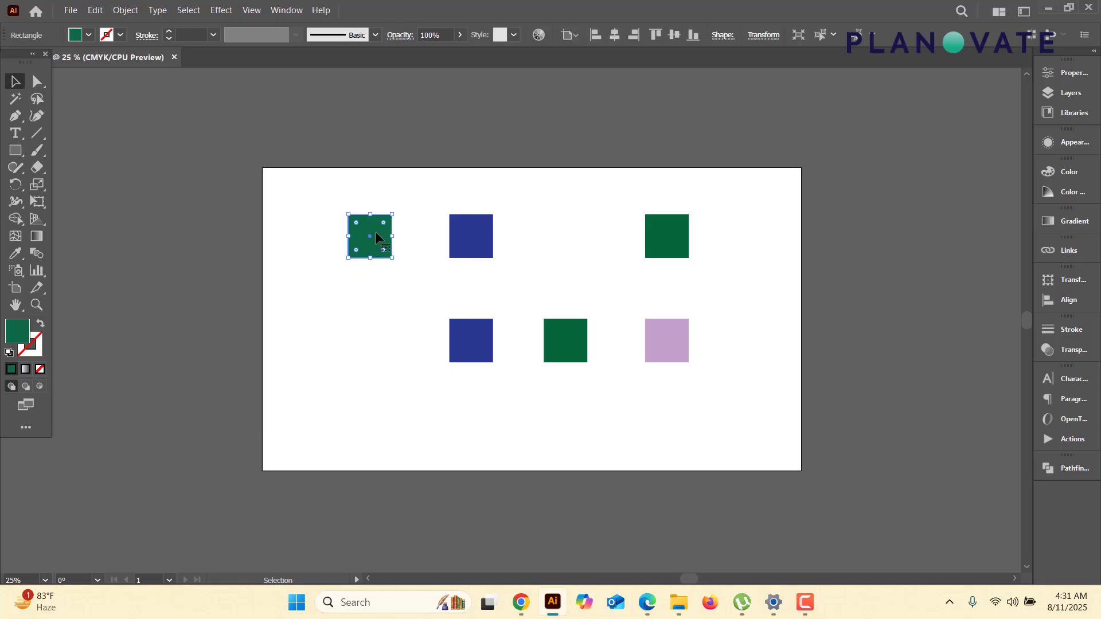
pyautogui.click(526, 605)
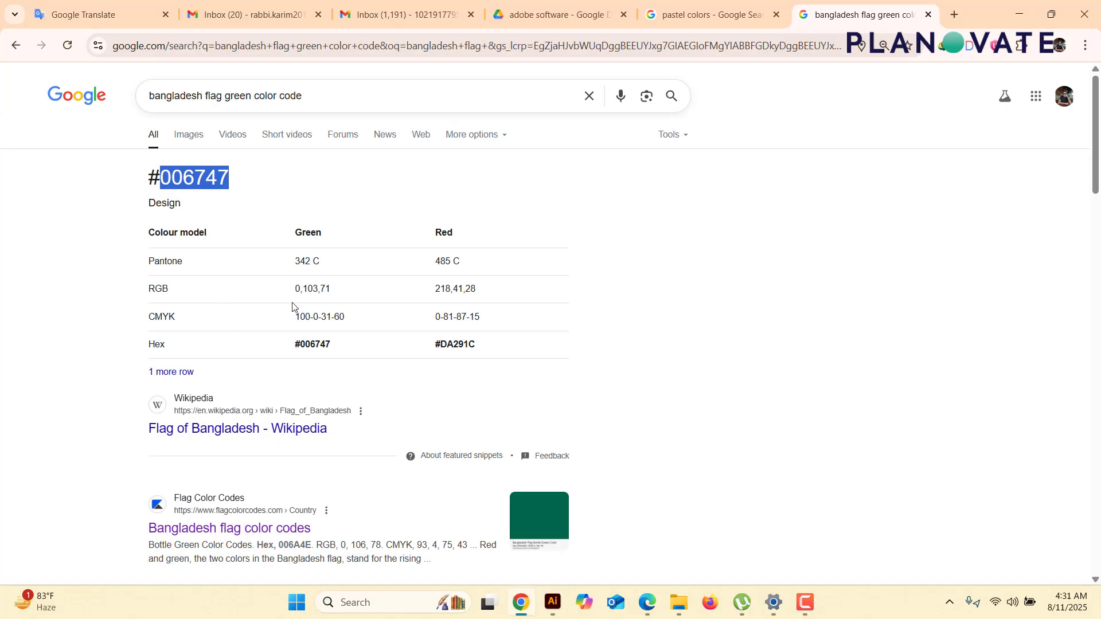
pyautogui.moveTo(297, 319); pyautogui.dragTo(351, 319)
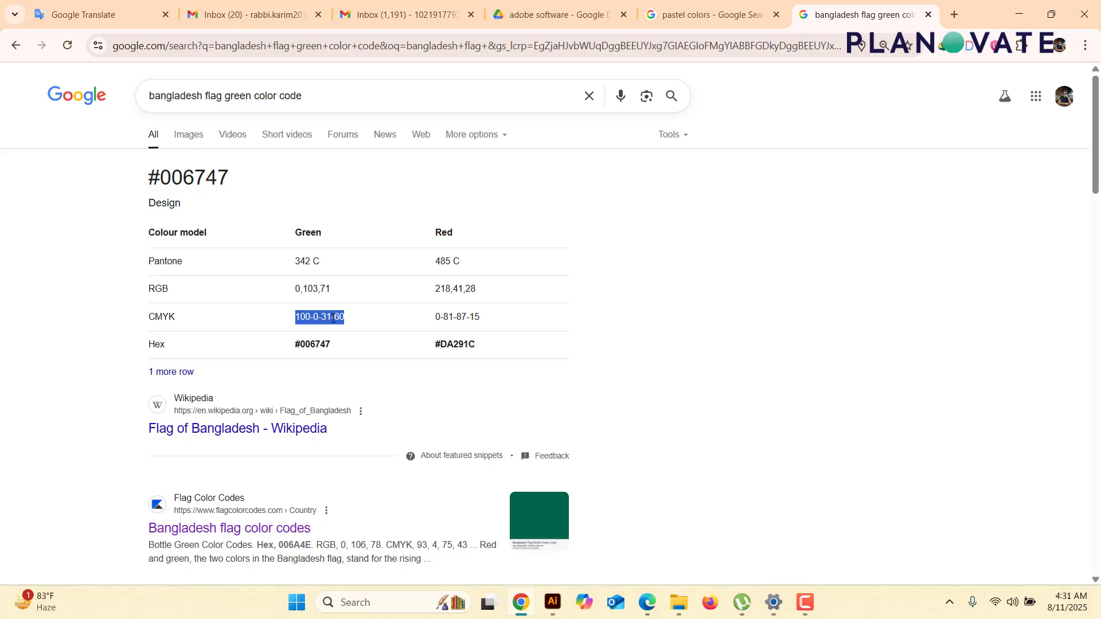
pyautogui.click(298, 314)
pyautogui.moveTo(298, 232); pyautogui.dragTo(338, 240)
pyautogui.moveTo(310, 316); pyautogui.dragTo(369, 302)
pyautogui.moveTo(435, 233); pyautogui.dragTo(457, 239)
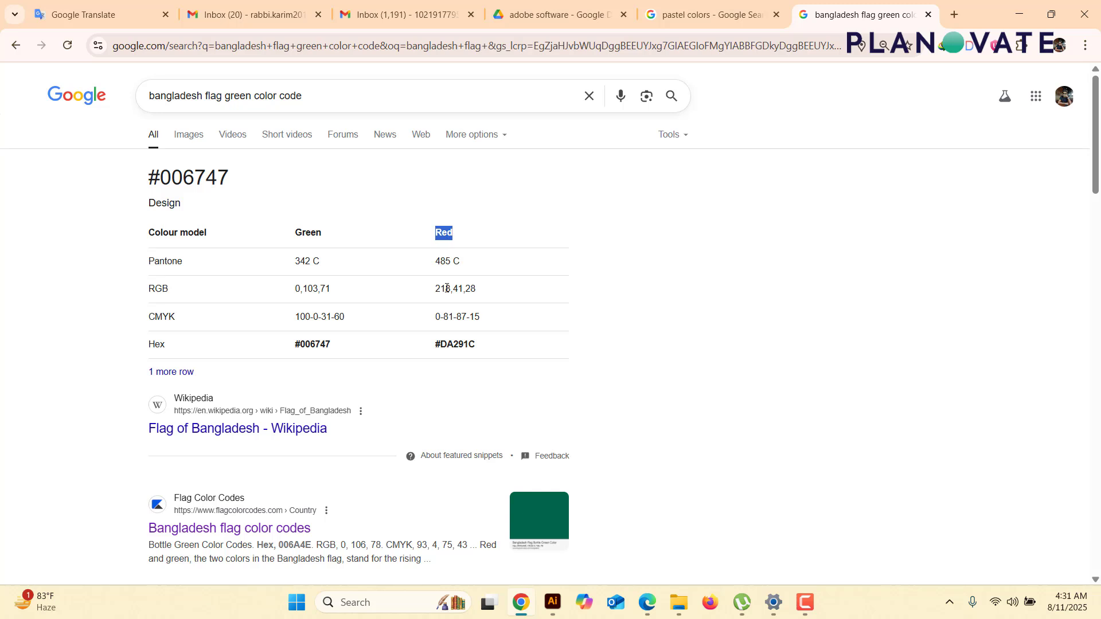
pyautogui.moveTo(434, 317); pyautogui.dragTo(486, 322)
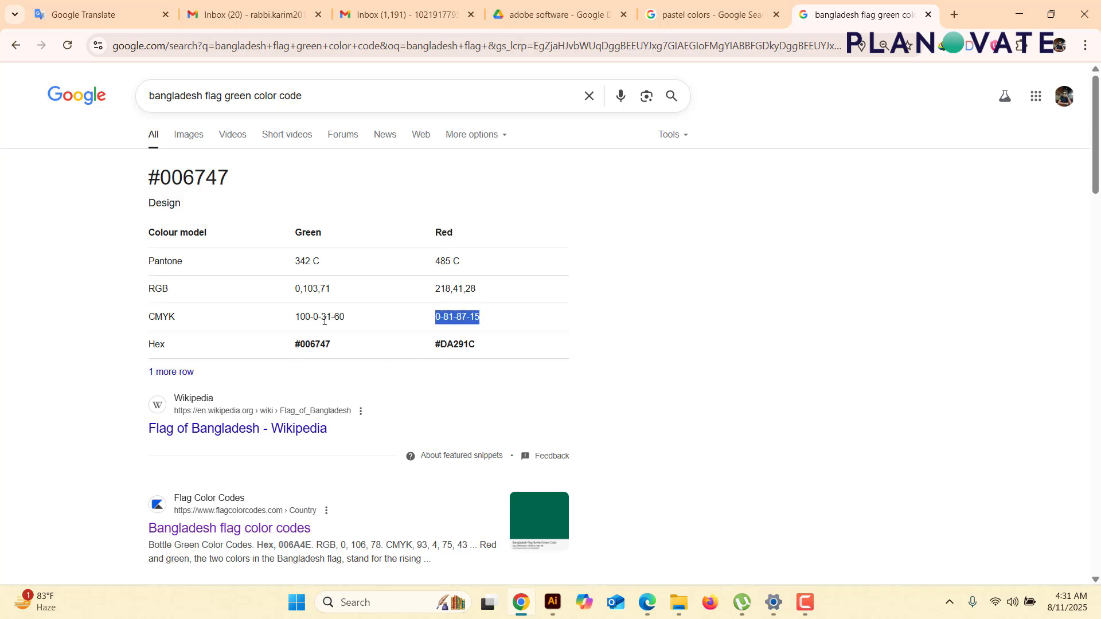
pyautogui.moveTo(291, 319); pyautogui.dragTo(351, 322)
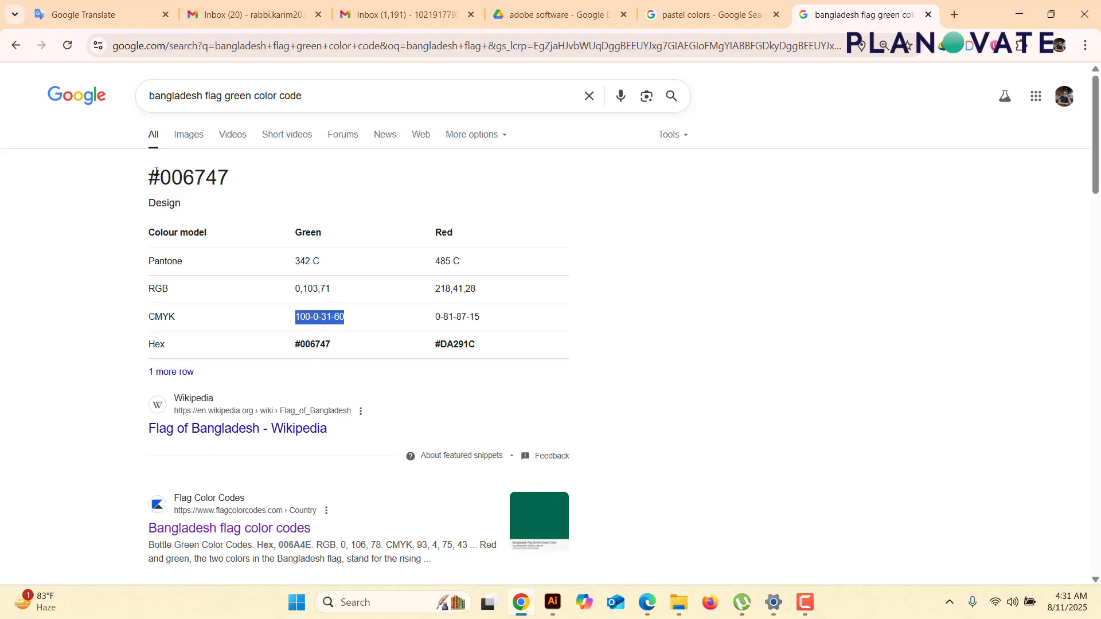
pyautogui.moveTo(155, 172); pyautogui.dragTo(244, 179)
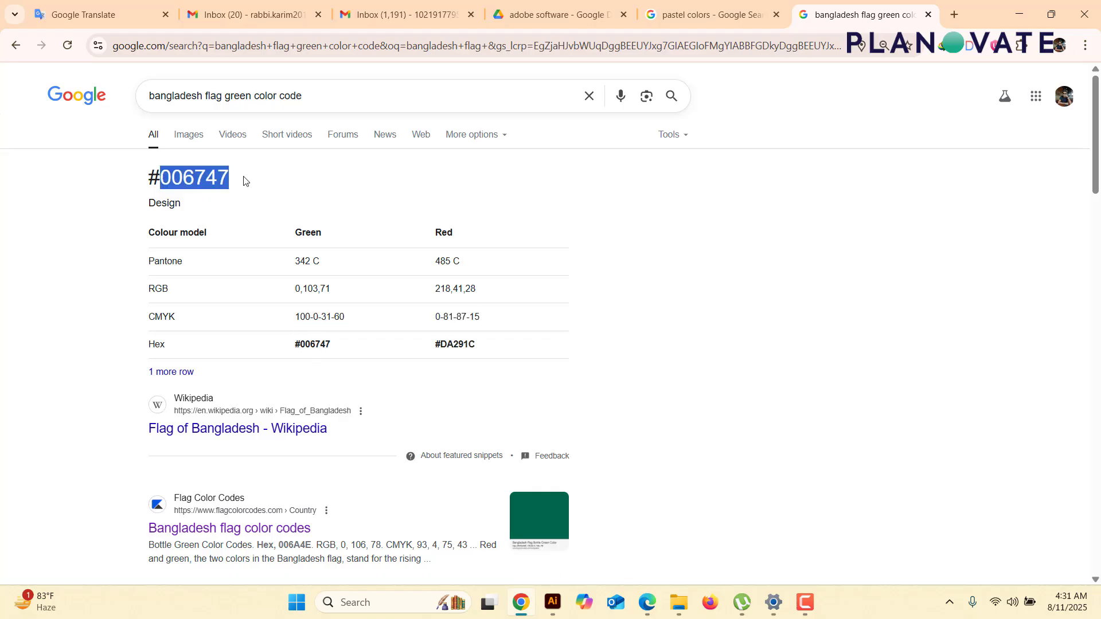
pyautogui.doubleClick(299, 318)
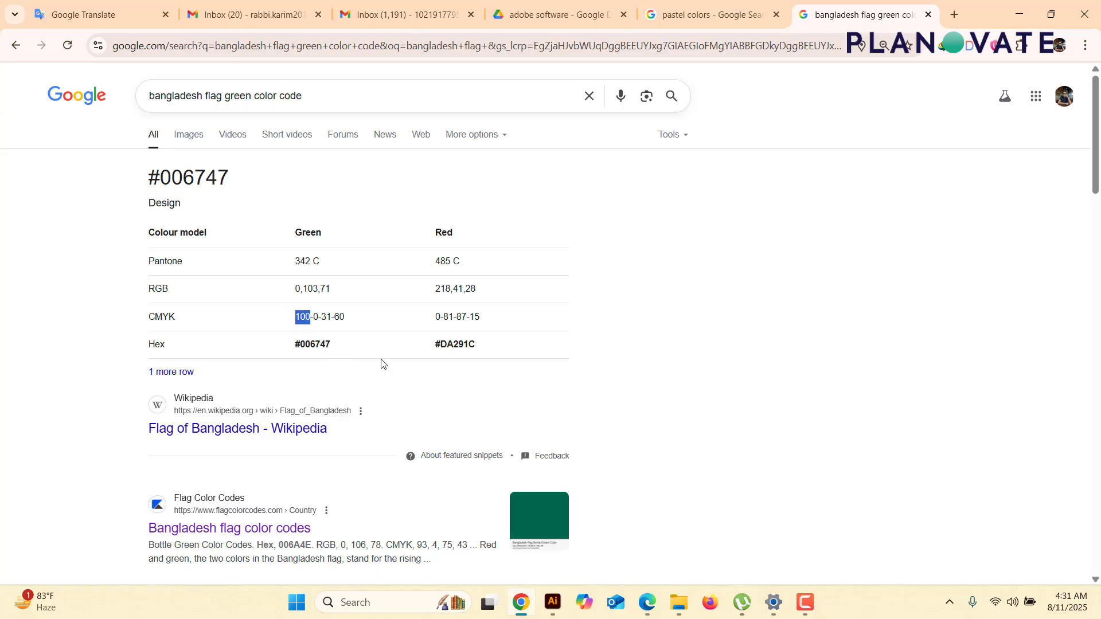
# Switch to Illustrator, fill the selected first square with the yellow swatch, and deselect it.
pyautogui.click(554, 602)
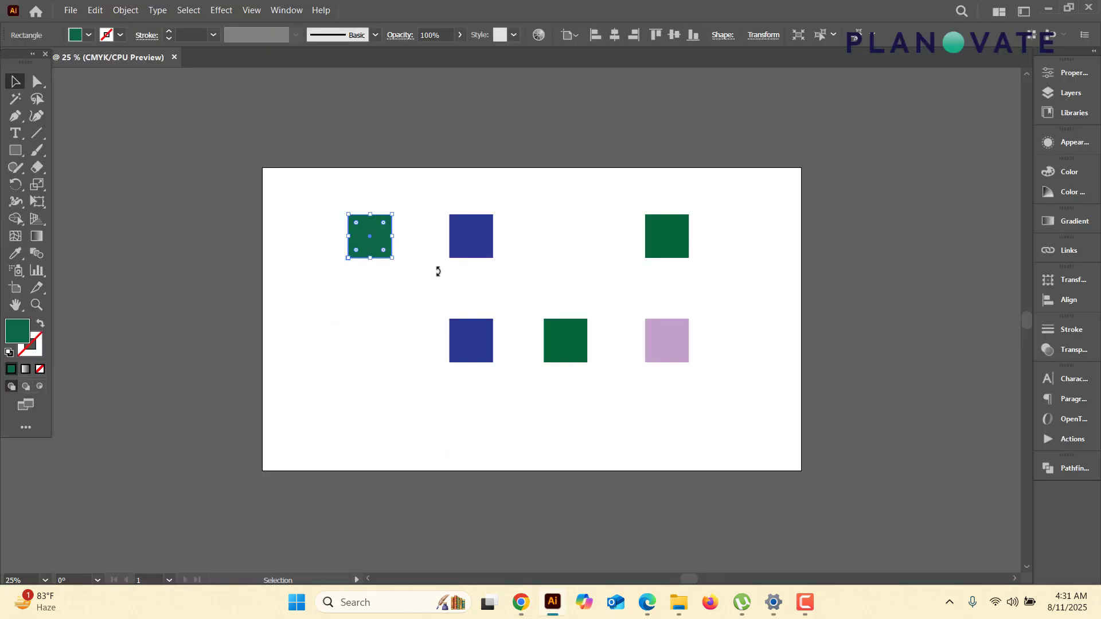
pyautogui.click(89, 35)
pyautogui.click(66, 67)
pyautogui.click(246, 270)
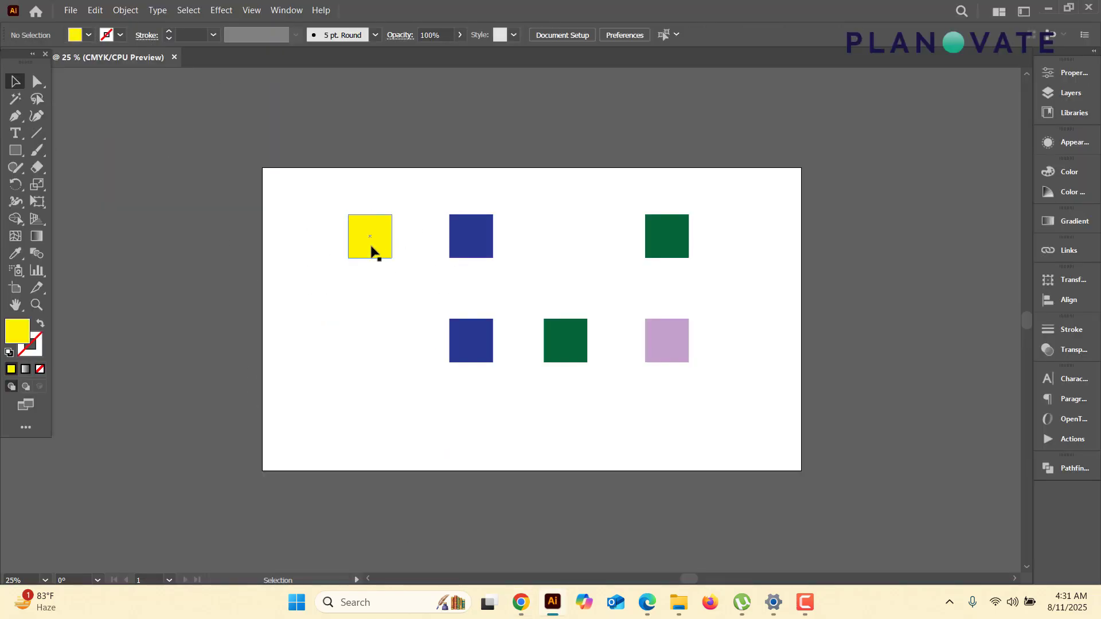
# Select the yellow square and set its fill in the Color Picker to cyan 100%, magenta 0%, yellow 31% and black 60%.
pyautogui.click(373, 247)
pyautogui.doubleClick(11, 331)
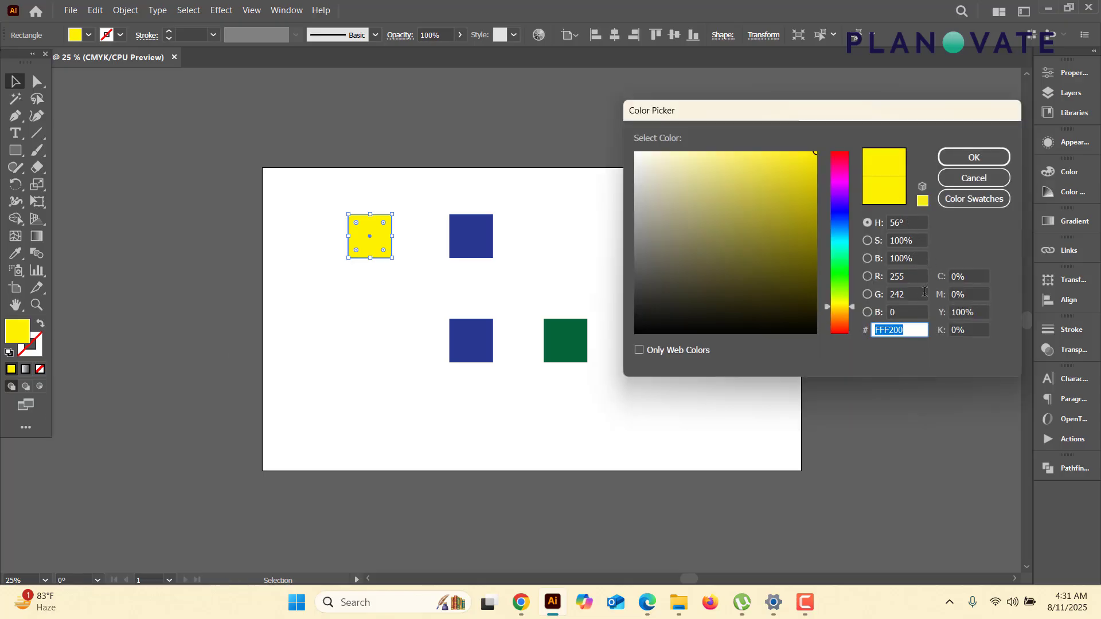
pyautogui.moveTo(957, 275); pyautogui.dragTo(939, 278)
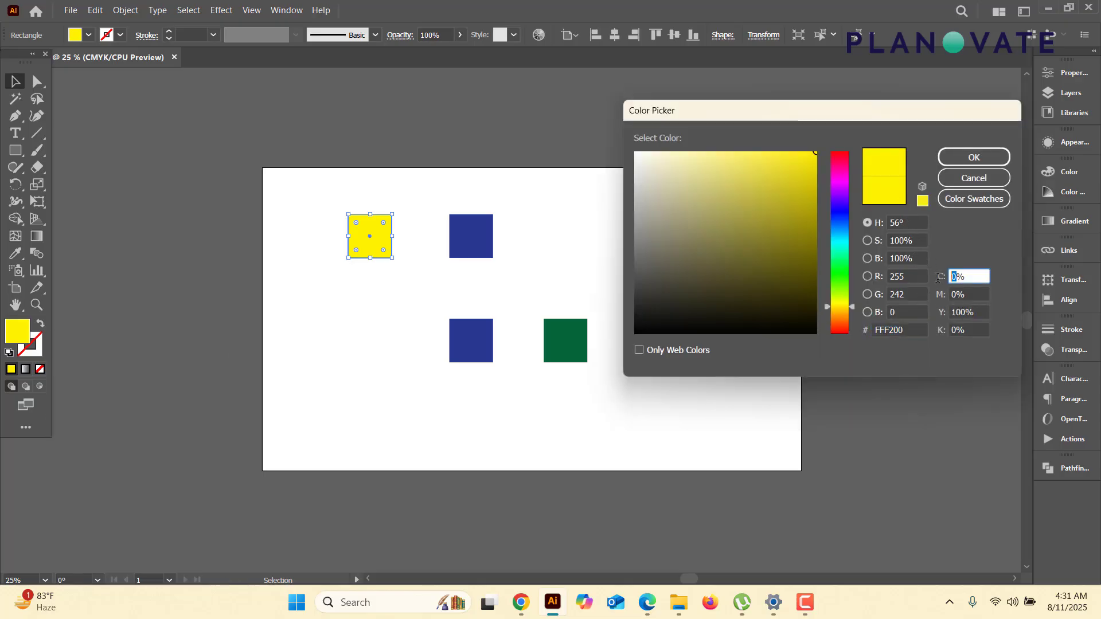
pyautogui.write('100')
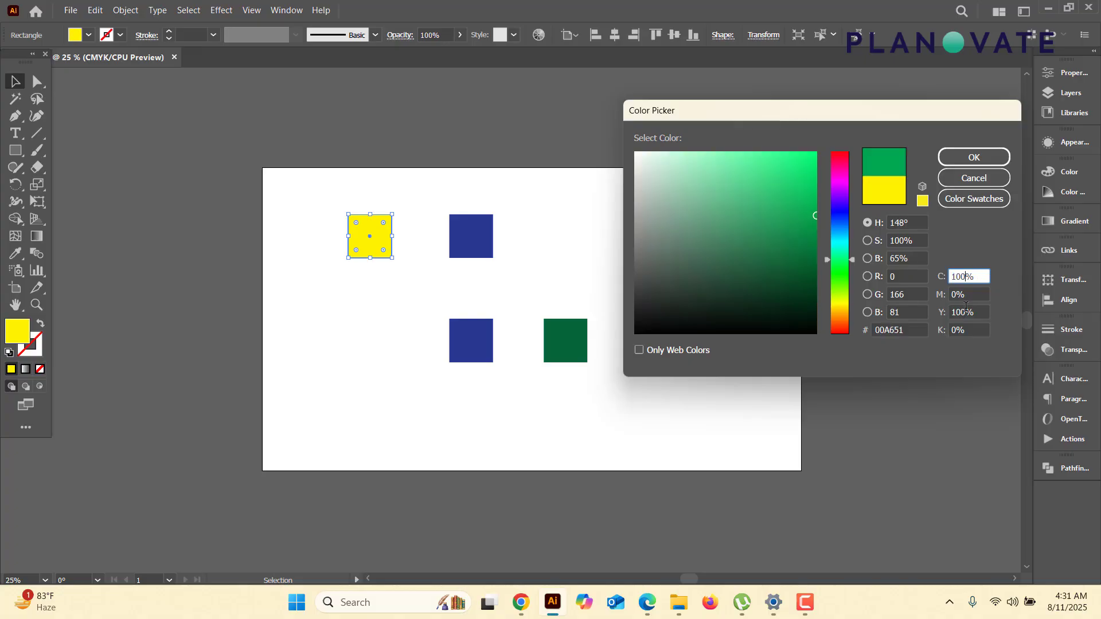
pyautogui.click(956, 292)
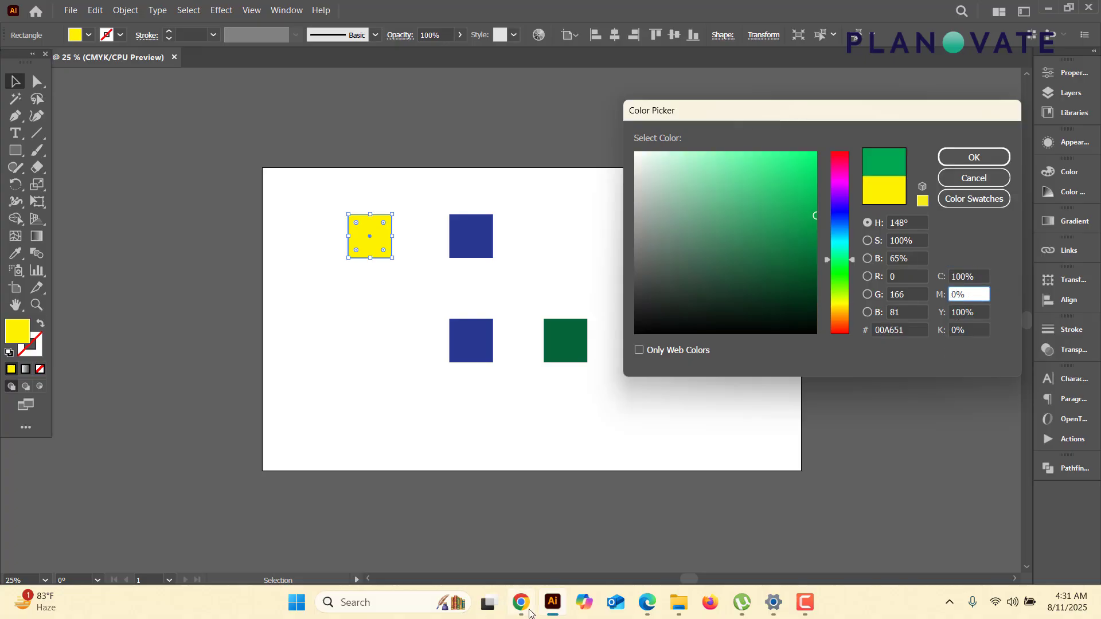
pyautogui.moveTo(530, 613)
pyautogui.moveTo(529, 549)
pyautogui.doubleClick(967, 313)
pyautogui.write('31')
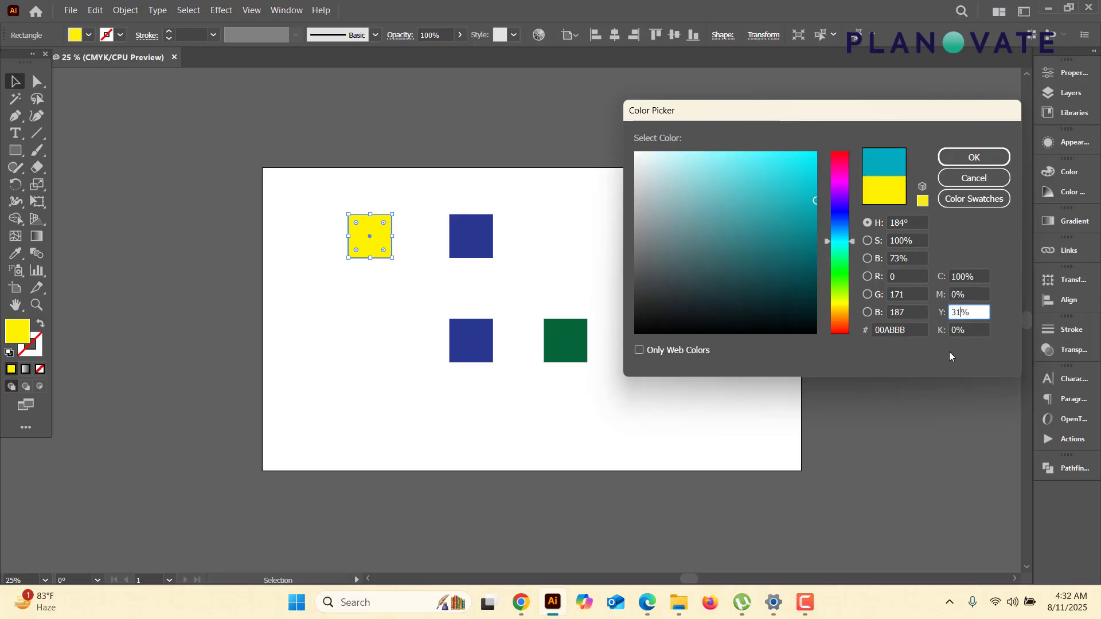
pyautogui.doubleClick(955, 331)
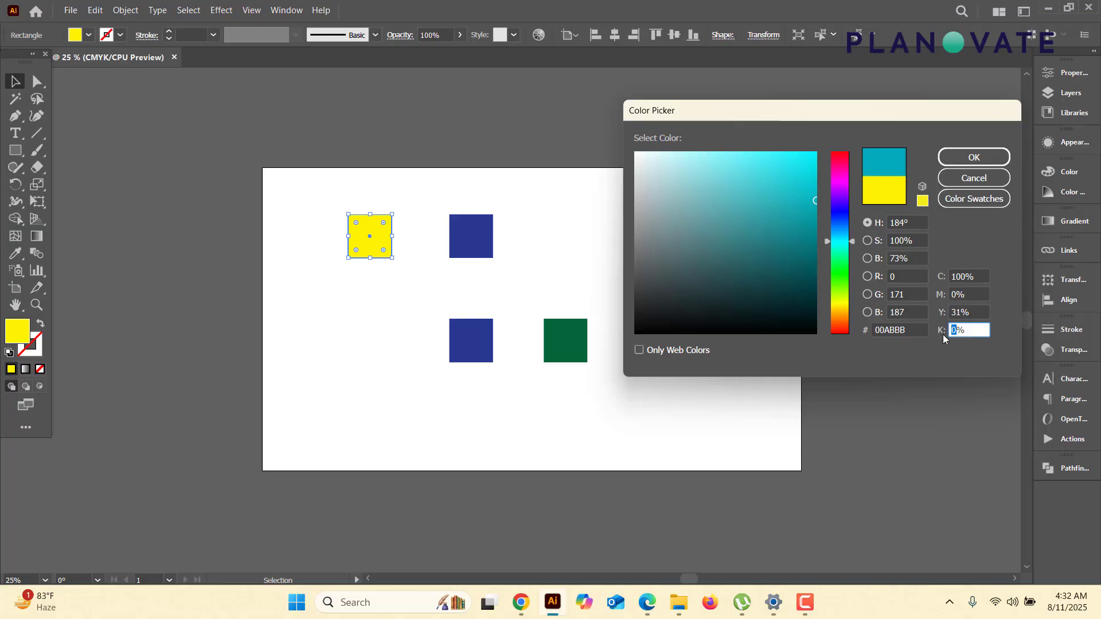
pyautogui.write('60')
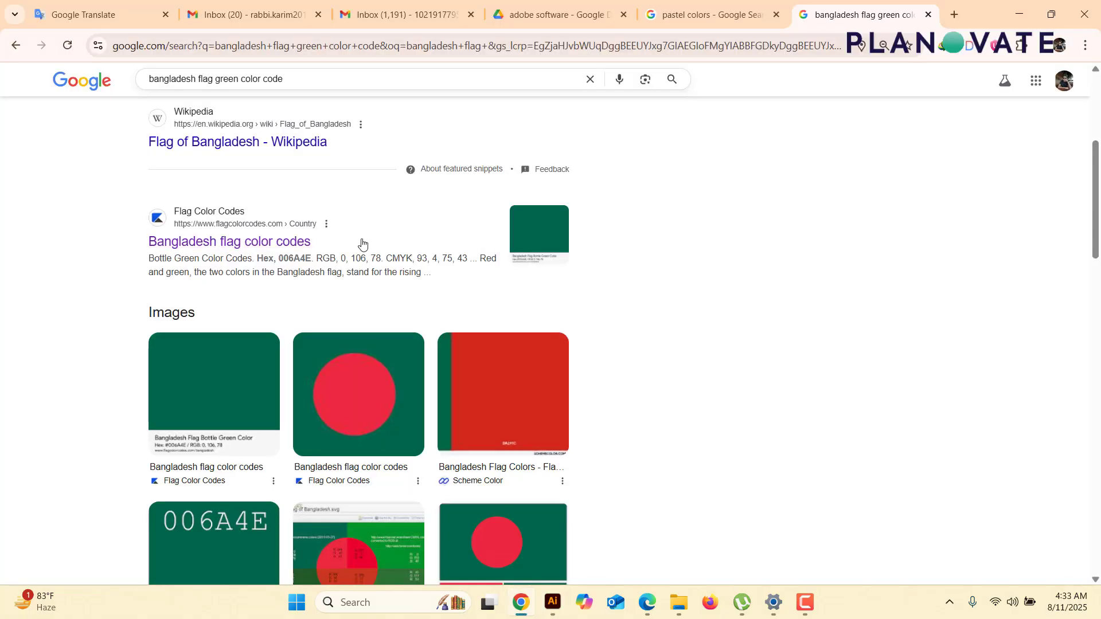
# Open the Flag Color Codes page for Bangladesh in Chrome and copy the red hex code F42A41.
pyautogui.click(534, 236)
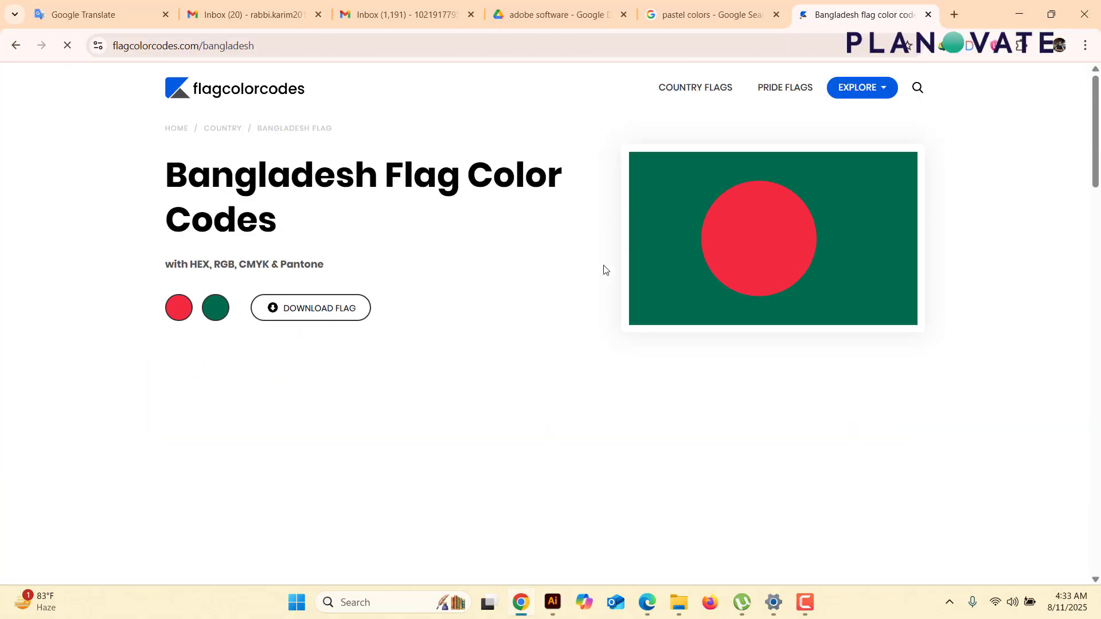
pyautogui.scroll(-3, 524, 339)
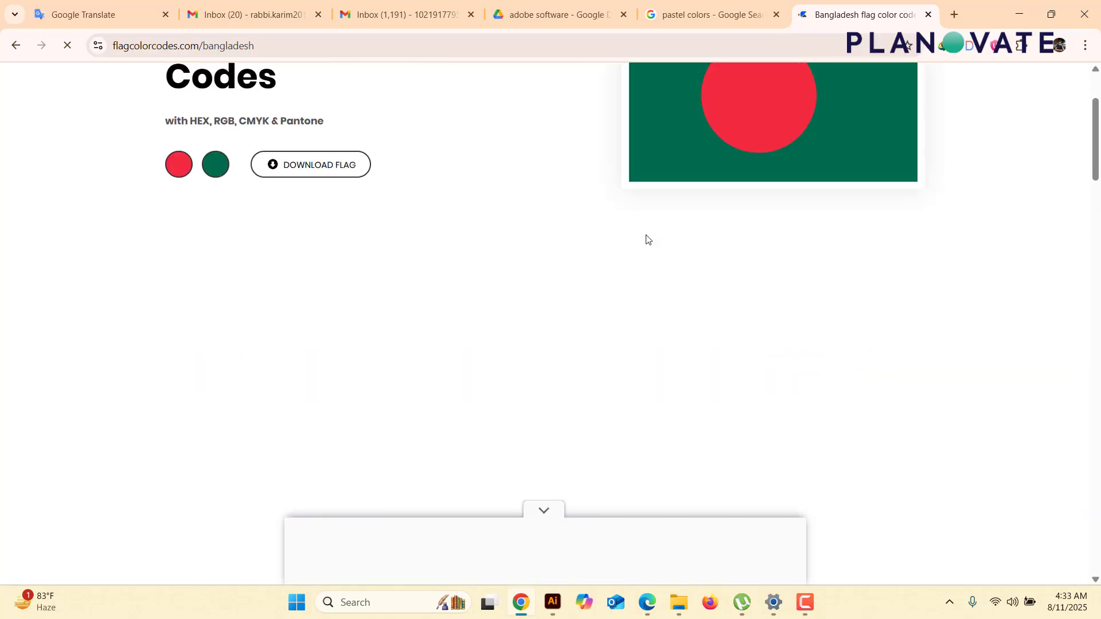
pyautogui.scroll(-10, 646, 240)
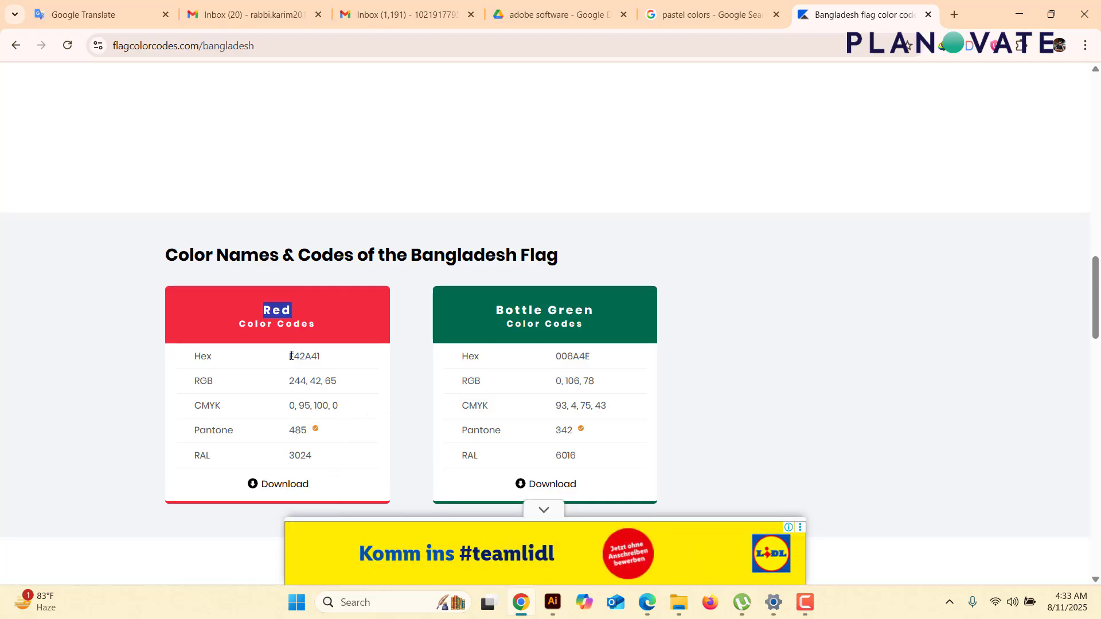
pyautogui.moveTo(291, 356); pyautogui.dragTo(317, 361)
pyautogui.hotkey('ctrl', 'c')
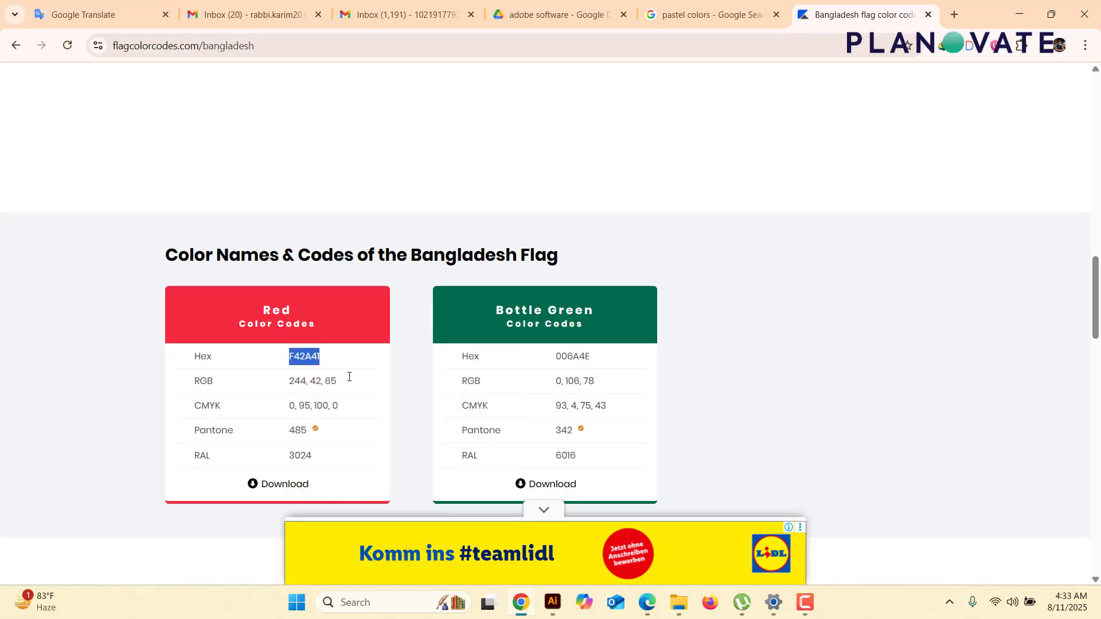
# Switch to Illustrator, set the selected first square's fill to hex F42A41 in the Color Picker, and deselect it.
pyautogui.hotkey('alt', 'Tab')
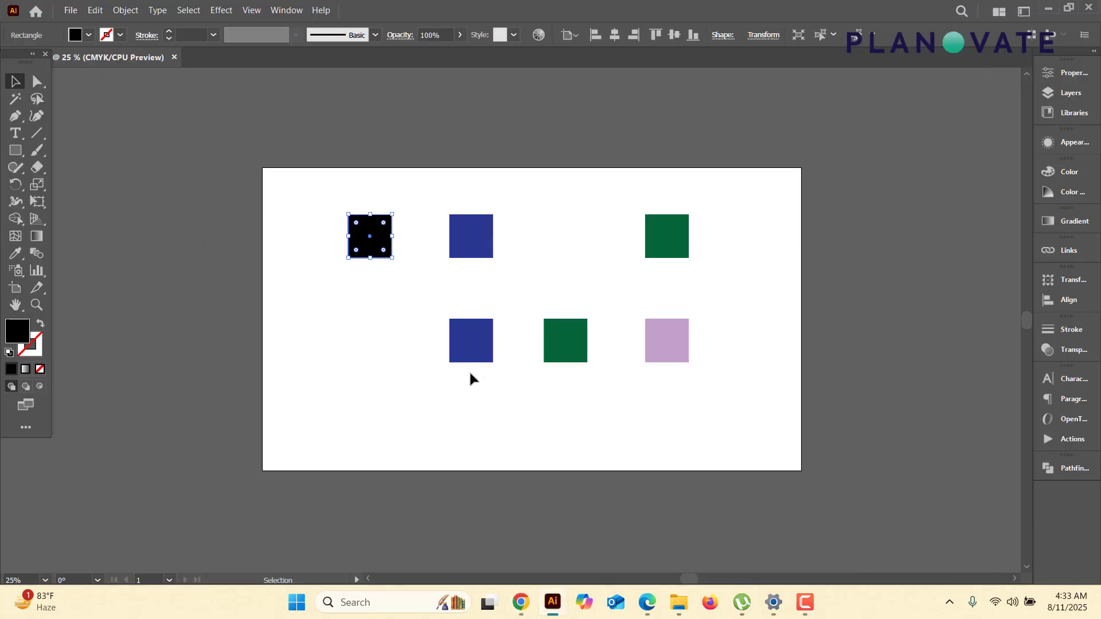
pyautogui.doubleClick(22, 336)
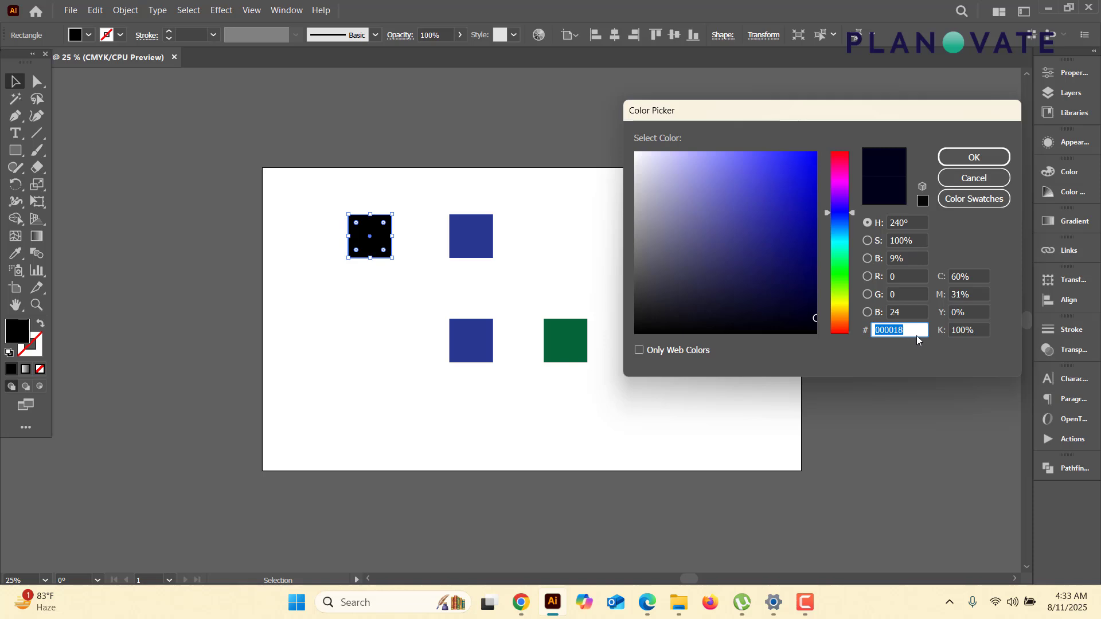
pyautogui.hotkey('ctrl', 'v')
pyautogui.click(973, 164)
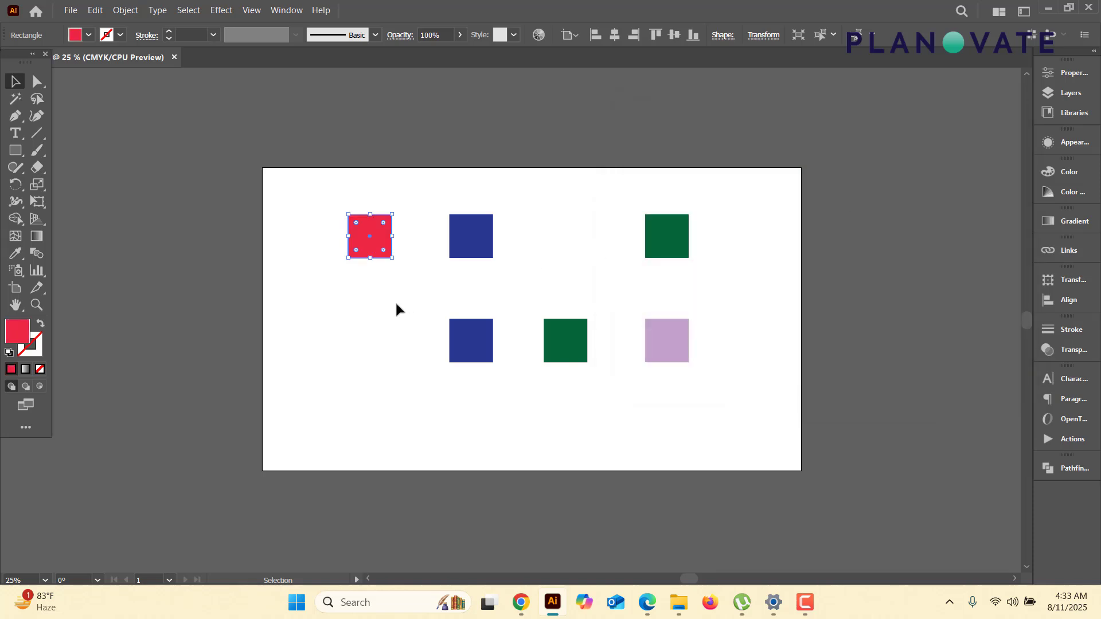
pyautogui.click(370, 285)
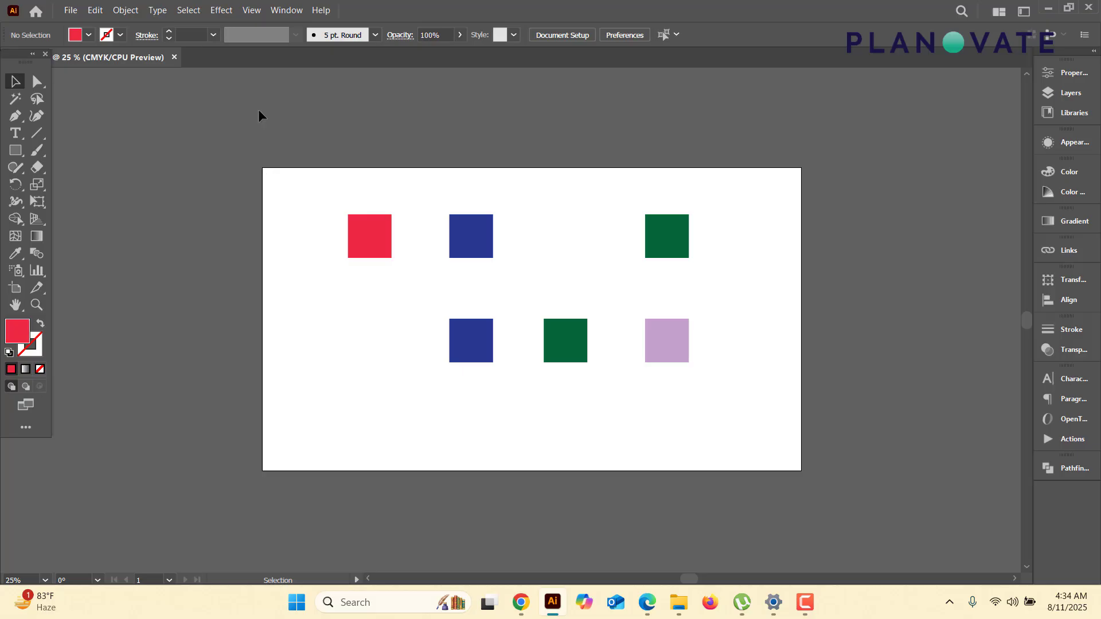
# Delete all the squares and draw a diagonal line sloping down to the right across the artboard with the Line Segment Tool.
pyautogui.moveTo(297, 189); pyautogui.dragTo(725, 417)
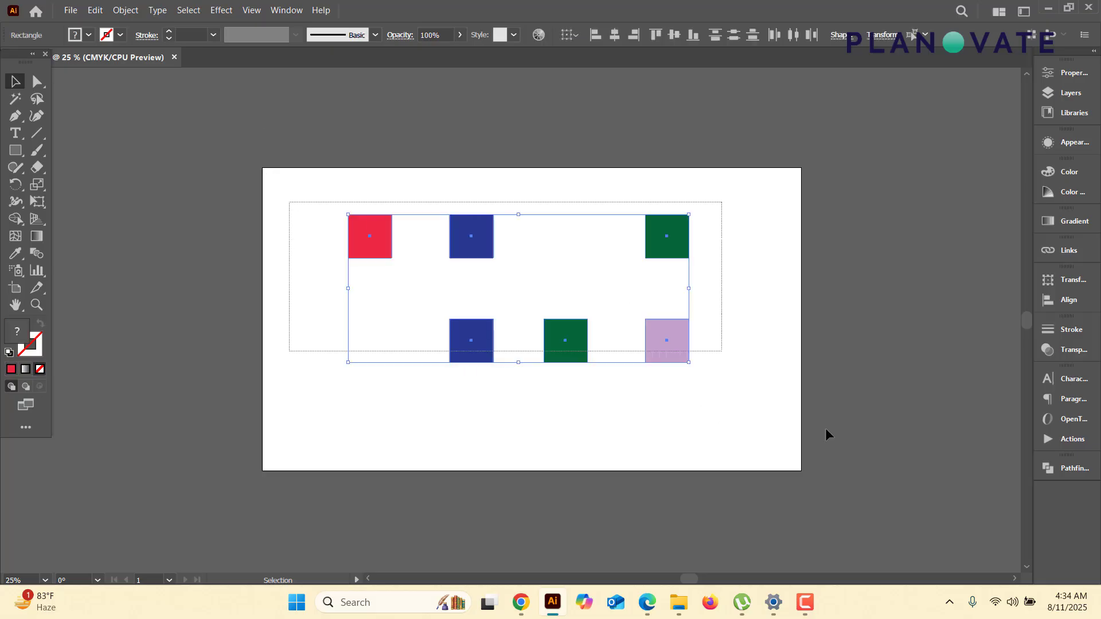
pyautogui.press('Delete')
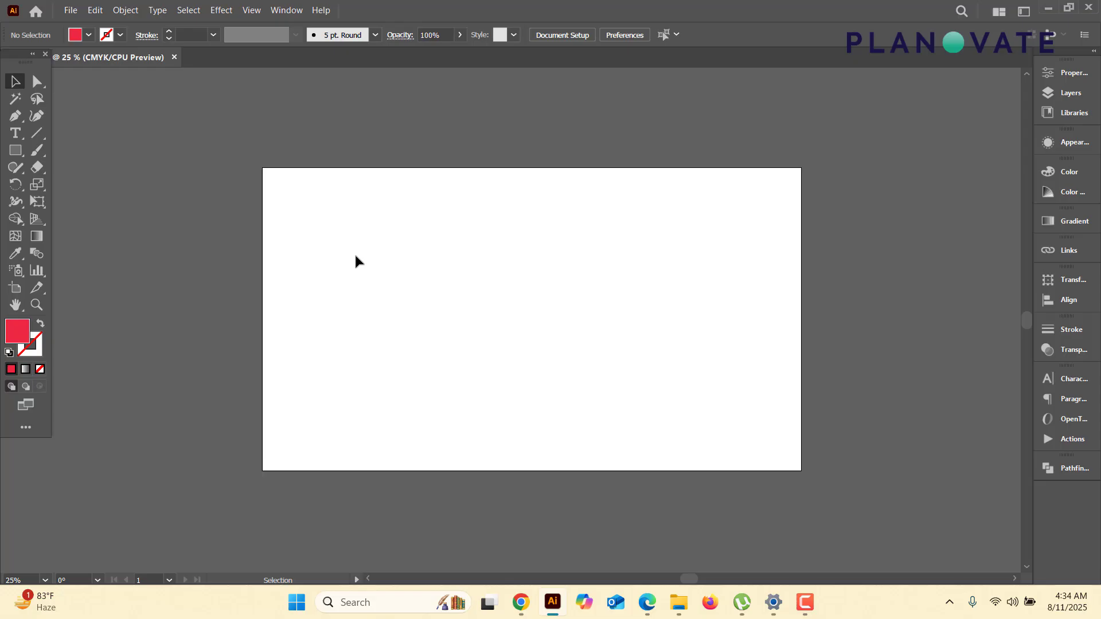
pyautogui.click(37, 133)
pyautogui.click(37, 134)
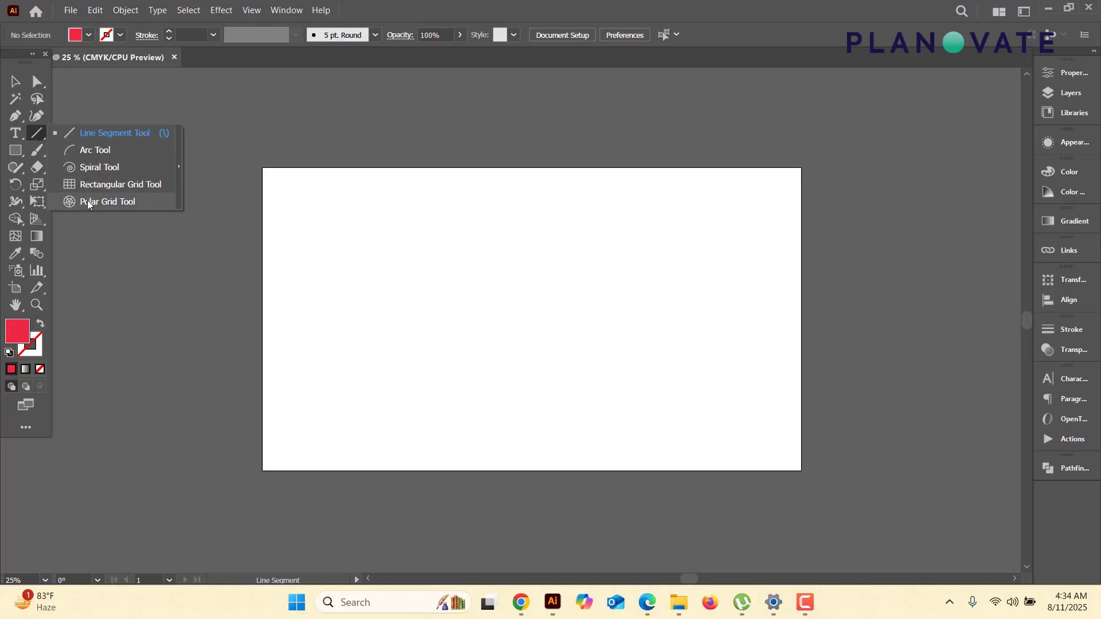
pyautogui.click(99, 137)
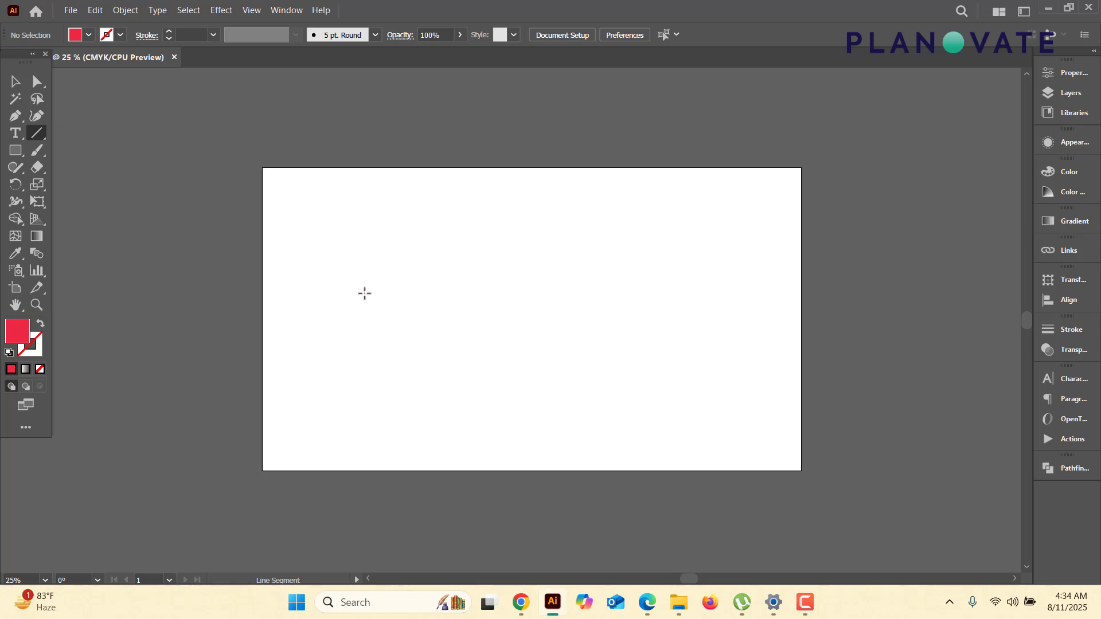
pyautogui.moveTo(355, 289)
pyautogui.mouseDown()
pyautogui.moveTo(711, 312)
pyautogui.moveTo(703, 193)
pyautogui.moveTo(663, 400)
pyautogui.moveTo(700, 295)
pyautogui.moveTo(682, 423)
pyautogui.mouseUp()
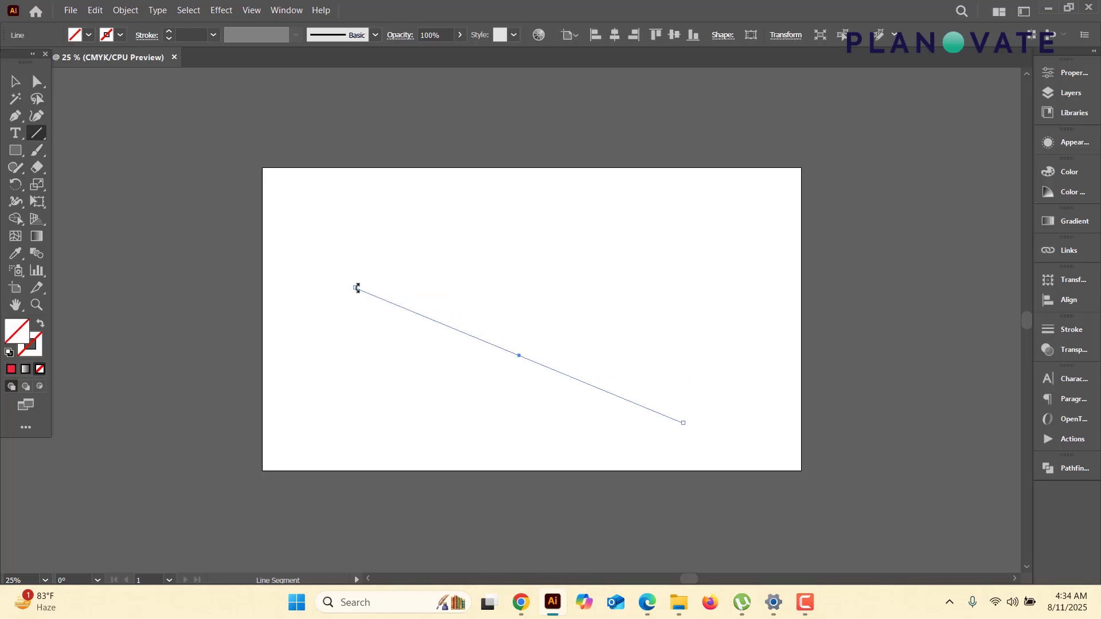
# Set the diagonal line's stroke weight to 20 pt.
pyautogui.click(169, 33)
pyautogui.click(169, 33)
pyautogui.click(168, 34)
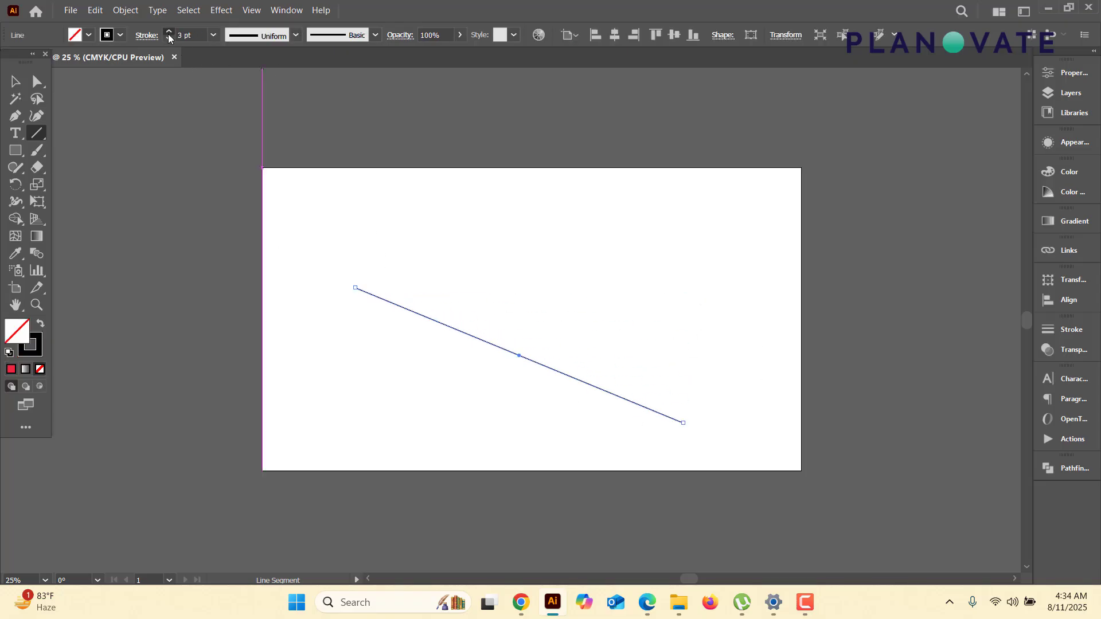
pyautogui.click(169, 34)
pyautogui.click(169, 34)
pyautogui.click(169, 33)
pyautogui.click(169, 34)
pyautogui.click(169, 34)
pyautogui.click(168, 33)
pyautogui.click(168, 34)
pyautogui.click(168, 33)
pyautogui.click(168, 33)
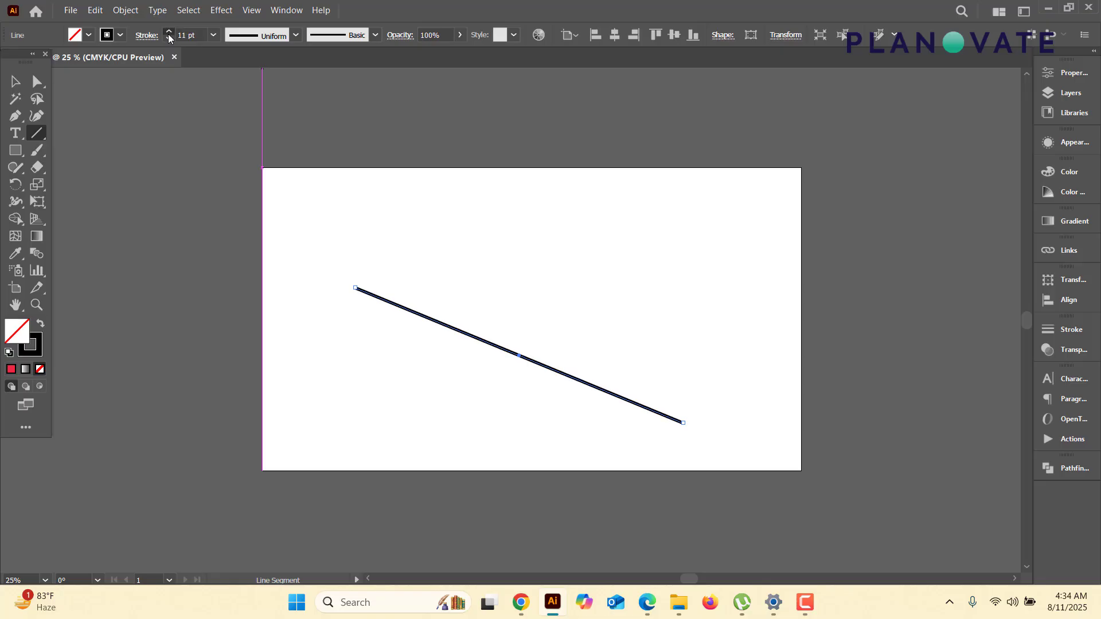
pyautogui.click(168, 34)
pyautogui.click(168, 33)
pyautogui.click(168, 34)
pyautogui.click(169, 33)
pyautogui.click(169, 33)
pyautogui.click(168, 33)
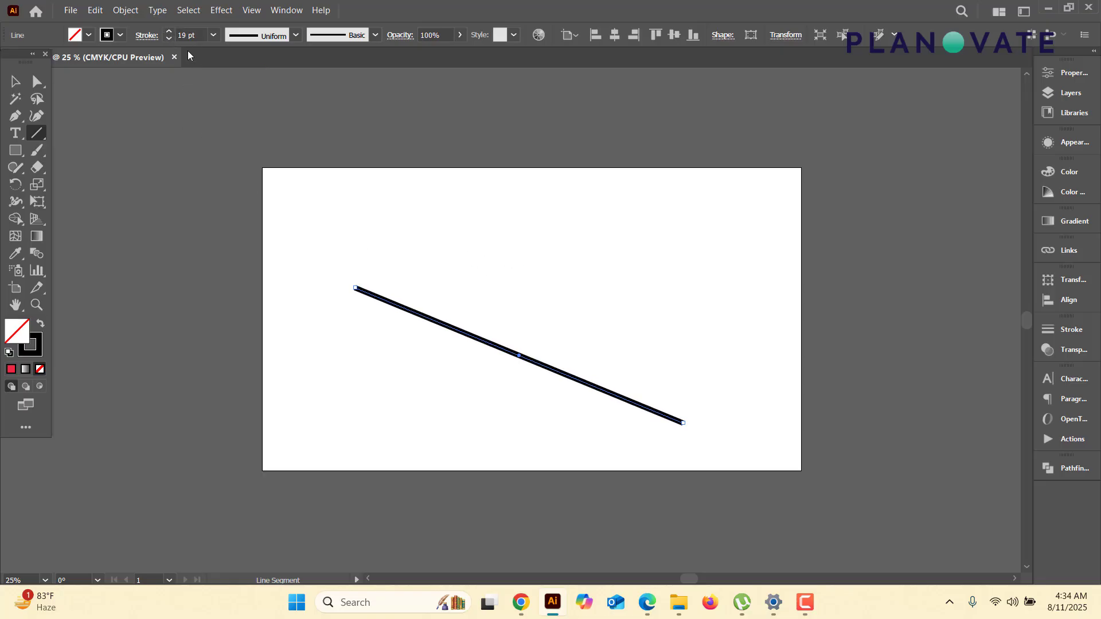
pyautogui.click(169, 33)
# Try a yellow fill on the diagonal line and set its fill back to none.
pyautogui.click(89, 35)
pyautogui.click(60, 65)
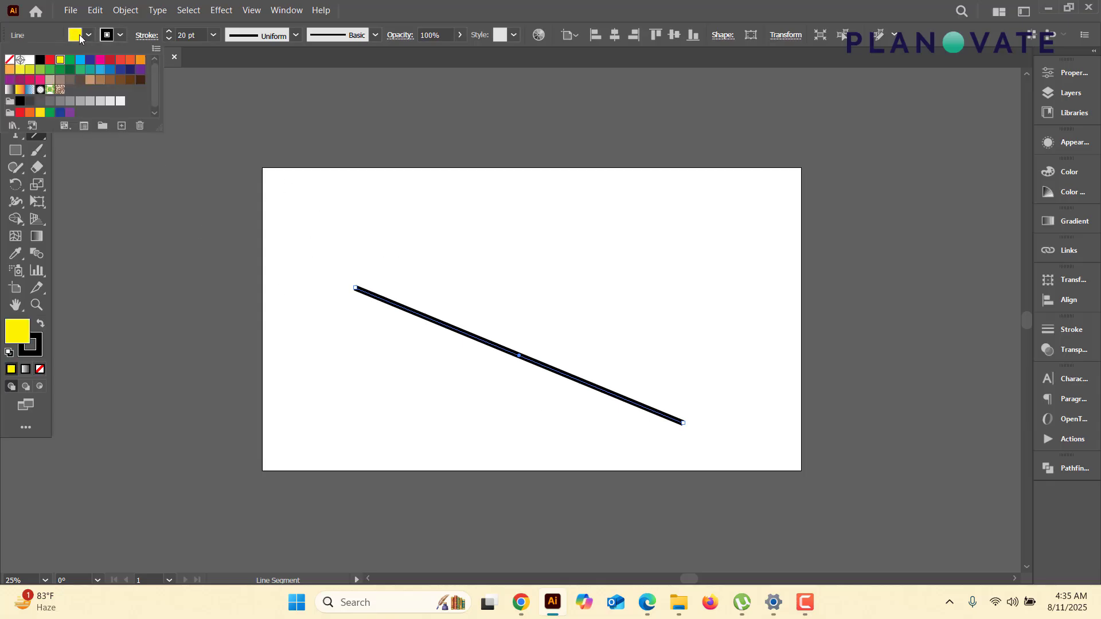
pyautogui.click(86, 35)
pyautogui.click(86, 35)
pyautogui.click(10, 61)
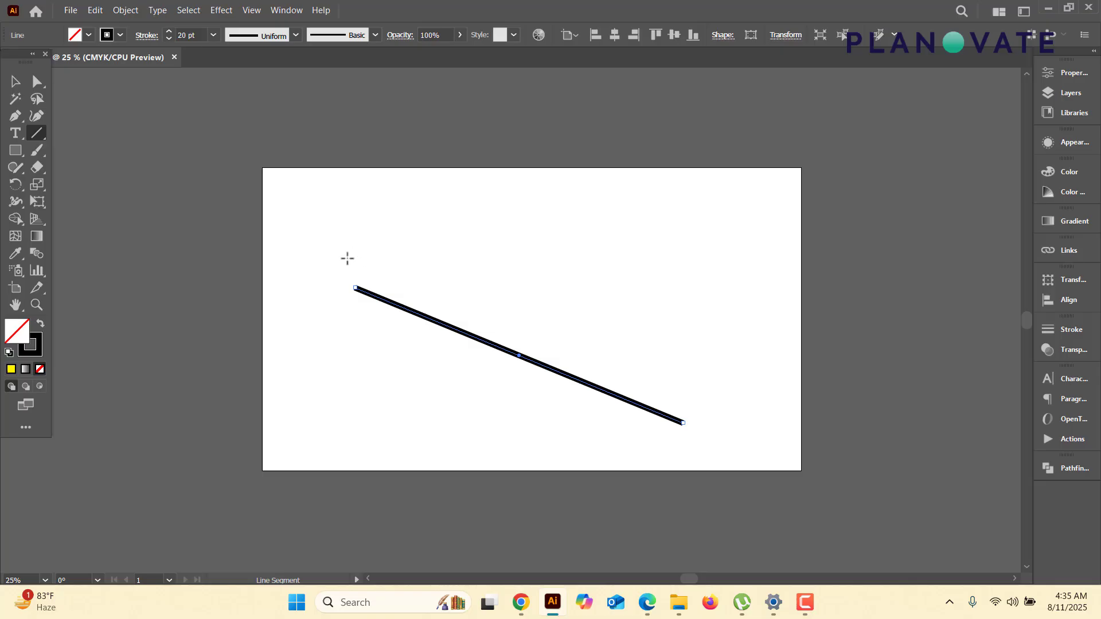
# Draw a straight horizontal line above the diagonal line and a straight vertical line below the diagonal's upper end.
pyautogui.moveTo(348, 259)
pyautogui.mouseDown()
pyautogui.moveTo(543, 259)
pyautogui.moveTo(633, 271)
pyautogui.moveTo(631, 256)
pyautogui.moveTo(646, 258)
pyautogui.moveTo(602, 258)
pyautogui.moveTo(586, 234)
pyautogui.moveTo(678, 239)
pyautogui.moveTo(609, 239)
pyautogui.moveTo(664, 230)
pyautogui.moveTo(432, 251)
pyautogui.moveTo(549, 251)
pyautogui.mouseUp()
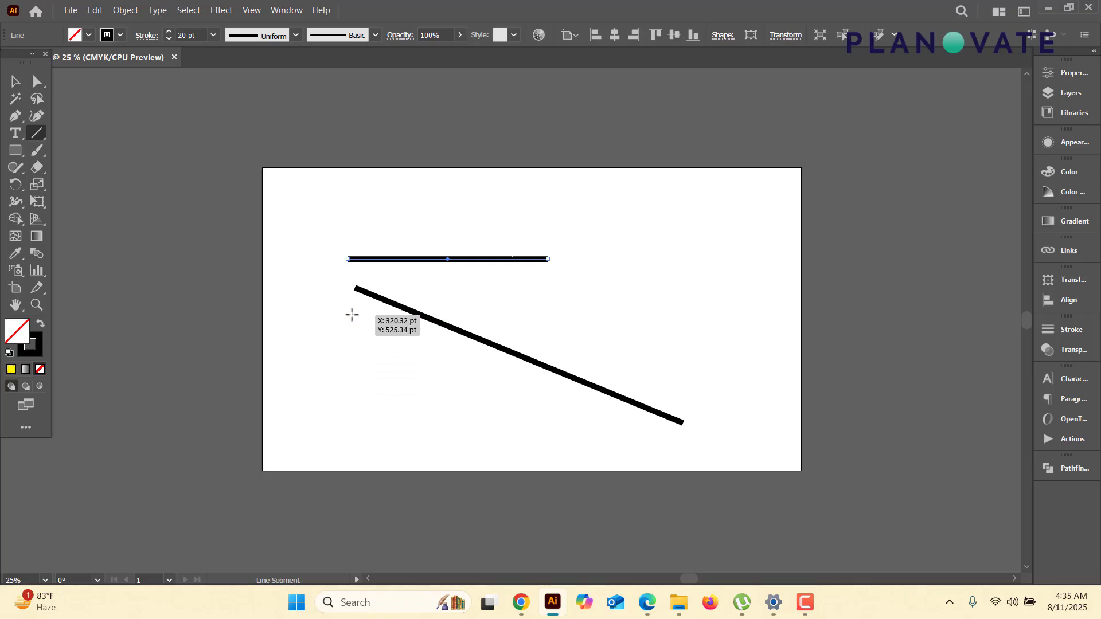
pyautogui.moveTo(352, 314); pyautogui.dragTo(352, 422)
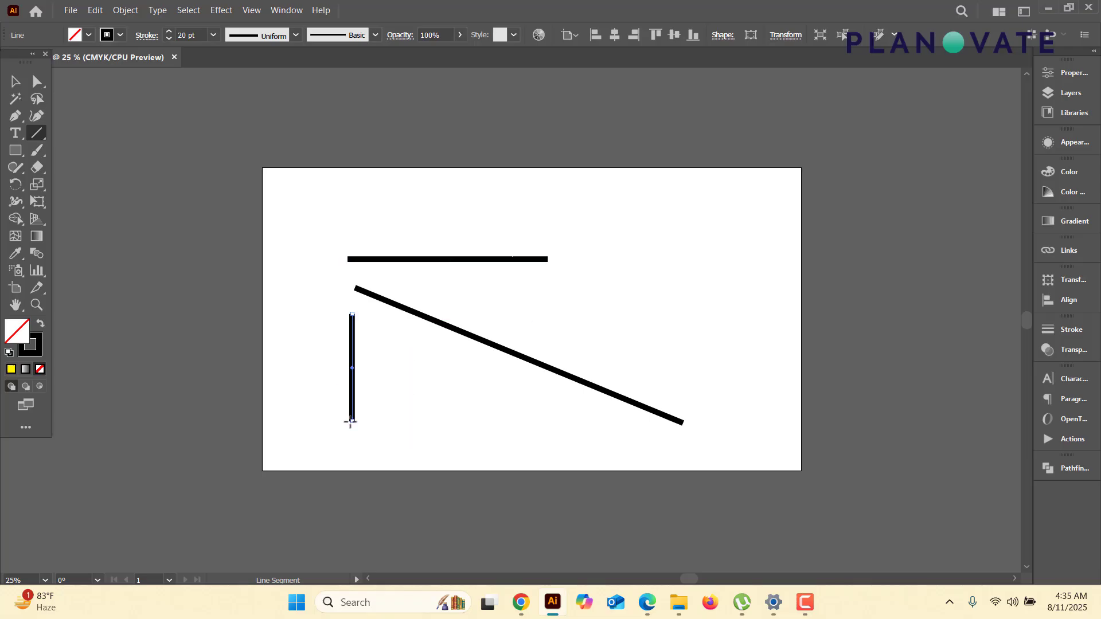
# Change the vertical line's stroke color to the red swatch and deselect it.
pyautogui.click(15, 81)
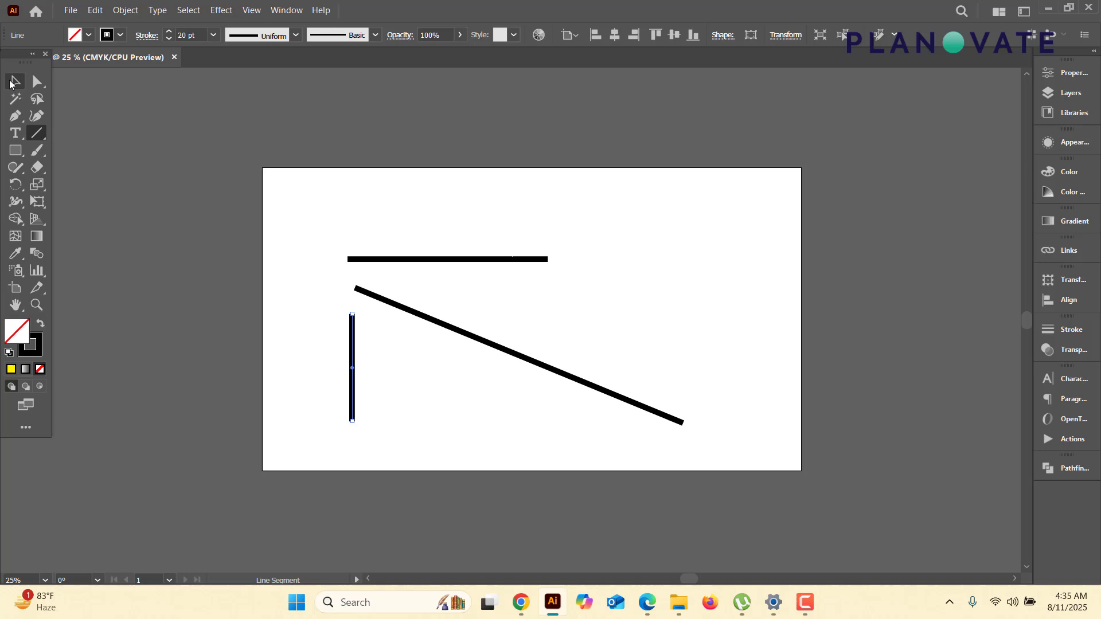
pyautogui.click(119, 36)
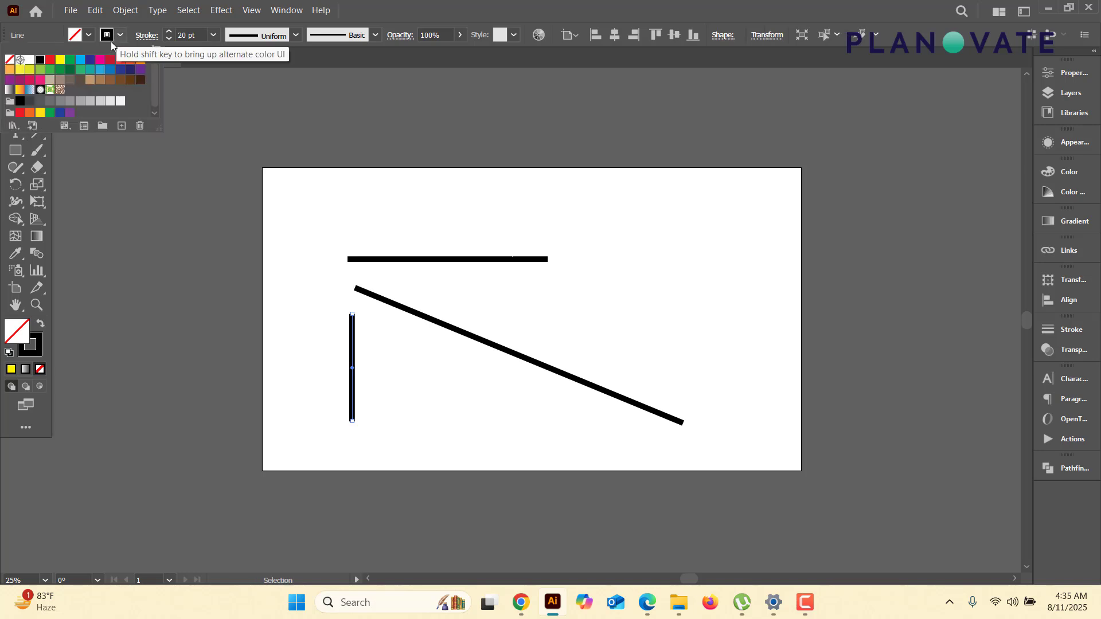
pyautogui.click(51, 60)
pyautogui.click(304, 325)
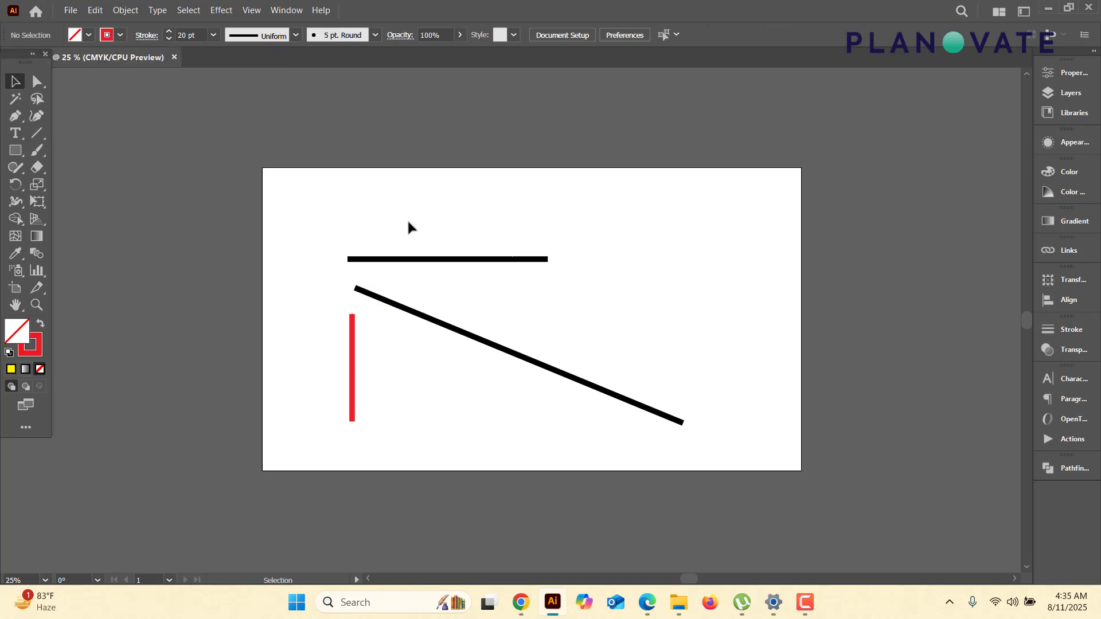
# Select the horizontal and diagonal black lines together, set their stroke weight to 50 pt, and deselect them.
pyautogui.moveTo(408, 224); pyautogui.dragTo(458, 367)
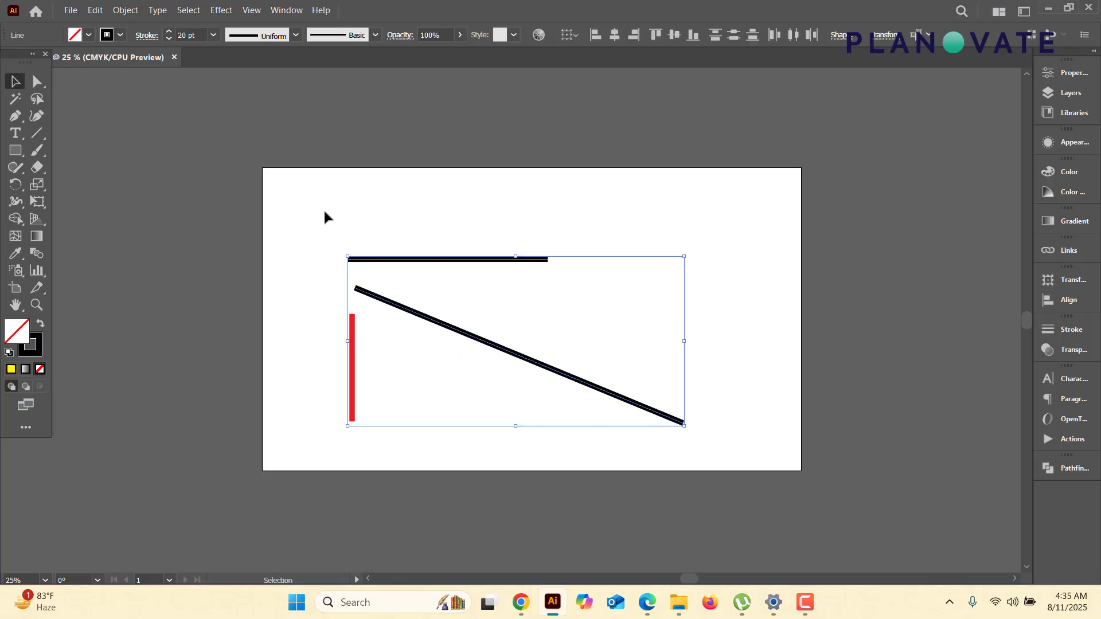
pyautogui.click(167, 33)
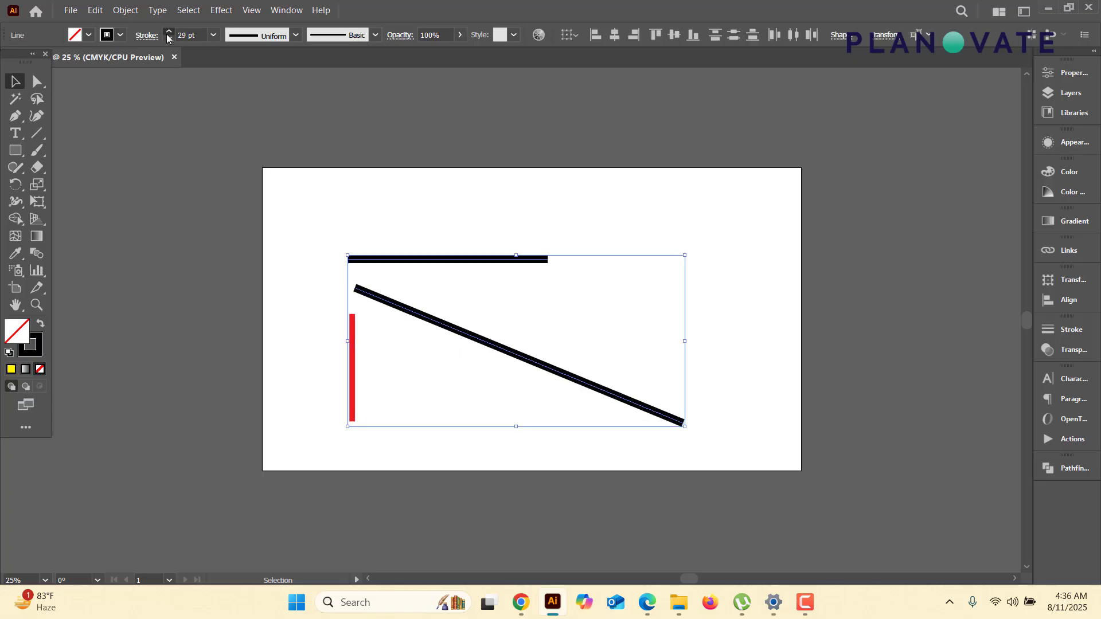
pyautogui.click(271, 241)
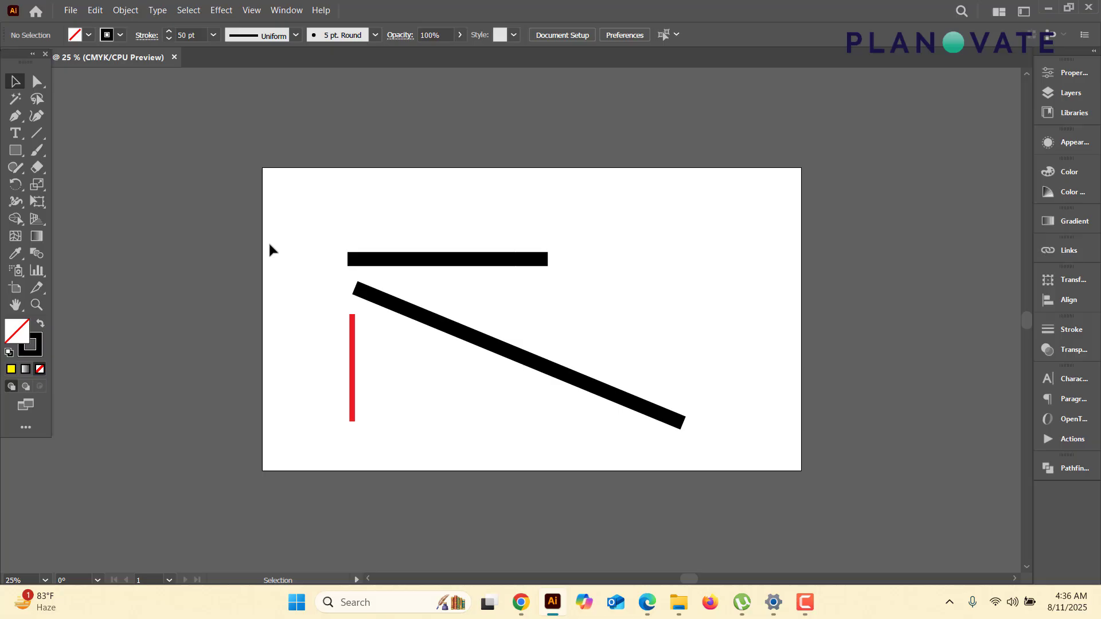
# Draw two opposite-curving arcs from a shared start near the horizontal line's right end and a smaller arc below the diagonal with the Arc Tool.
pyautogui.click(29, 136)
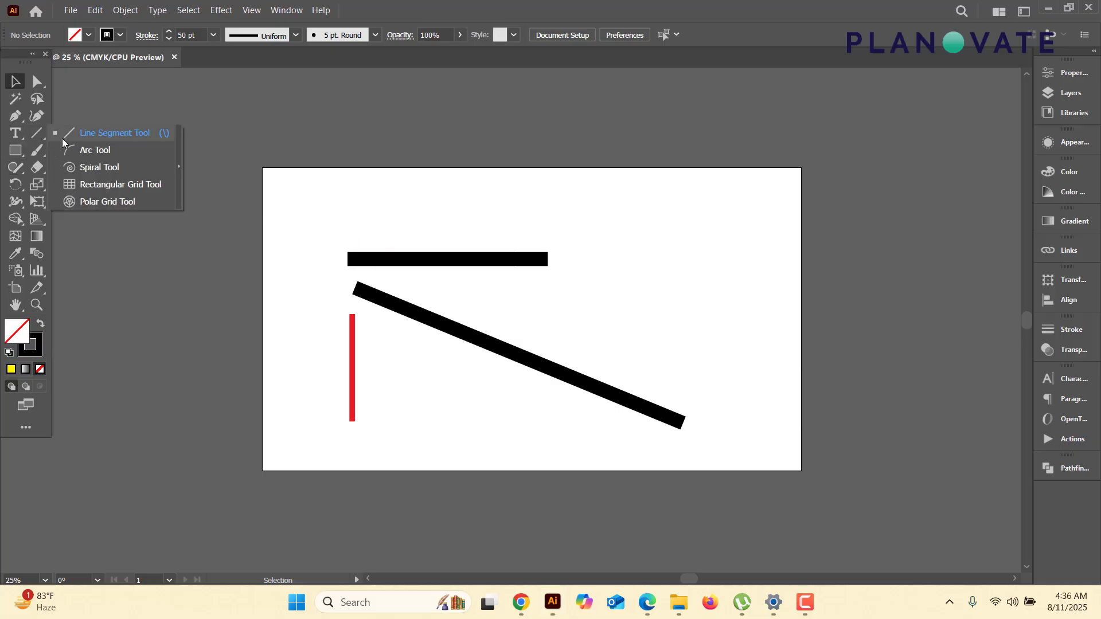
pyautogui.click(88, 154)
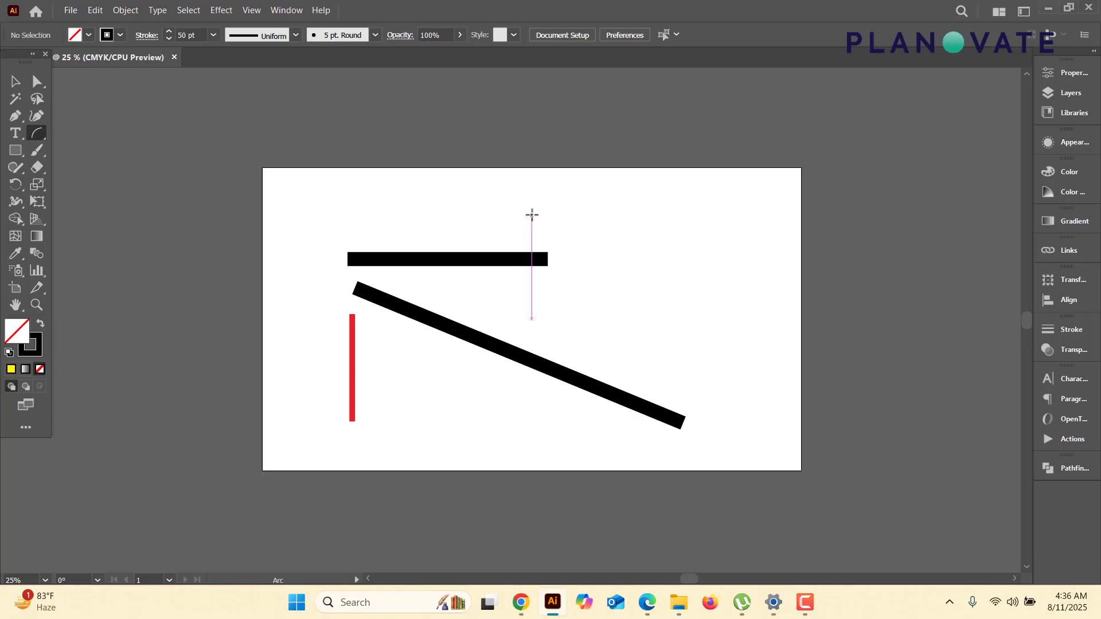
pyautogui.moveTo(532, 215); pyautogui.dragTo(531, 319)
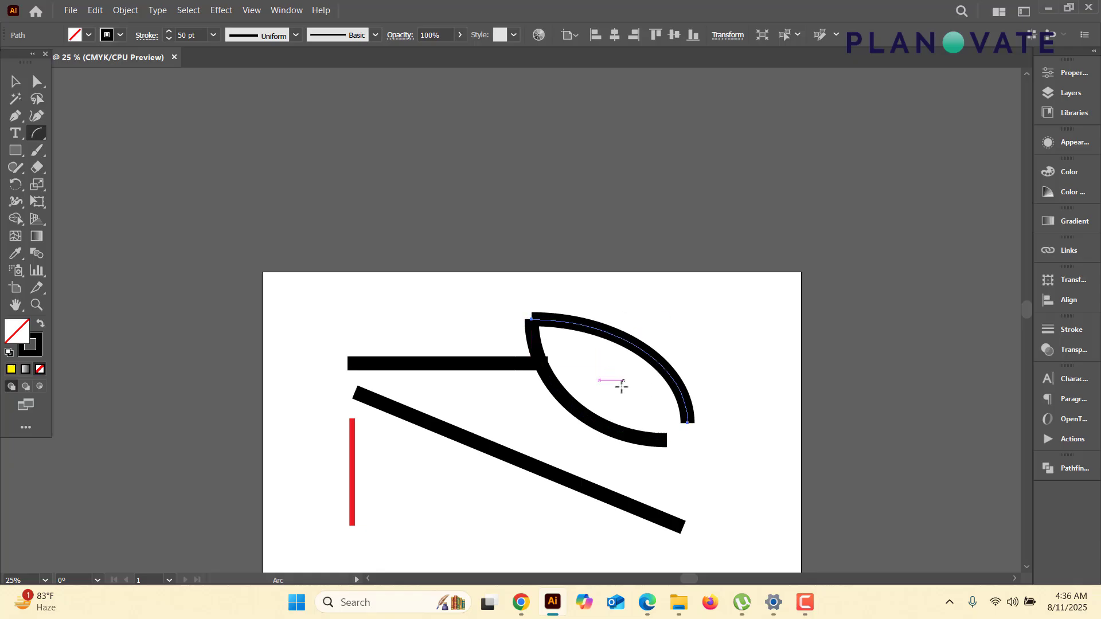
pyautogui.scroll(-4, 580, 391)
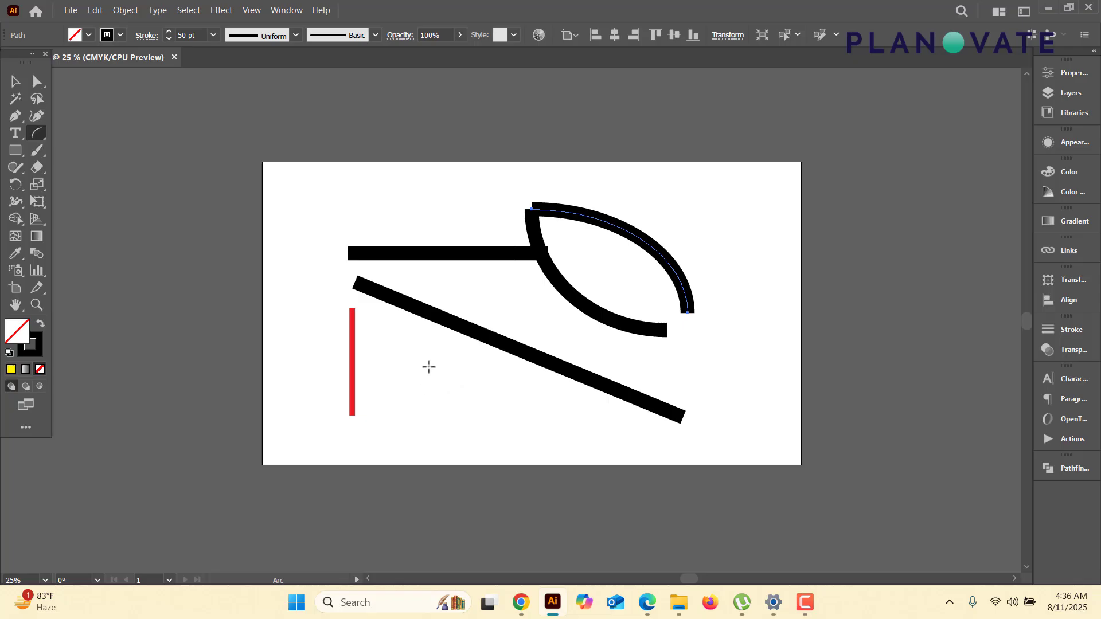
pyautogui.moveTo(429, 367); pyautogui.dragTo(519, 435)
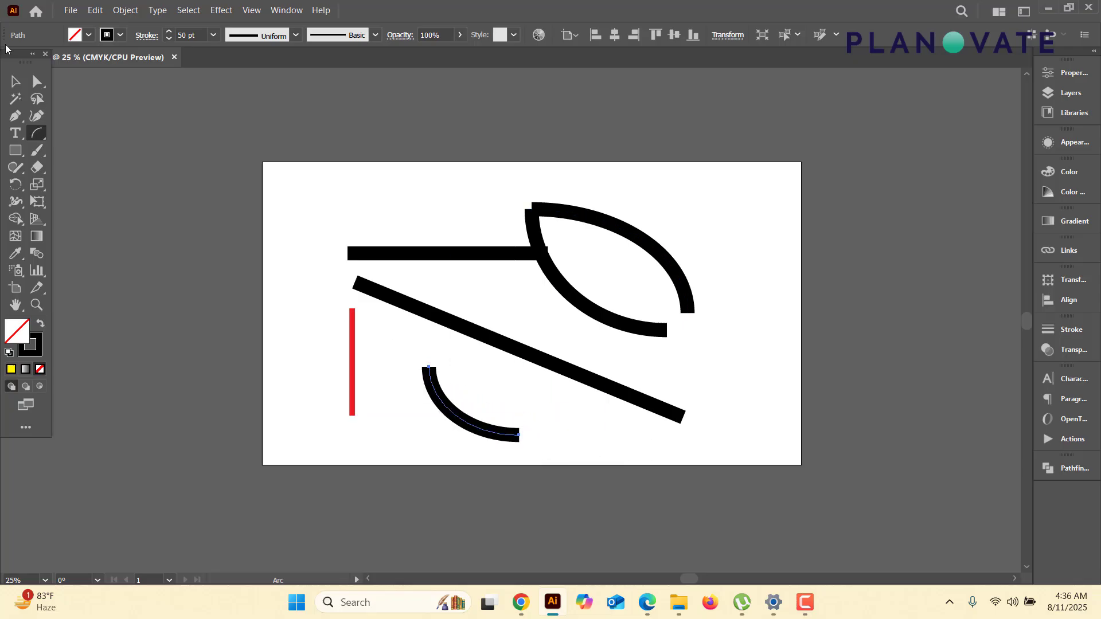
# Select all the lines and arcs with the Selection Tool and delete them from the artboard.
pyautogui.click(15, 81)
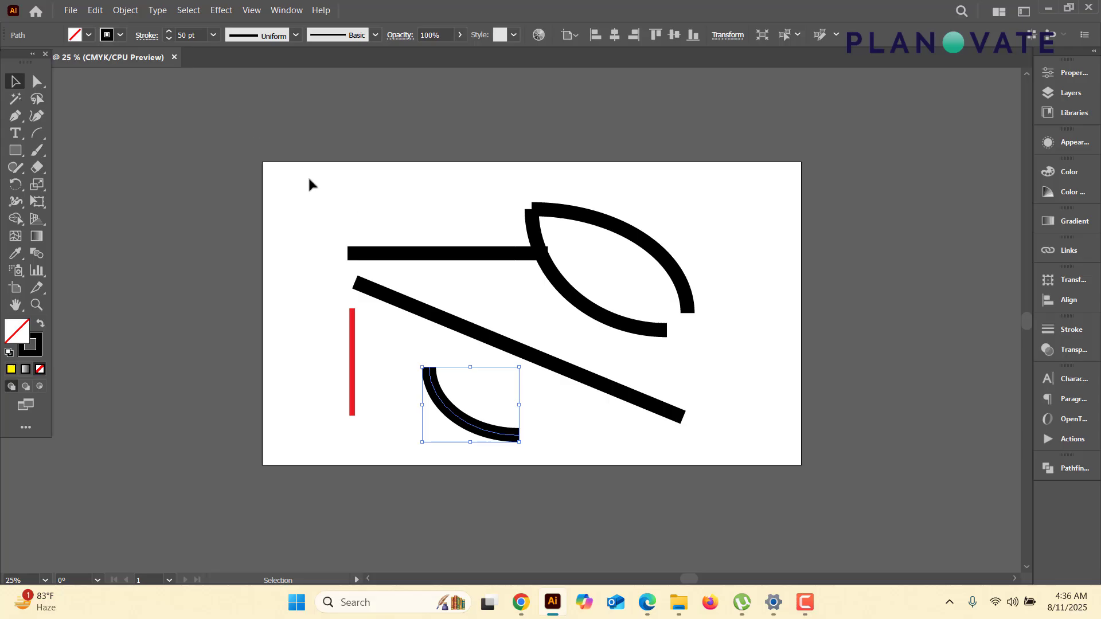
pyautogui.moveTo(281, 179); pyautogui.dragTo(794, 455)
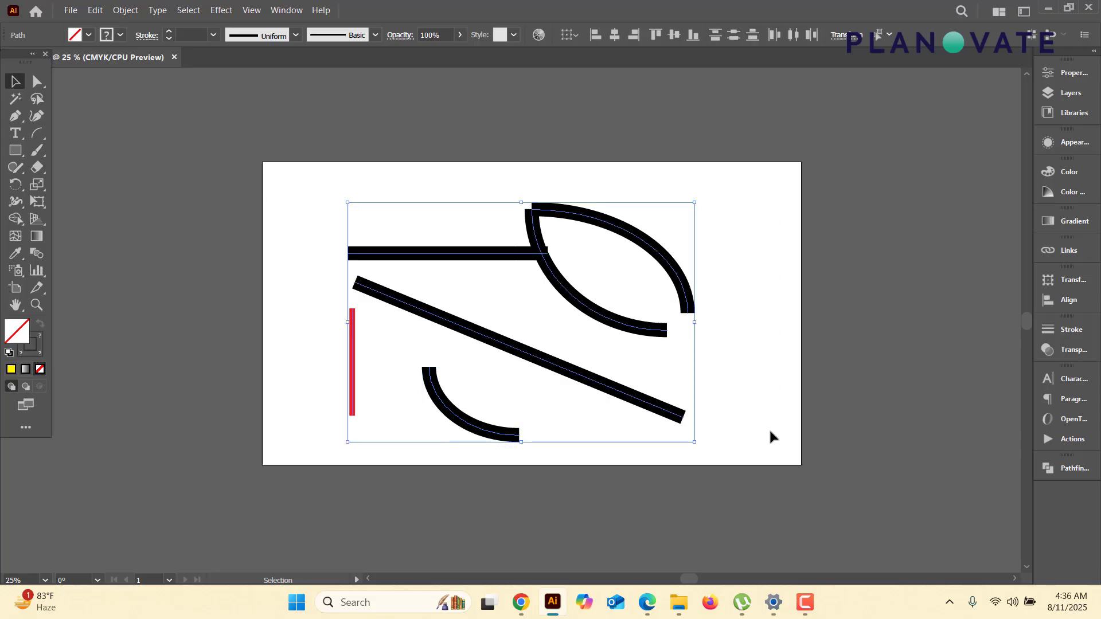
pyautogui.press('Delete')
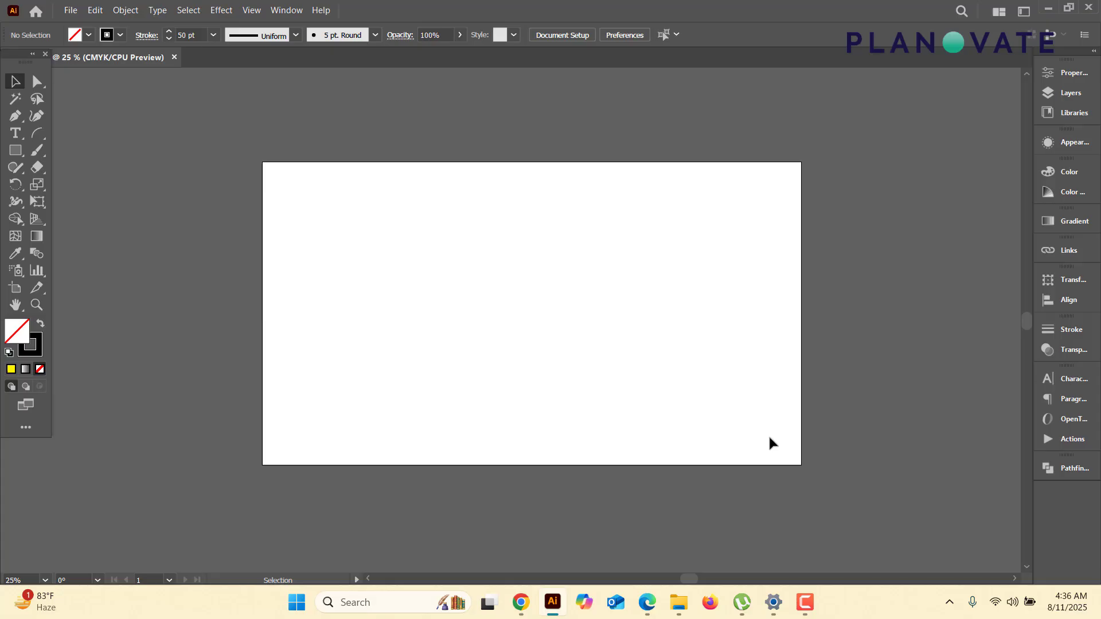
pyautogui.click(805, 602)
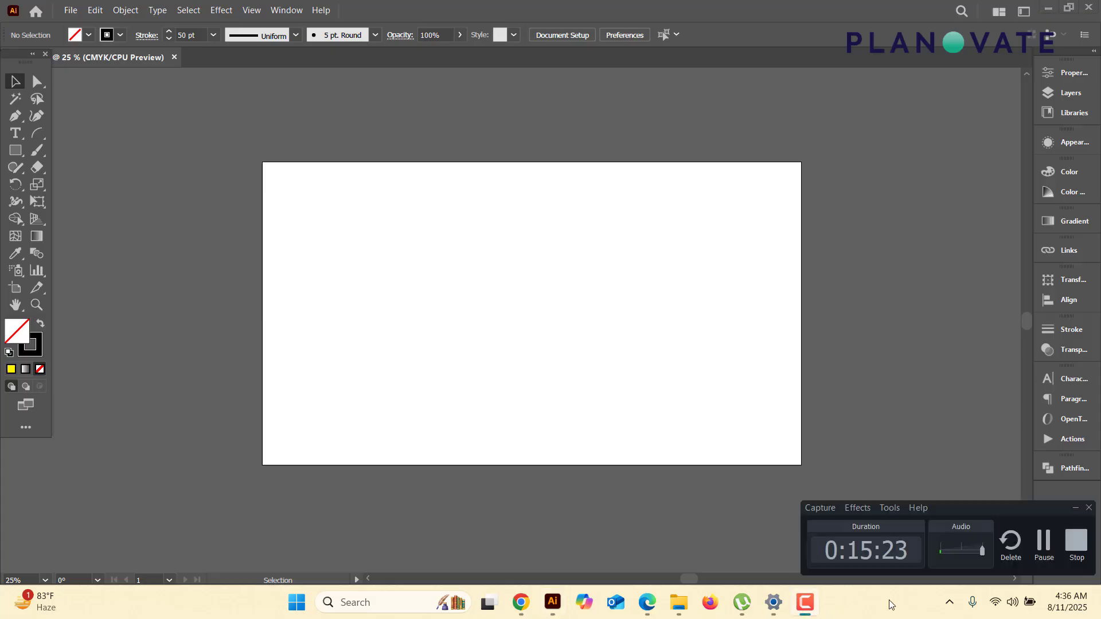